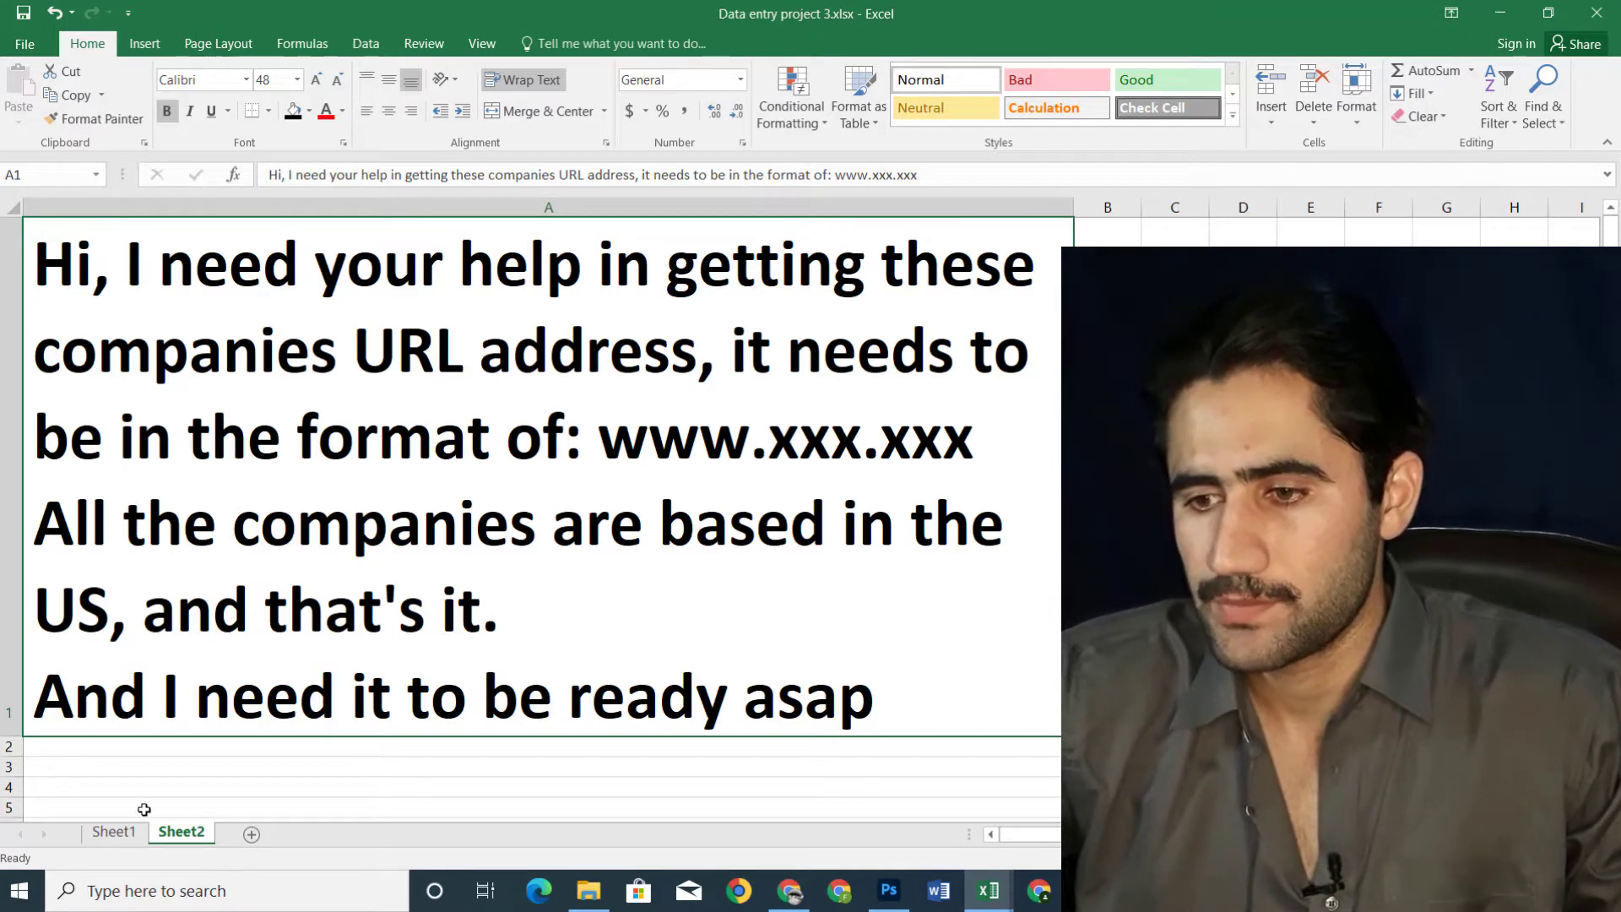
# - Open Sheet1 and copy the organization name A.M. BEST COMPANY from cell B2
pyautogui.click(113, 832)
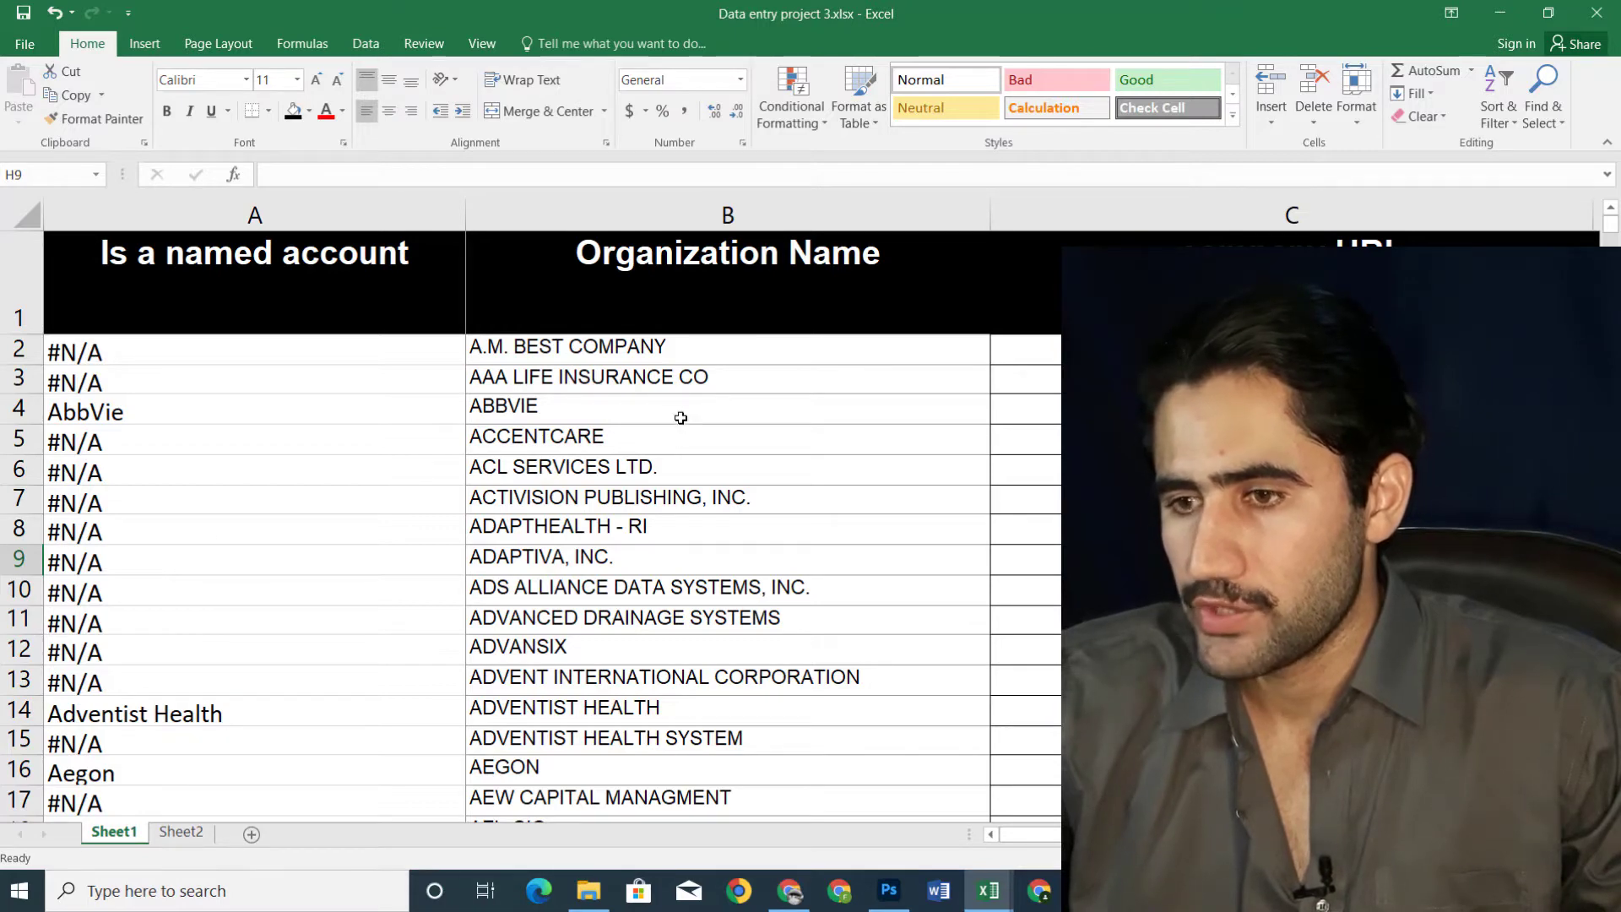
pyautogui.moveTo(1607, 232)
pyautogui.mouseDown()
pyautogui.moveTo(1607, 258)
pyautogui.moveTo(1608, 223)
pyautogui.mouseUp()
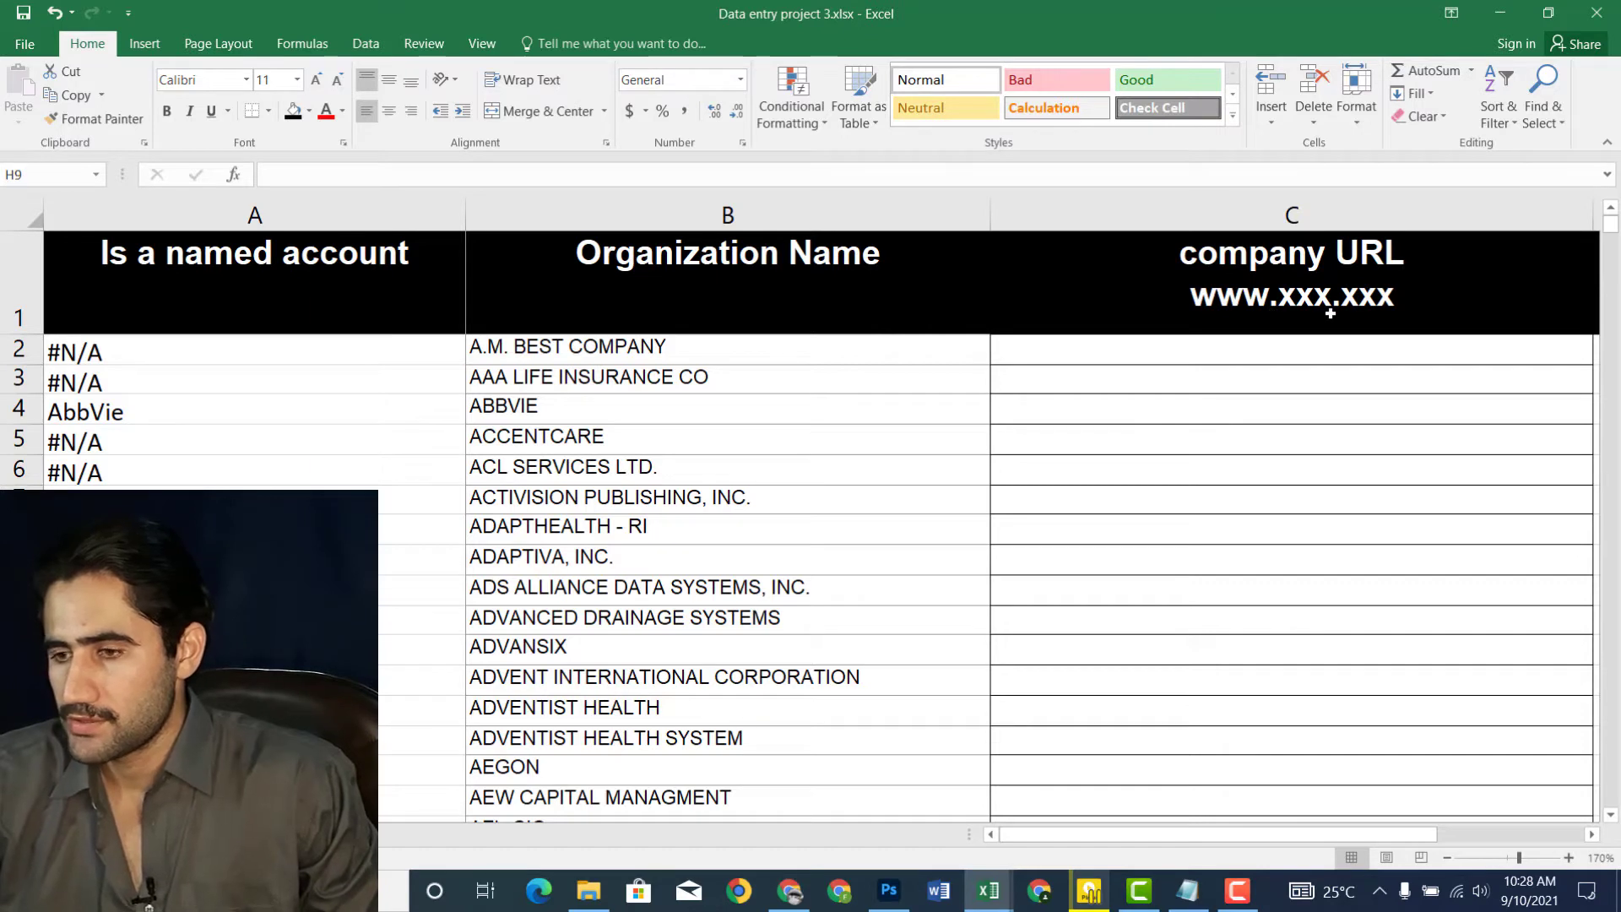
pyautogui.doubleClick(704, 347)
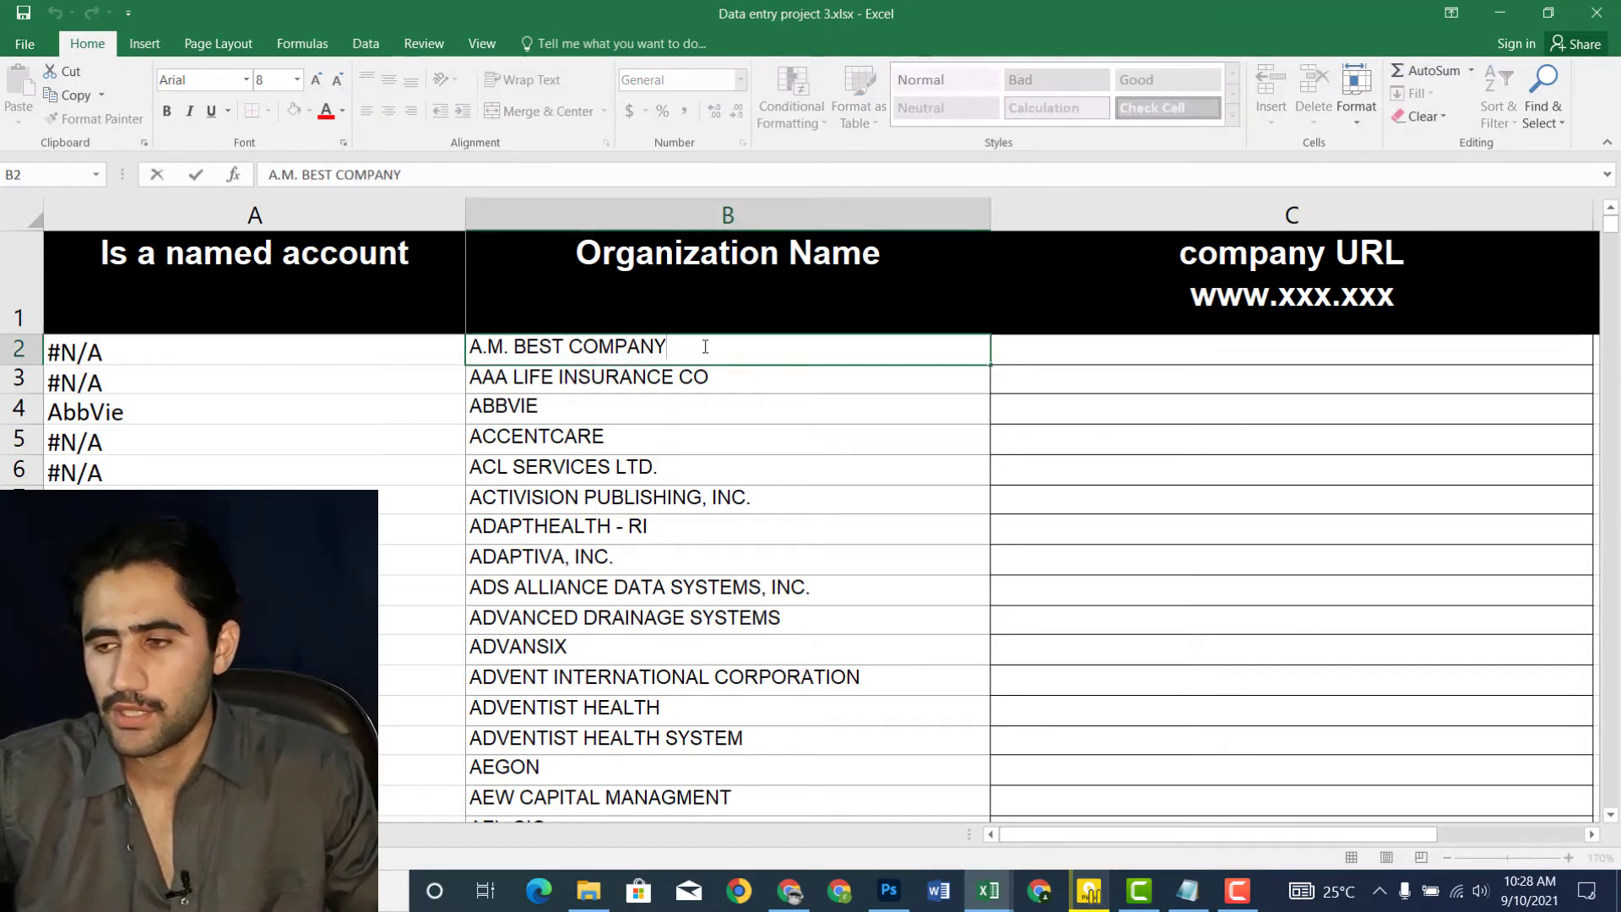
pyautogui.moveTo(682, 356); pyautogui.dragTo(434, 357)
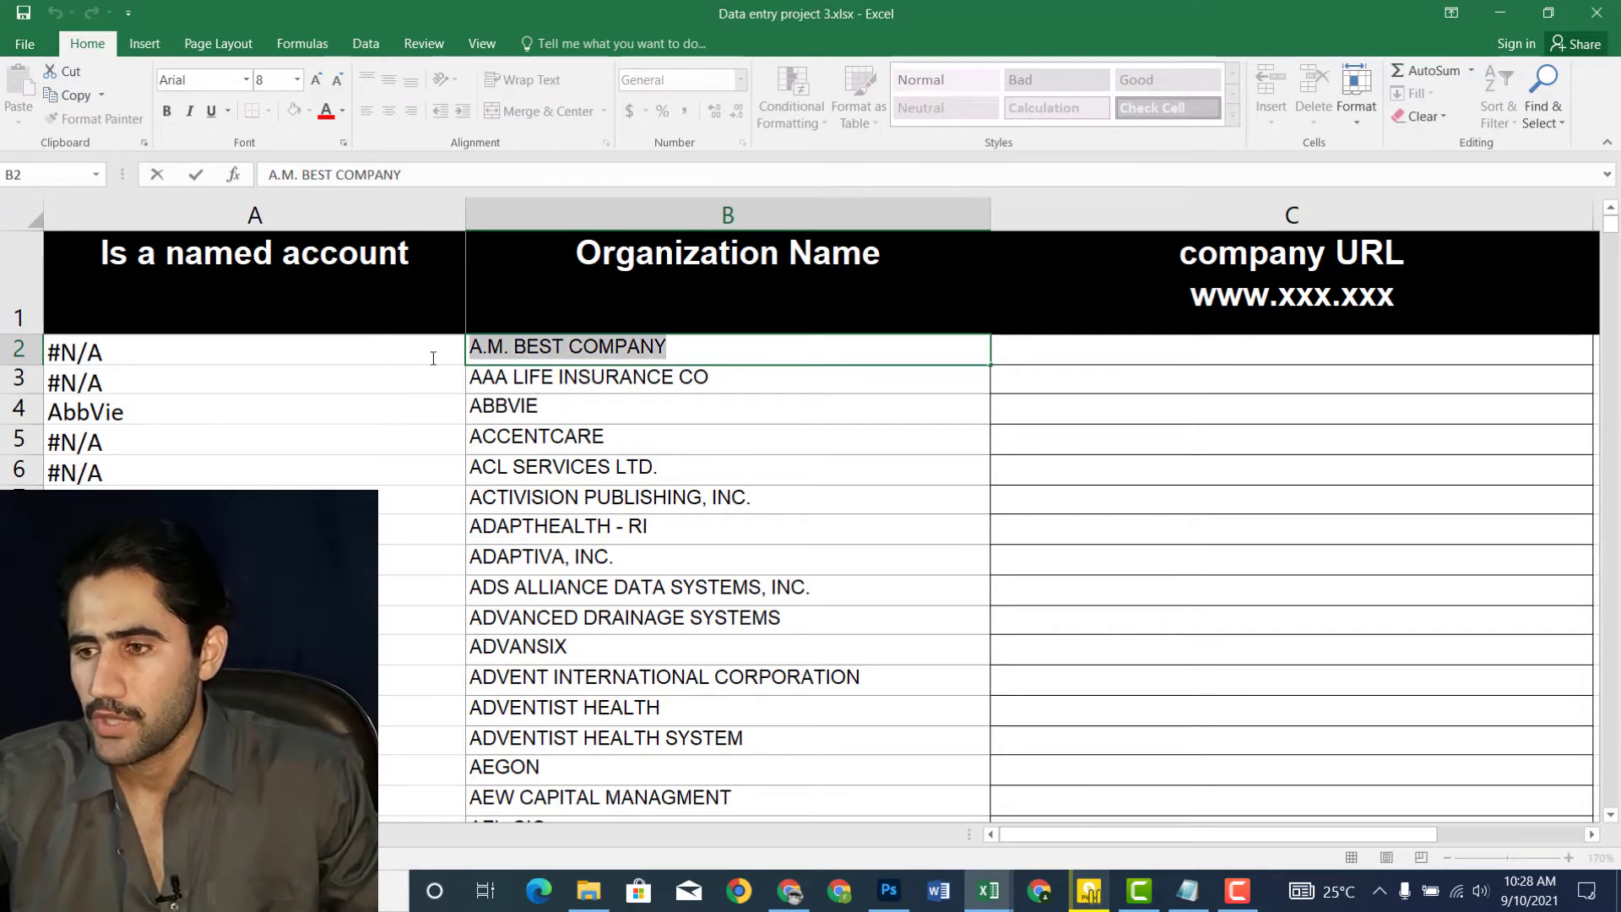
pyautogui.rightClick(559, 347)
pyautogui.click(600, 380)
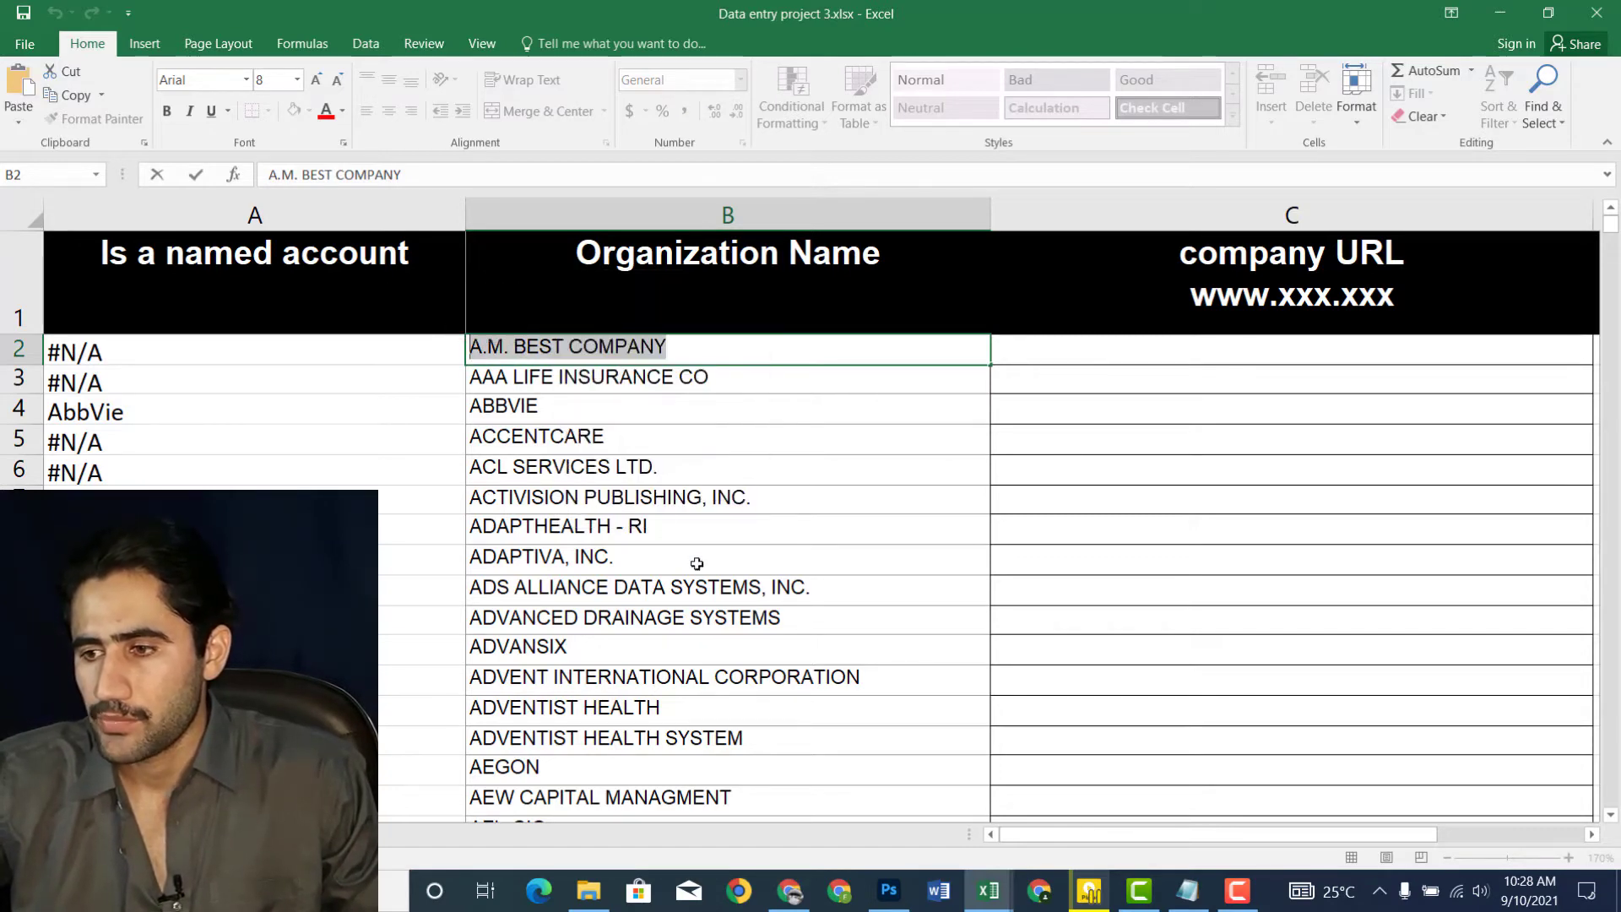
# - Switch to Chrome and search Google for the copied name A.M. BEST COMPANY
pyautogui.click(791, 892)
pyautogui.rightClick(437, 52)
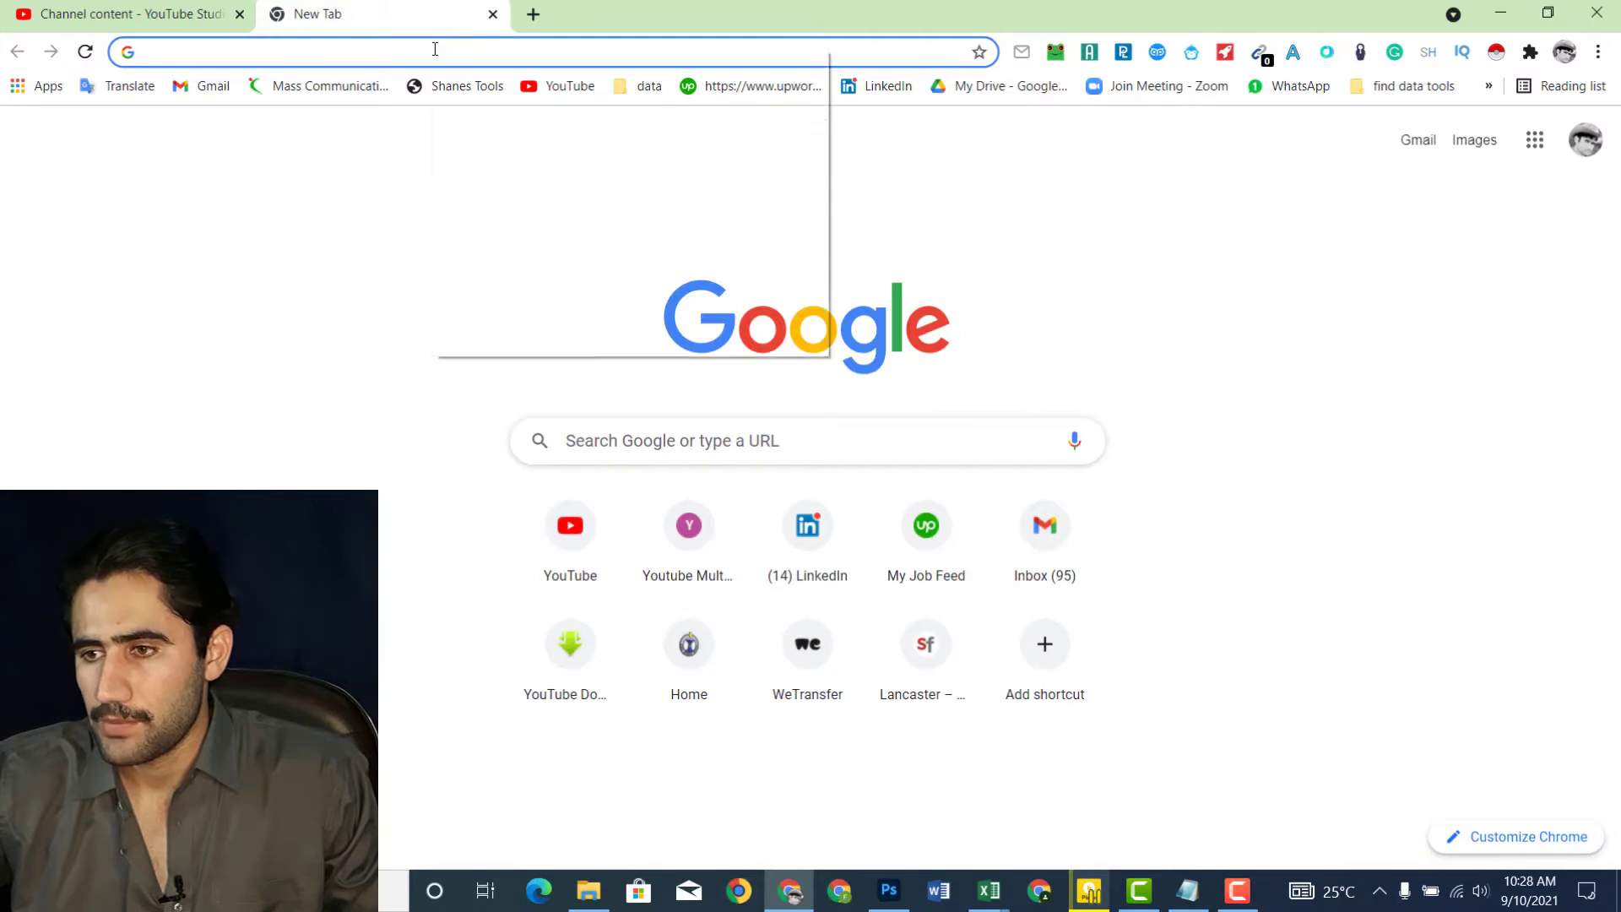
pyautogui.click(521, 216)
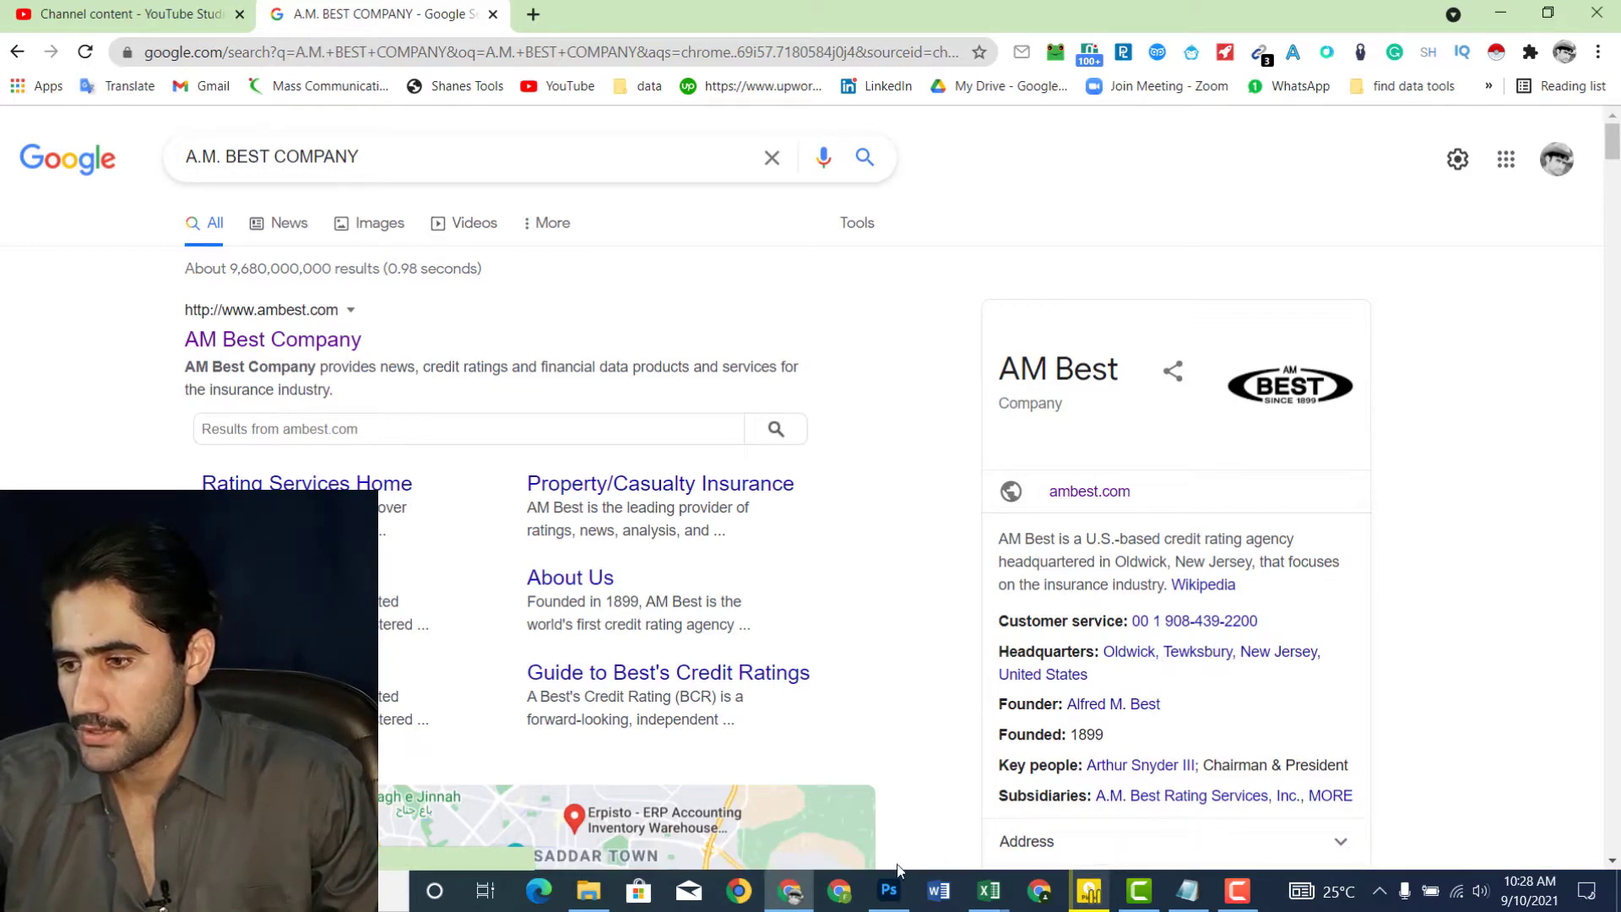
# - Switch to the Excel workbook Data entry project 3.xlsx, review the client's instructions on Sheet2 and return to Sheet1
pyautogui.click(989, 891)
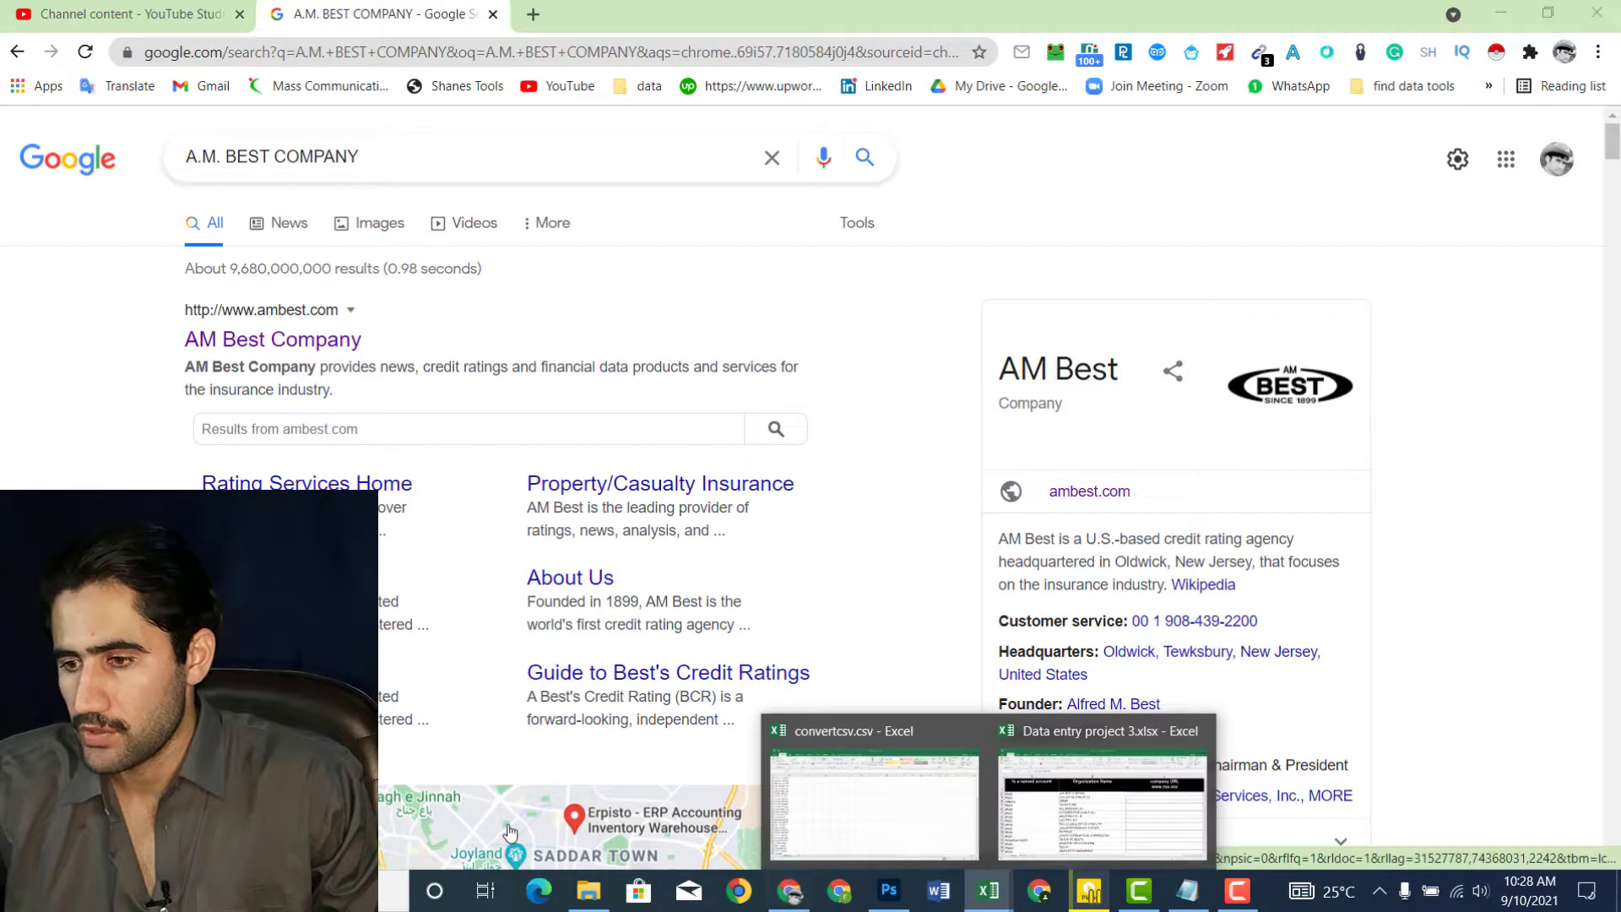
pyautogui.click(1039, 802)
pyautogui.click(181, 832)
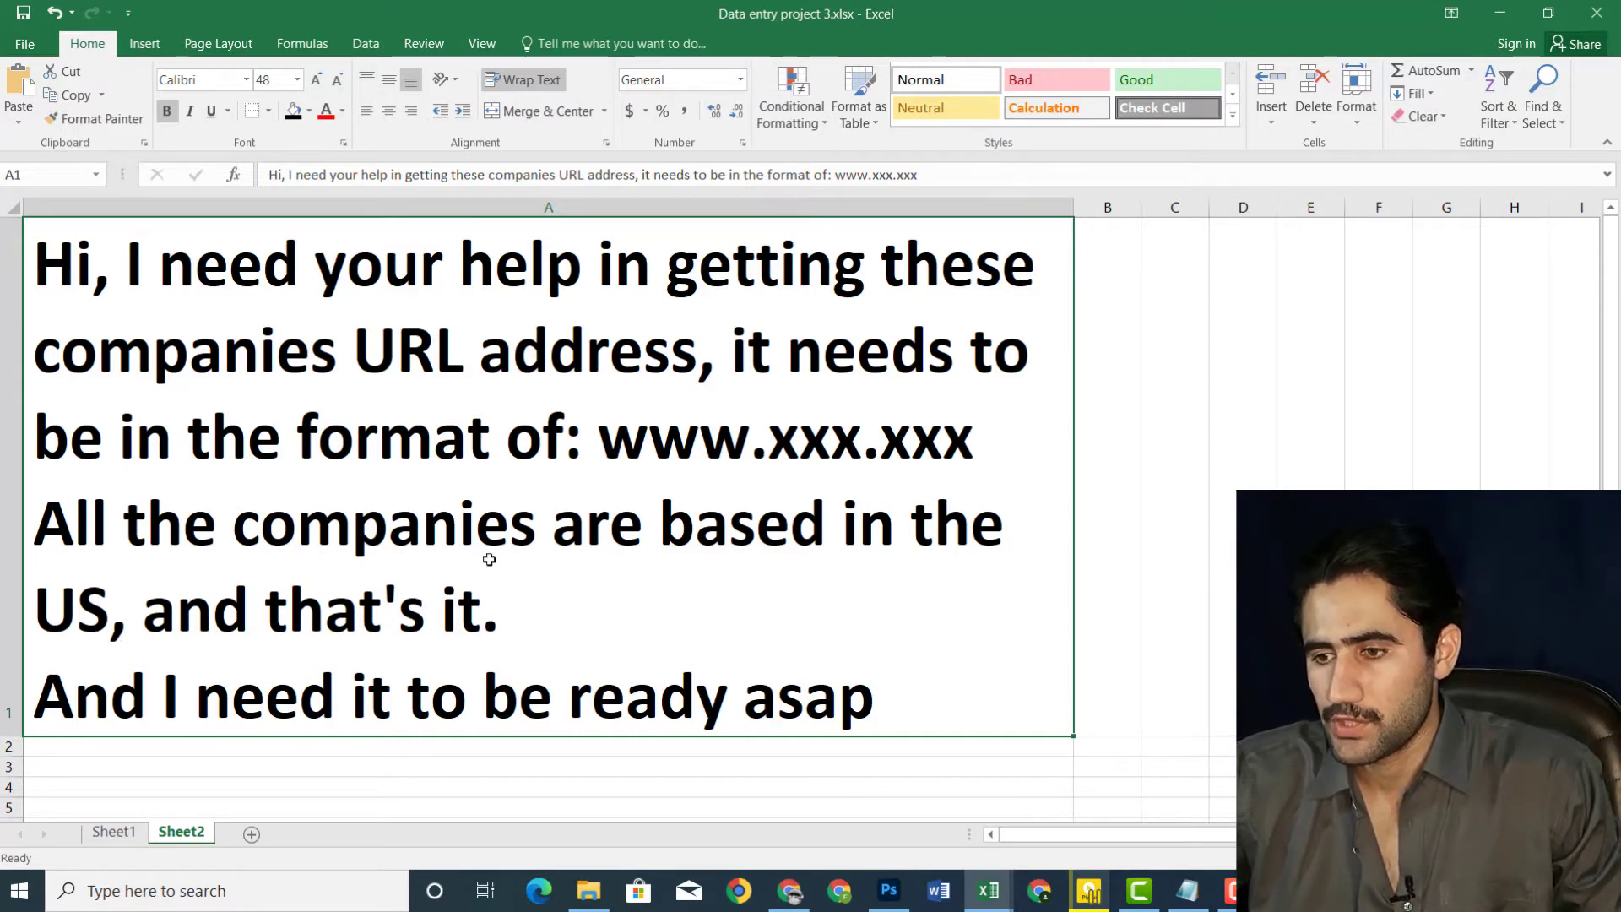
pyautogui.click(113, 832)
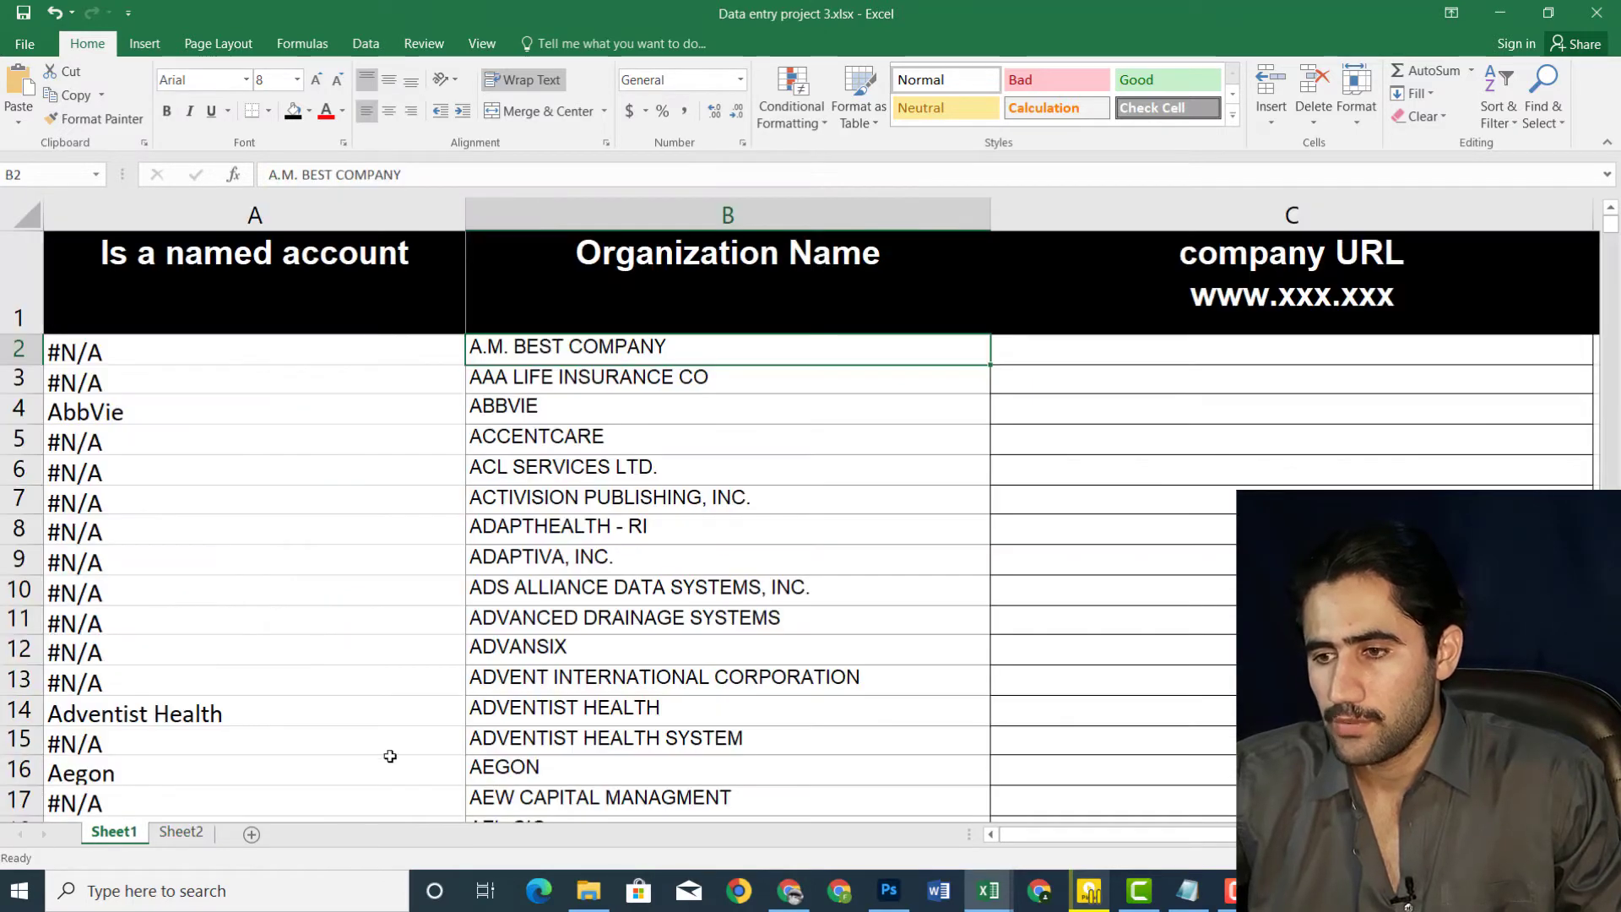
pyautogui.hotkey('alt', 'Tab')
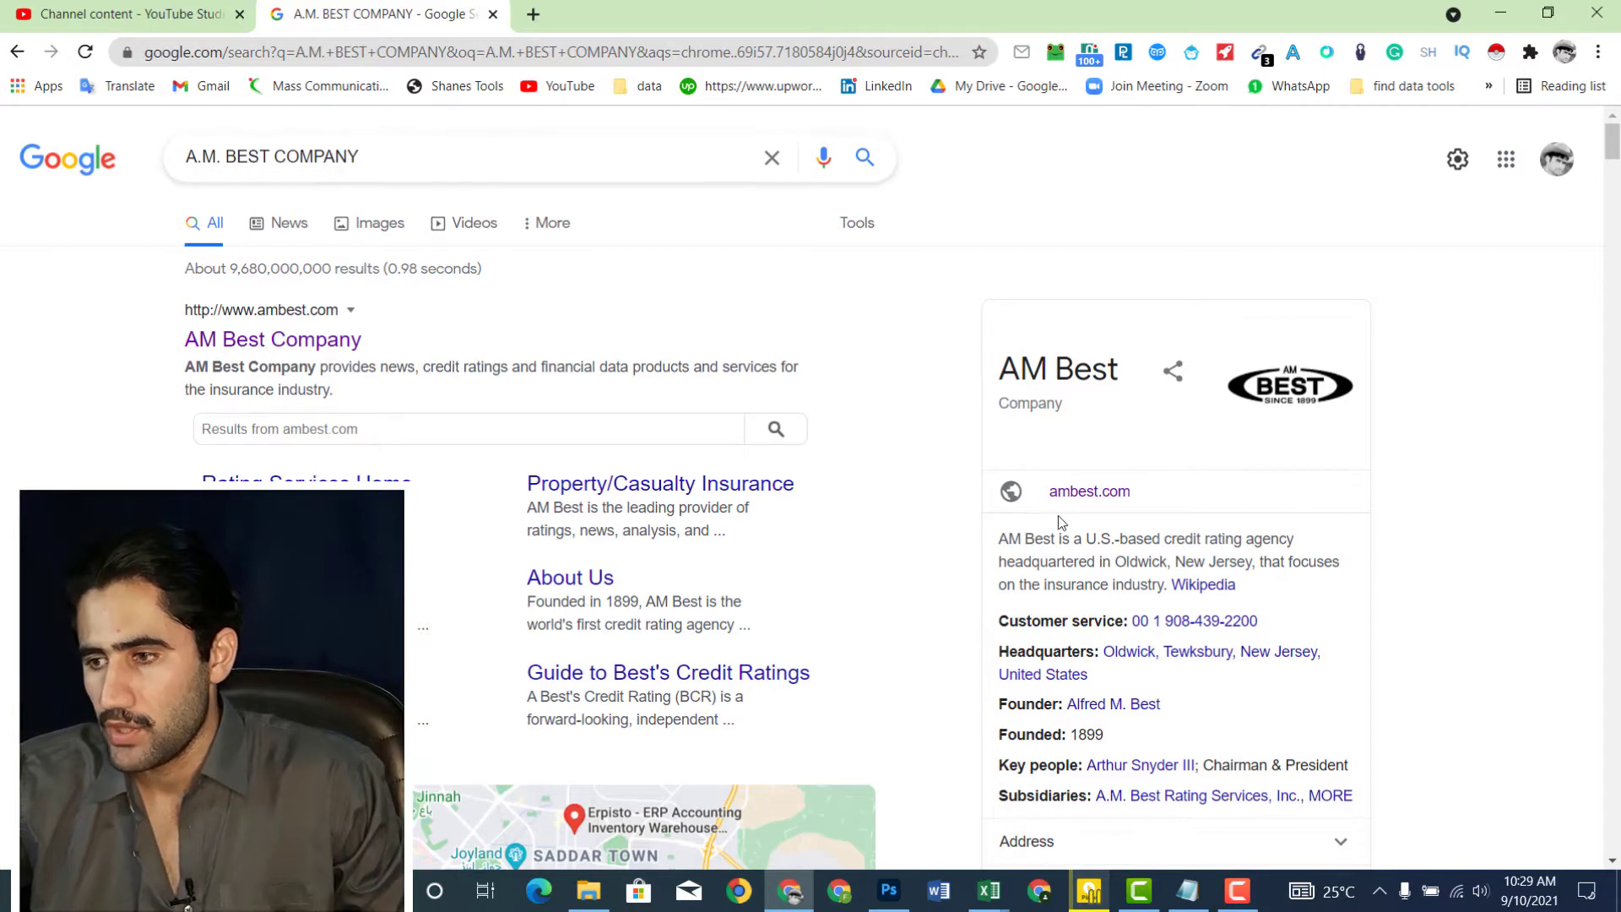
pyautogui.click(284, 352)
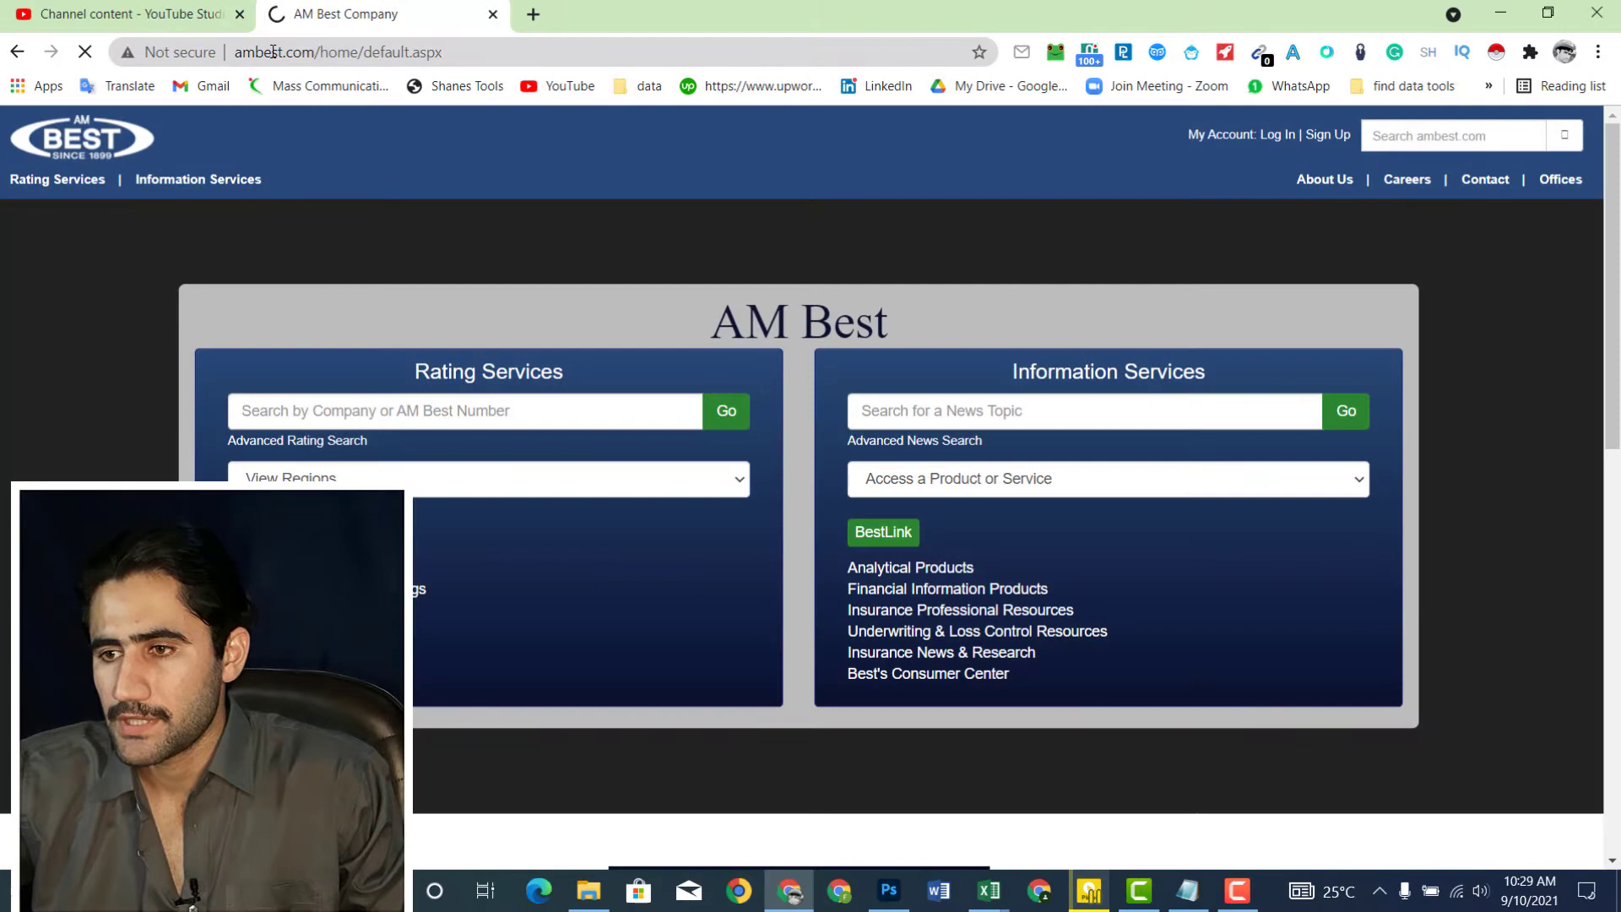
pyautogui.click(273, 52)
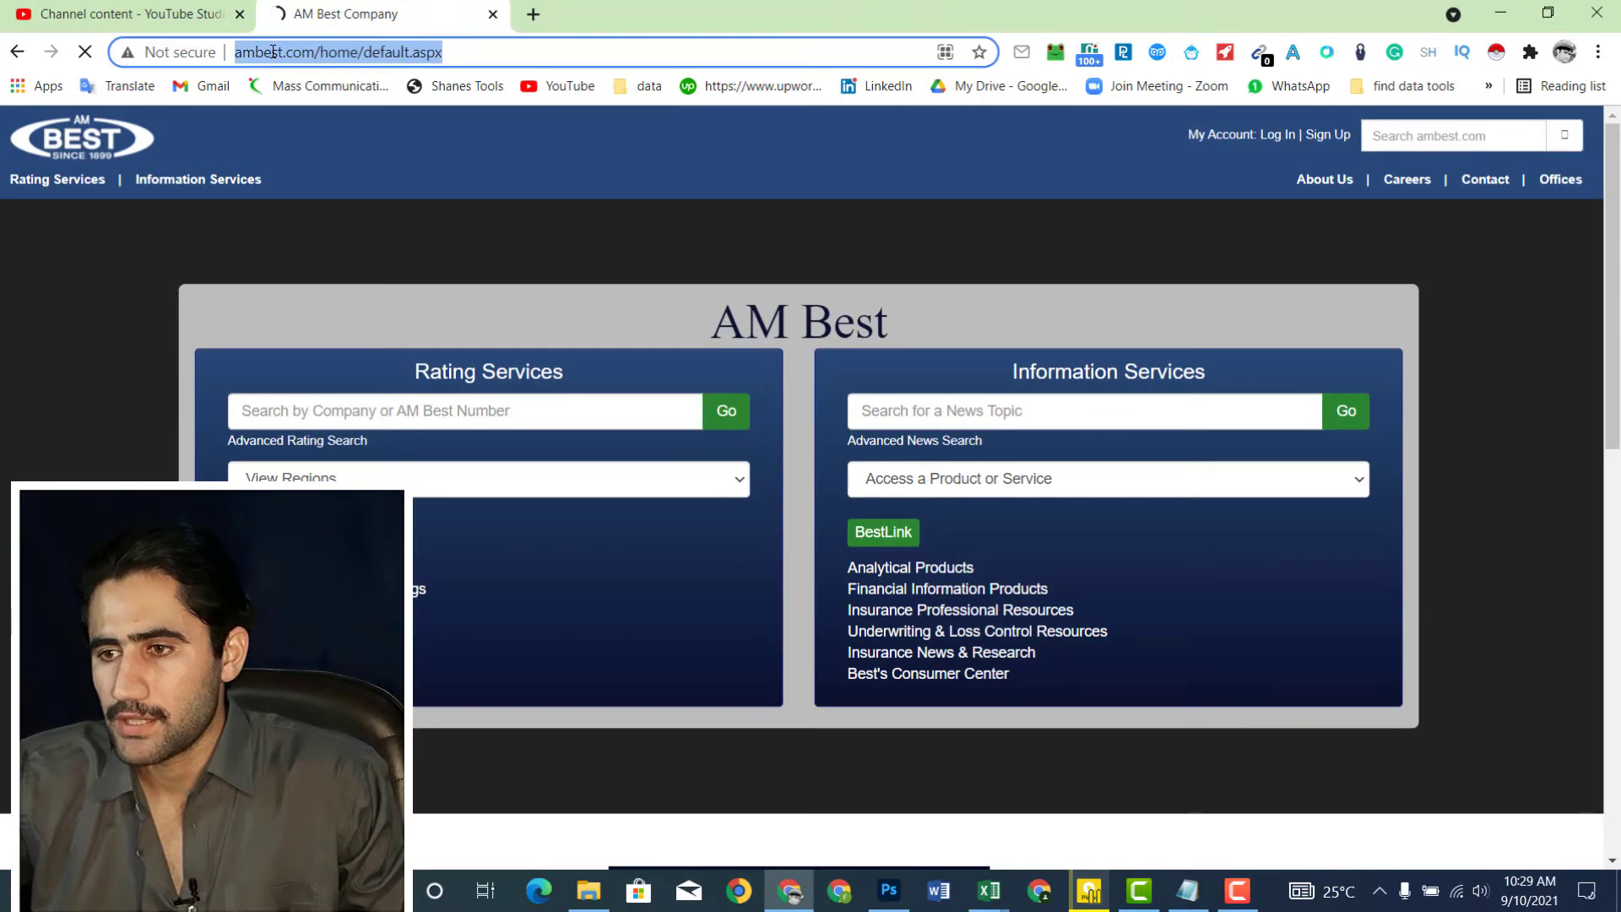
pyautogui.click(291, 51)
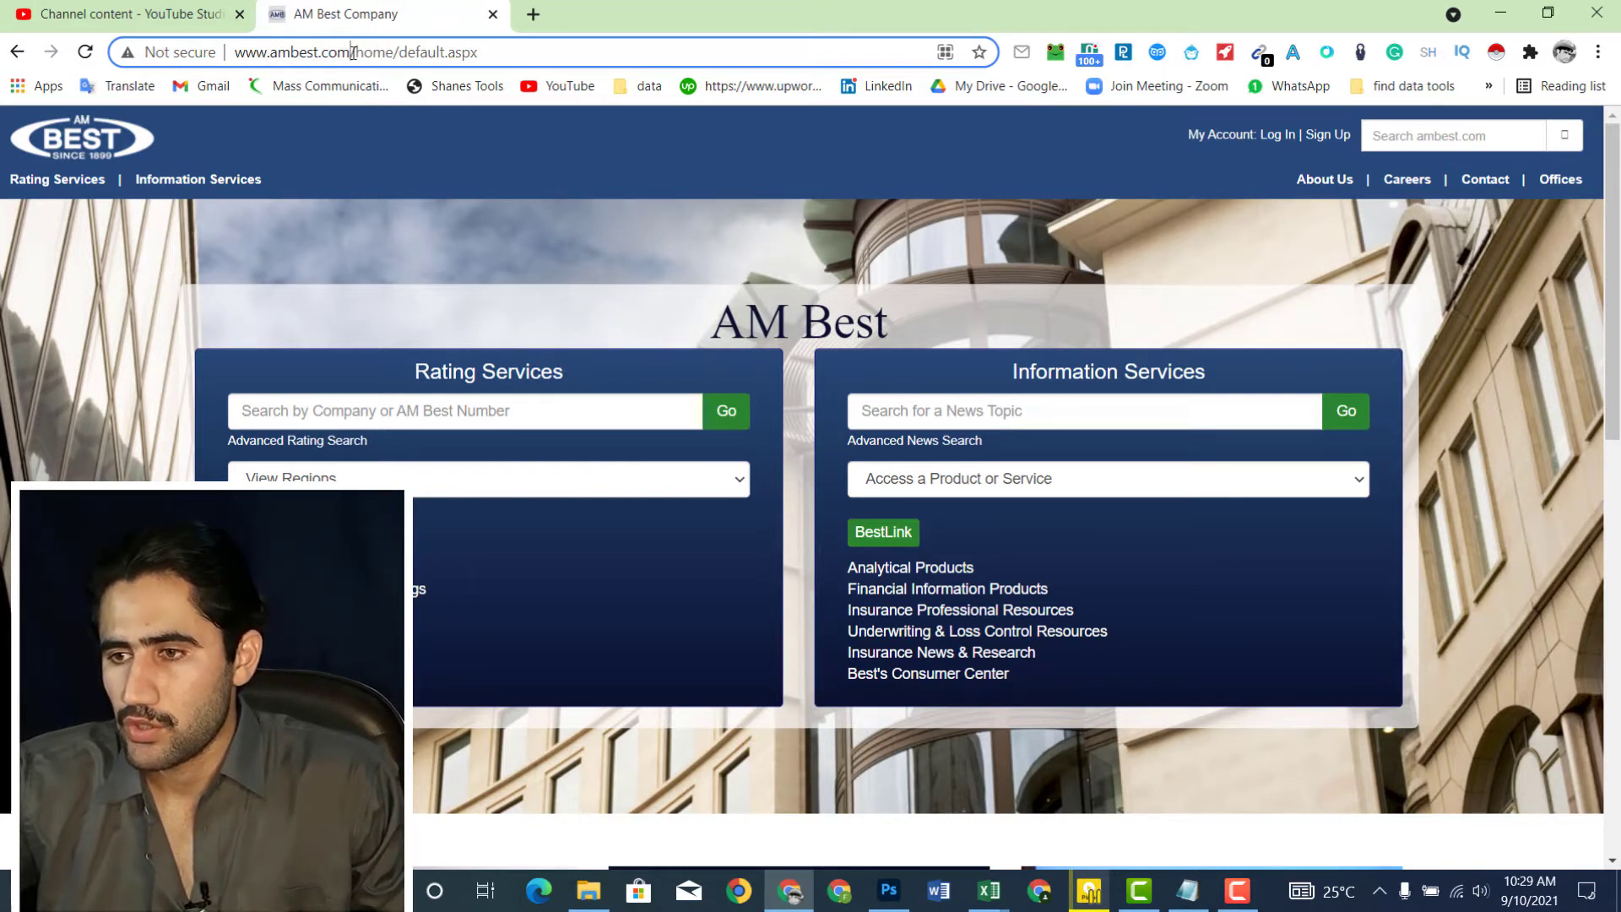
pyautogui.rightClick(270, 55)
pyautogui.click(332, 163)
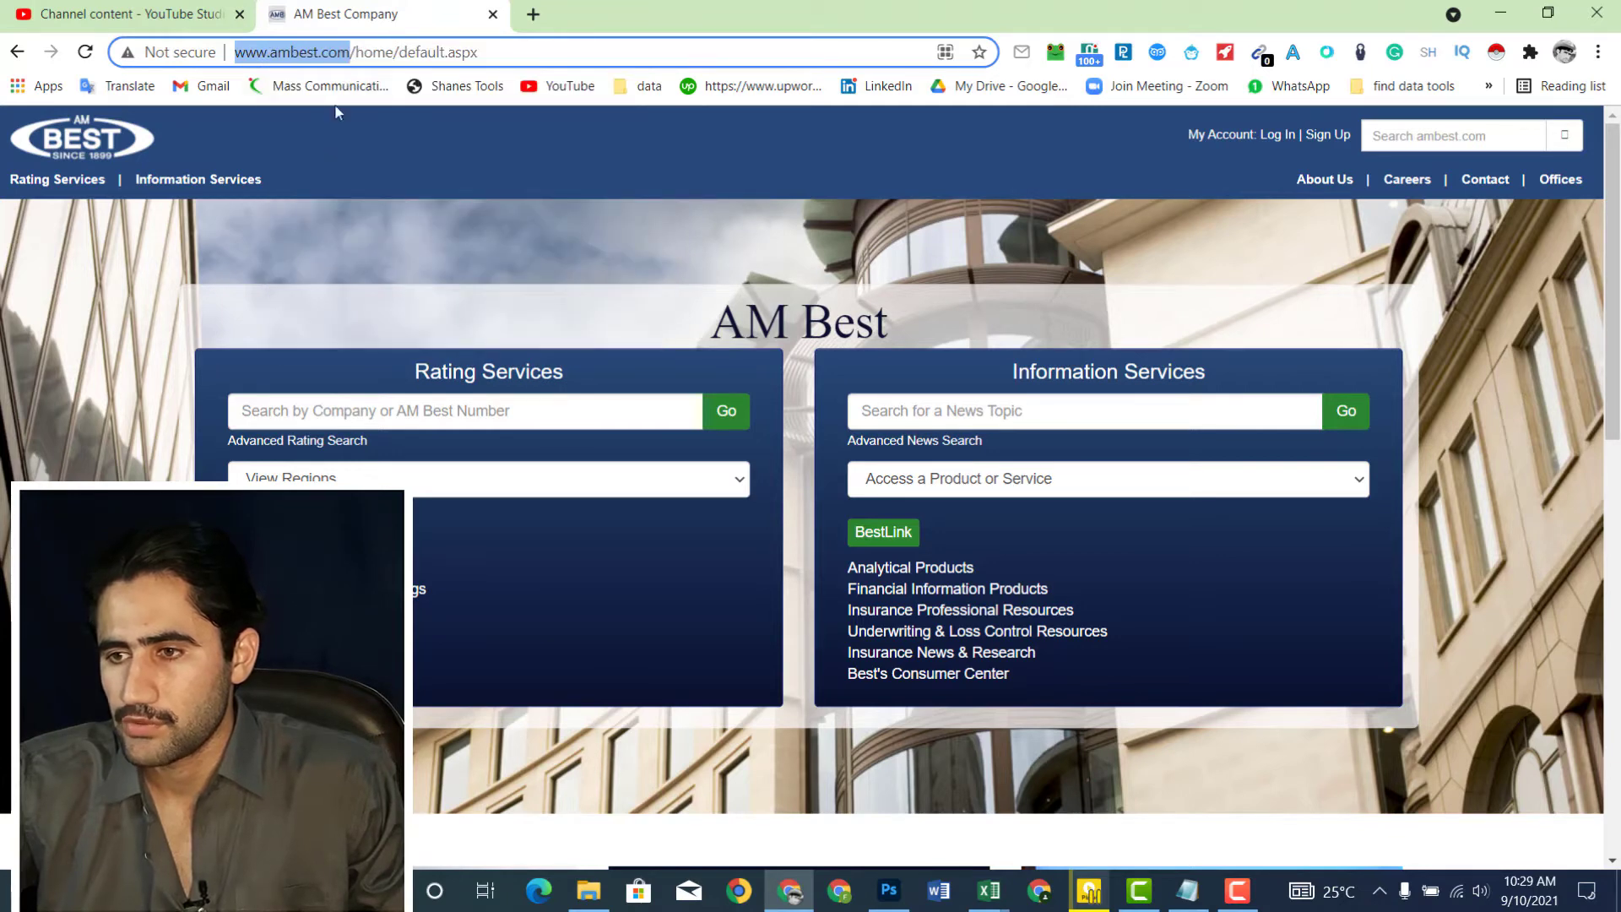
pyautogui.moveTo(984, 878)
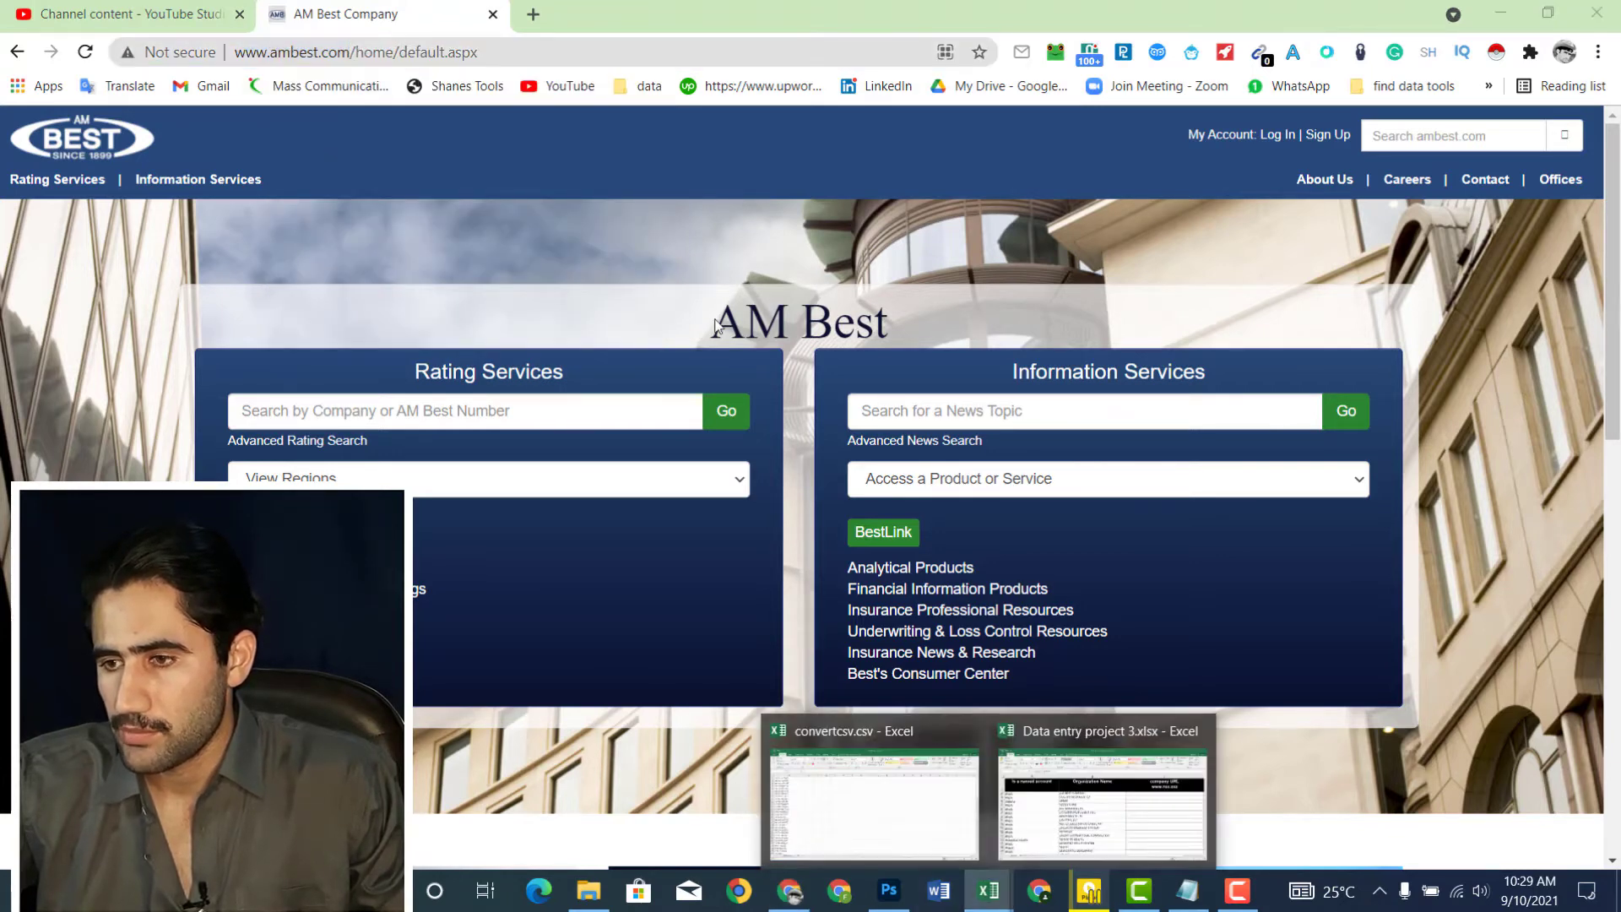
pyautogui.click(1052, 804)
pyautogui.click(1031, 345)
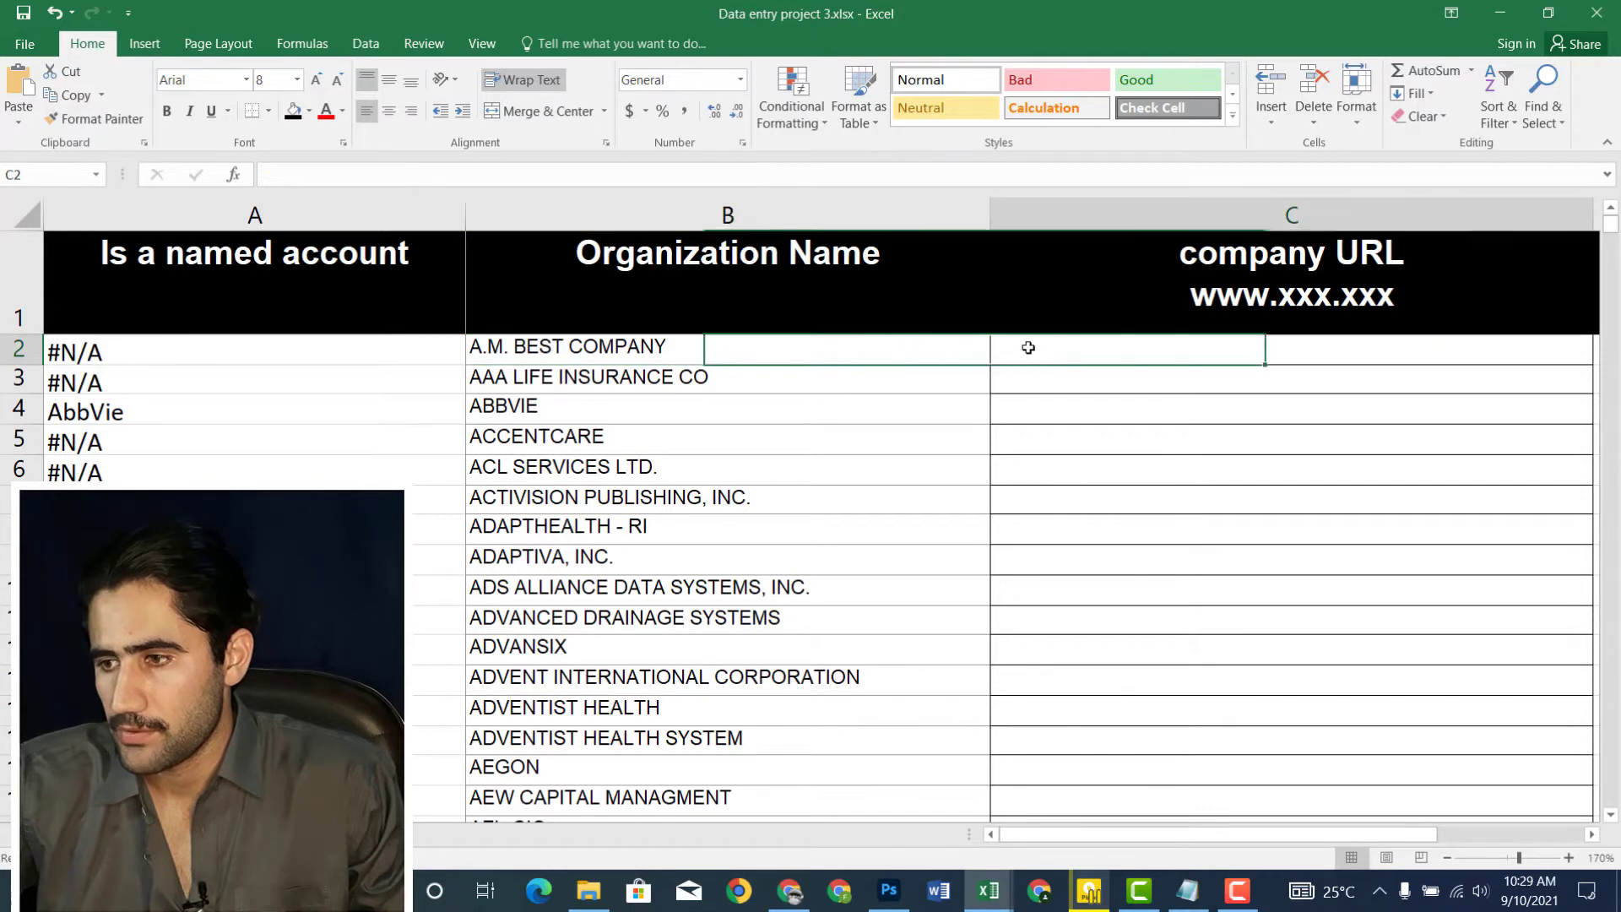
pyautogui.rightClick(1031, 347)
pyautogui.click(1069, 438)
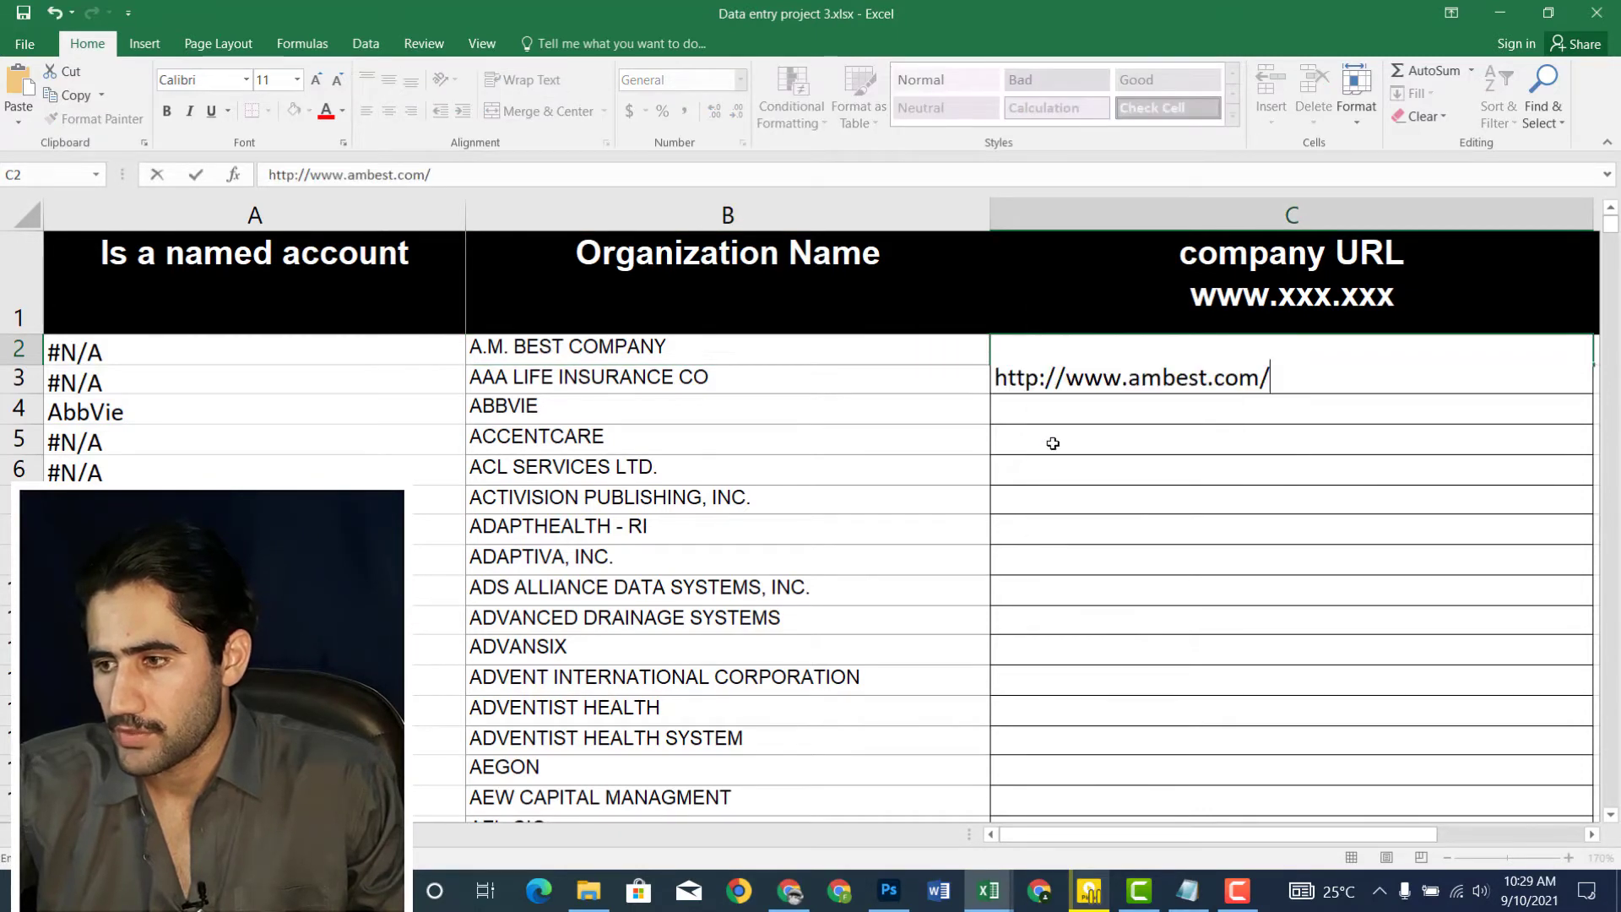
pyautogui.click(1187, 498)
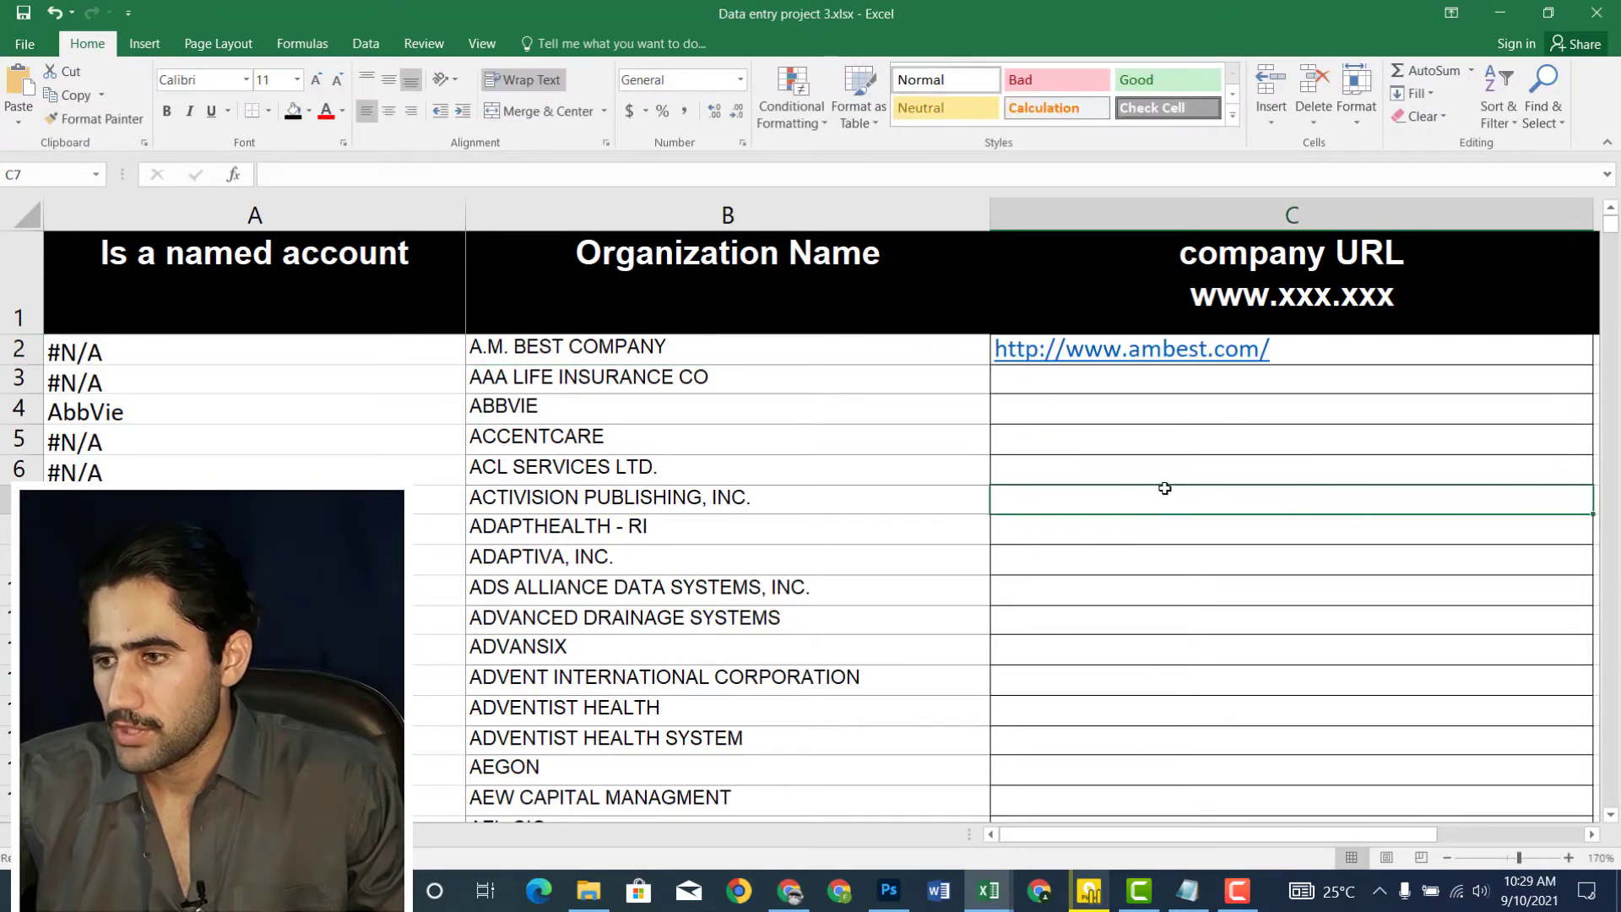
# - Clear the pasted URL from cell C2, leaving the cell open for editing
pyautogui.click(1293, 348)
pyautogui.doubleClick(1304, 350)
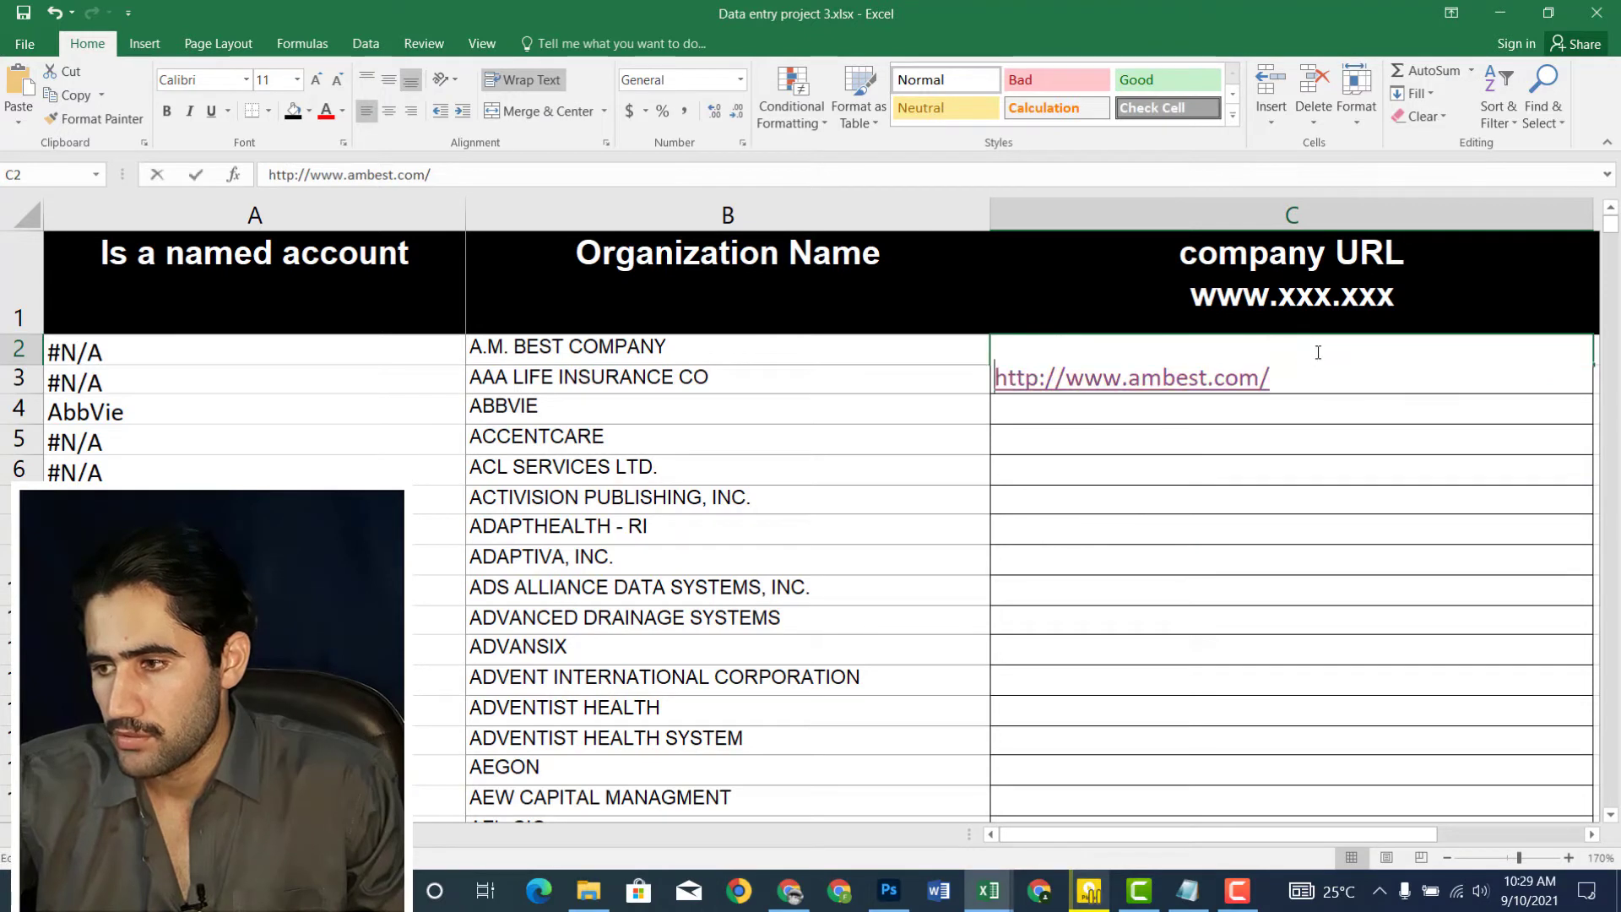
pyautogui.doubleClick(988, 393)
pyautogui.press('BackSpace')
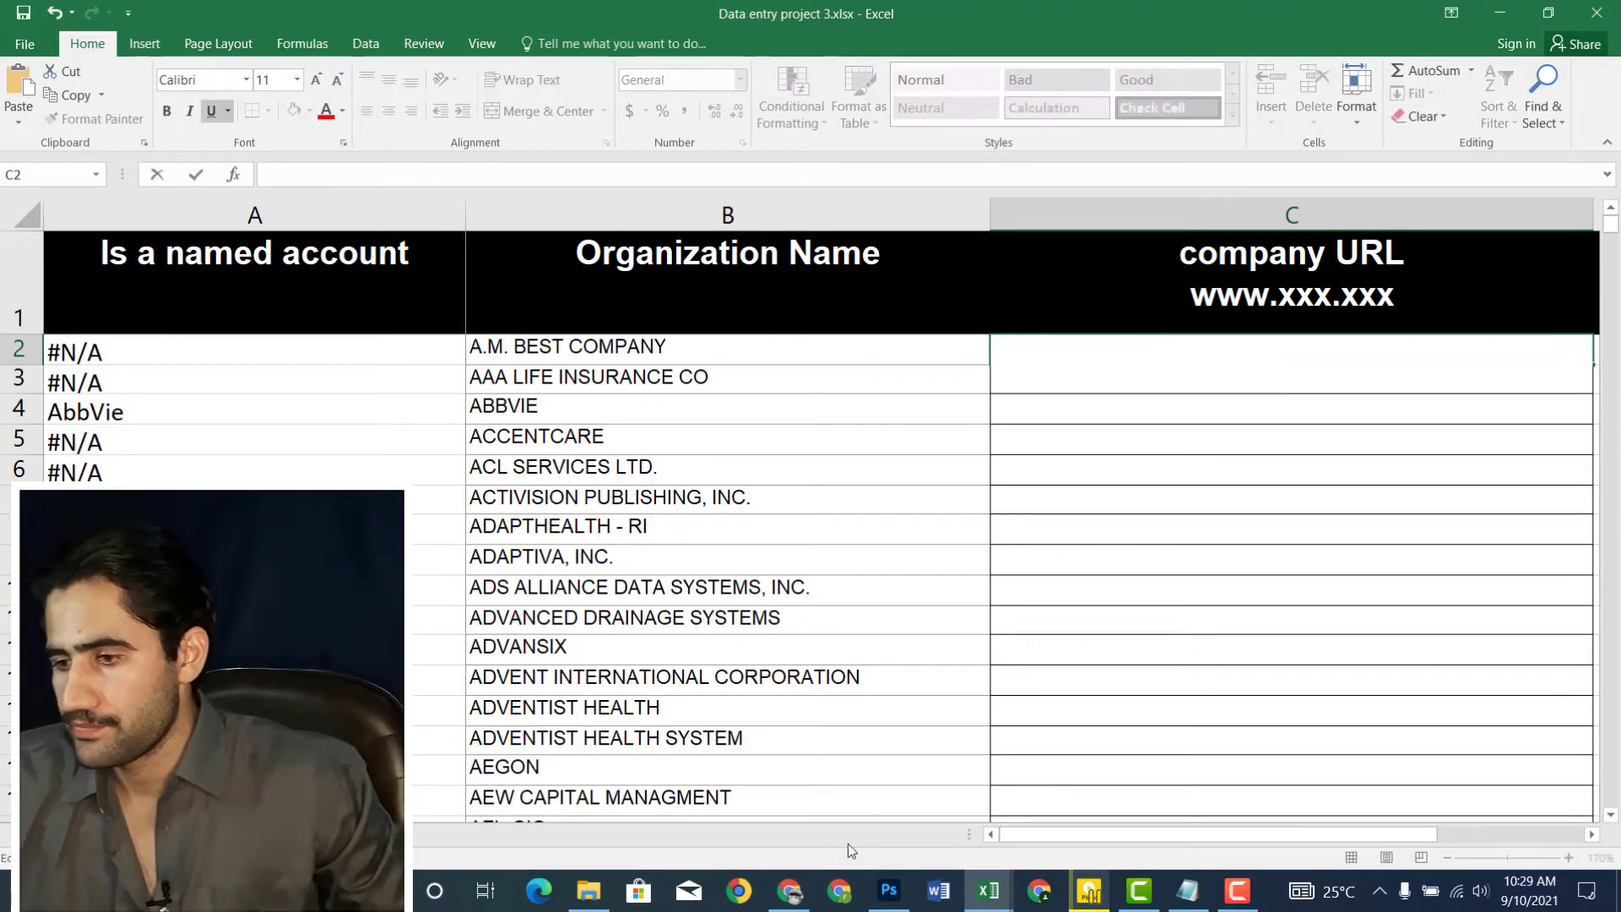
pyautogui.click(789, 891)
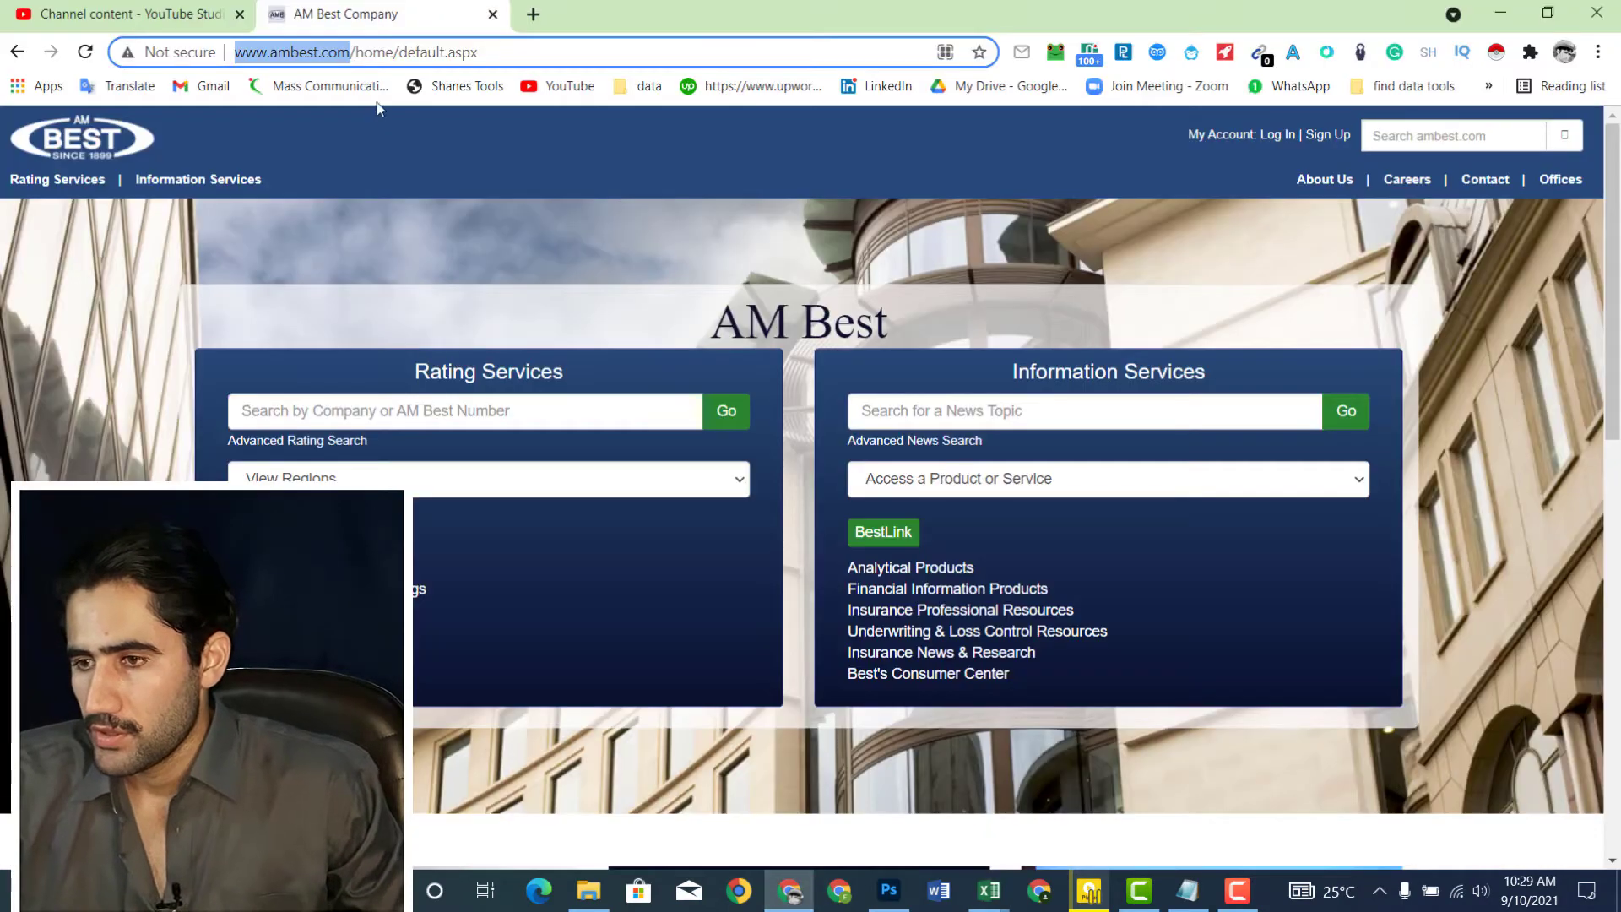
pyautogui.rightClick(302, 57)
pyautogui.click(353, 163)
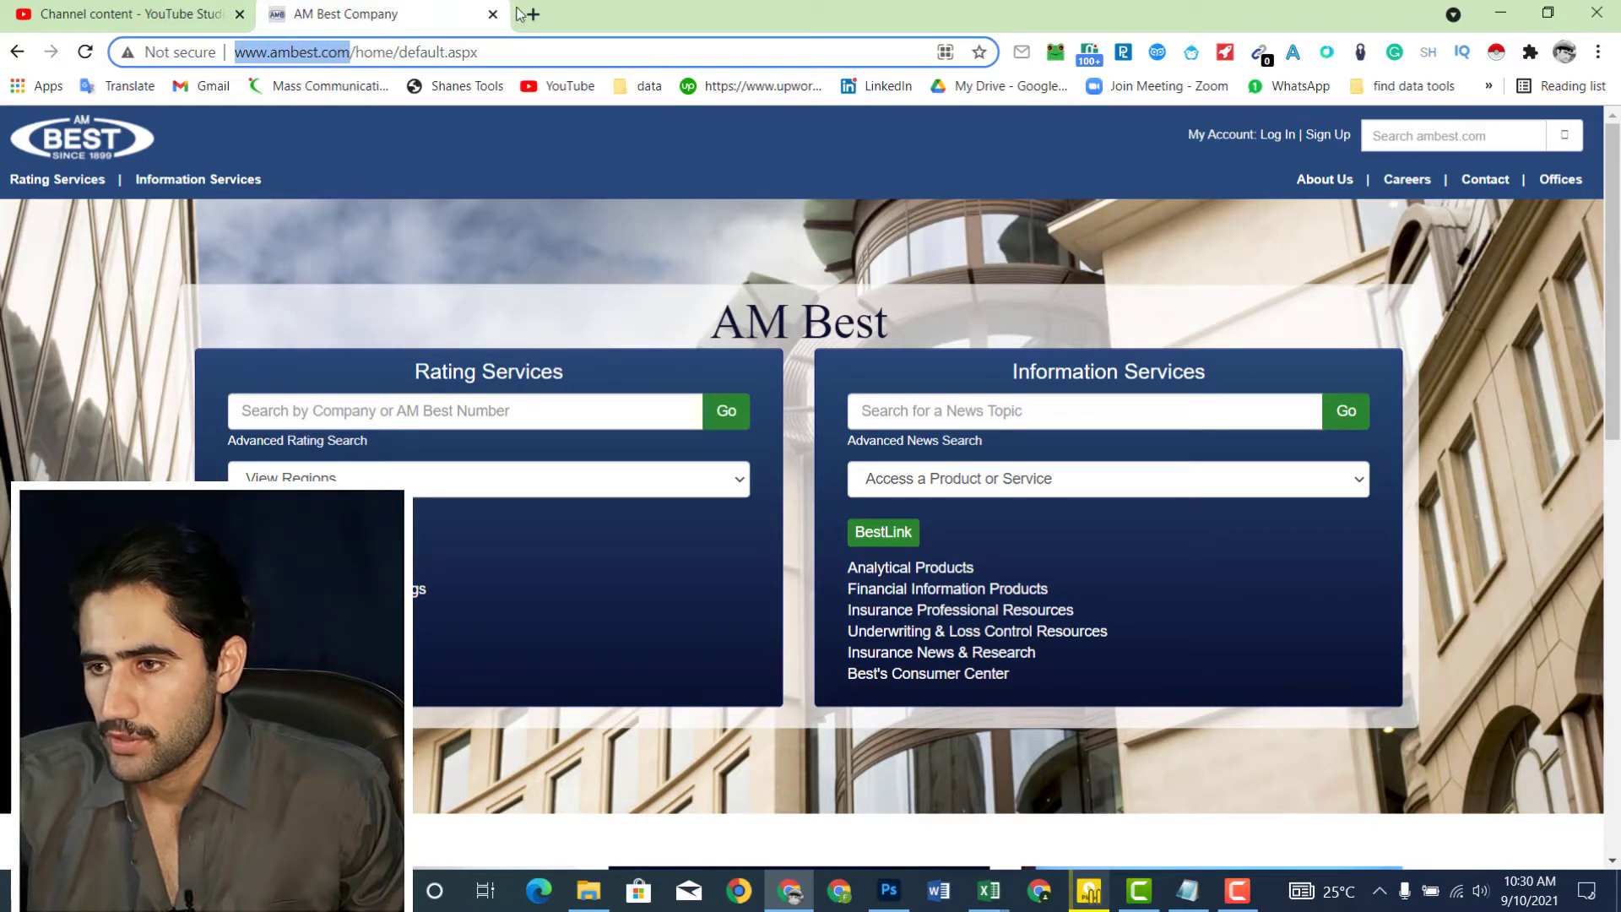
pyautogui.click(532, 14)
pyautogui.rightClick(488, 51)
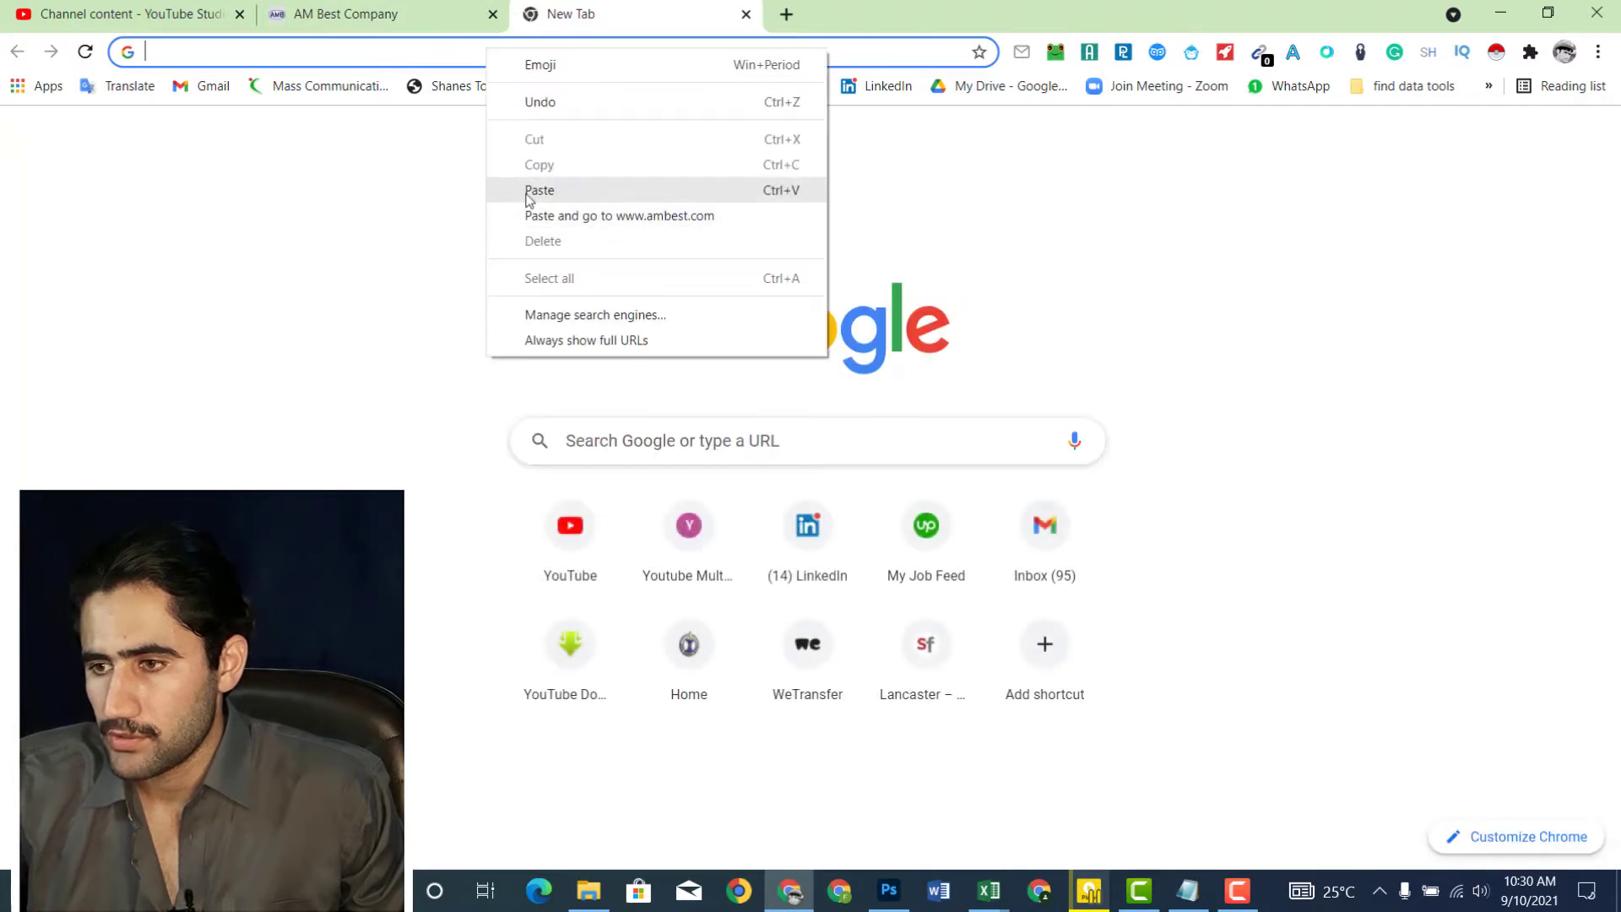
pyautogui.click(530, 184)
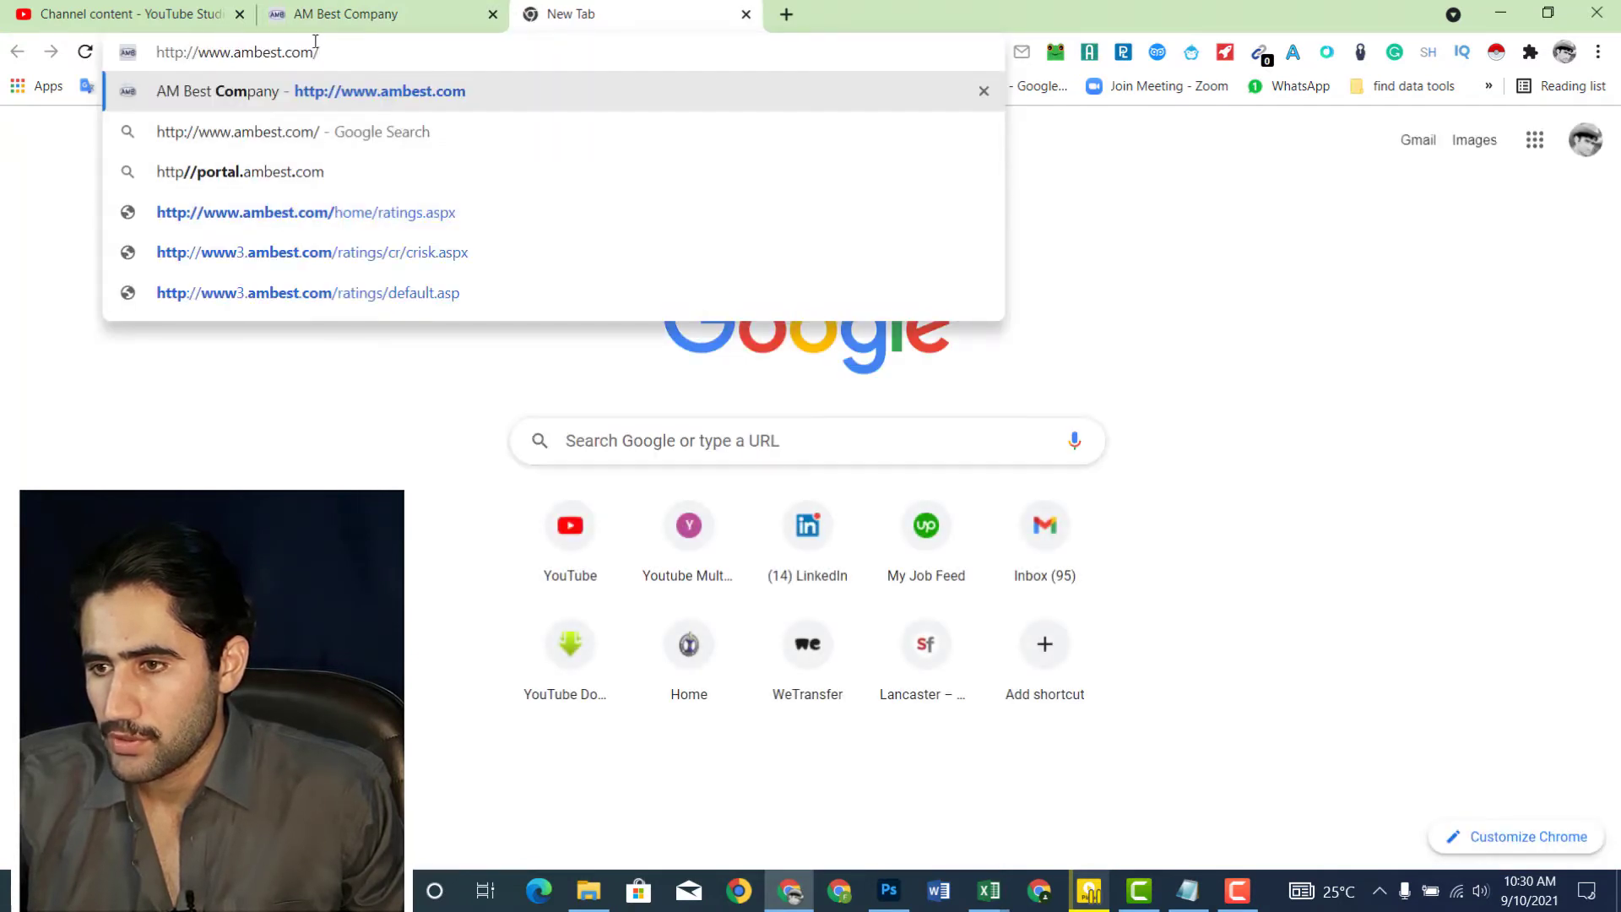
pyautogui.rightClick(248, 54)
pyautogui.click(306, 171)
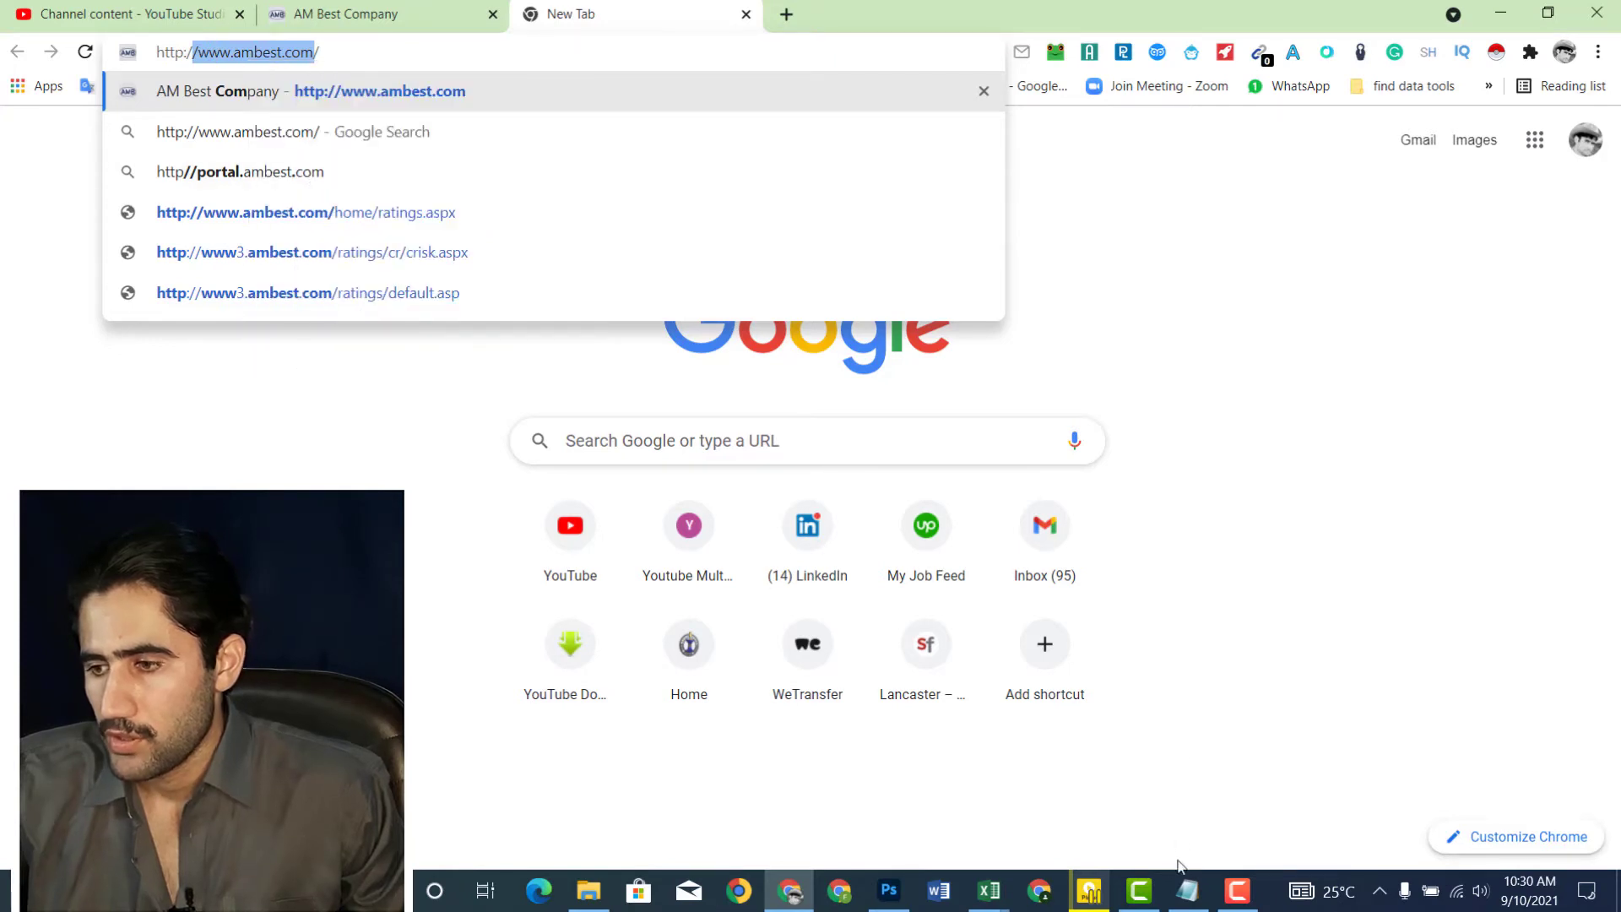
pyautogui.click(989, 891)
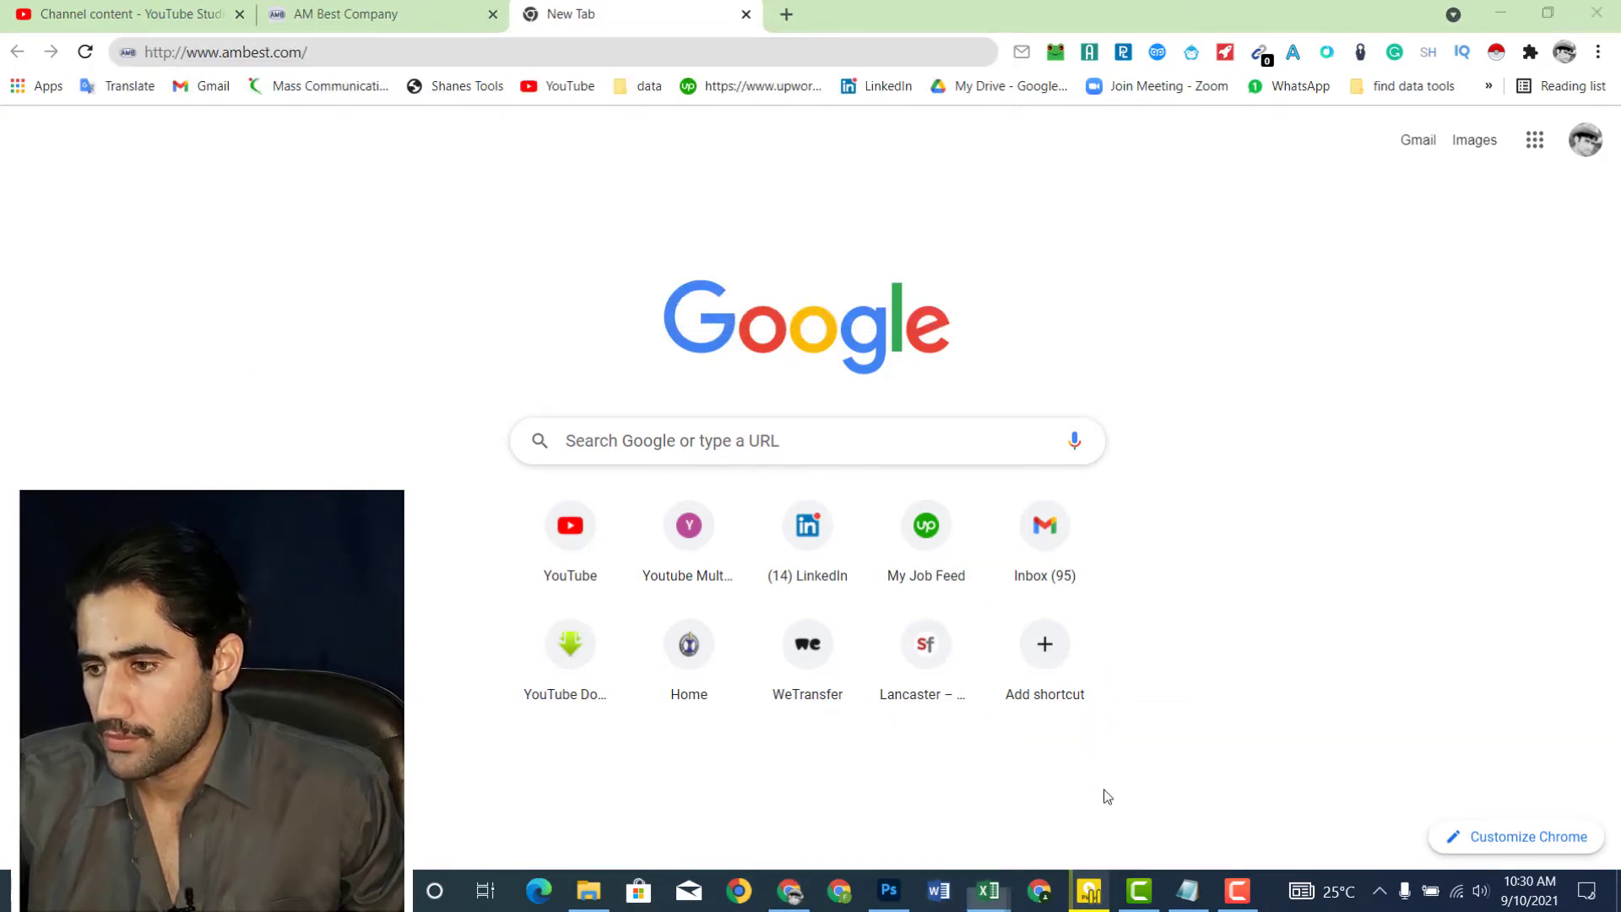
pyautogui.click(1080, 825)
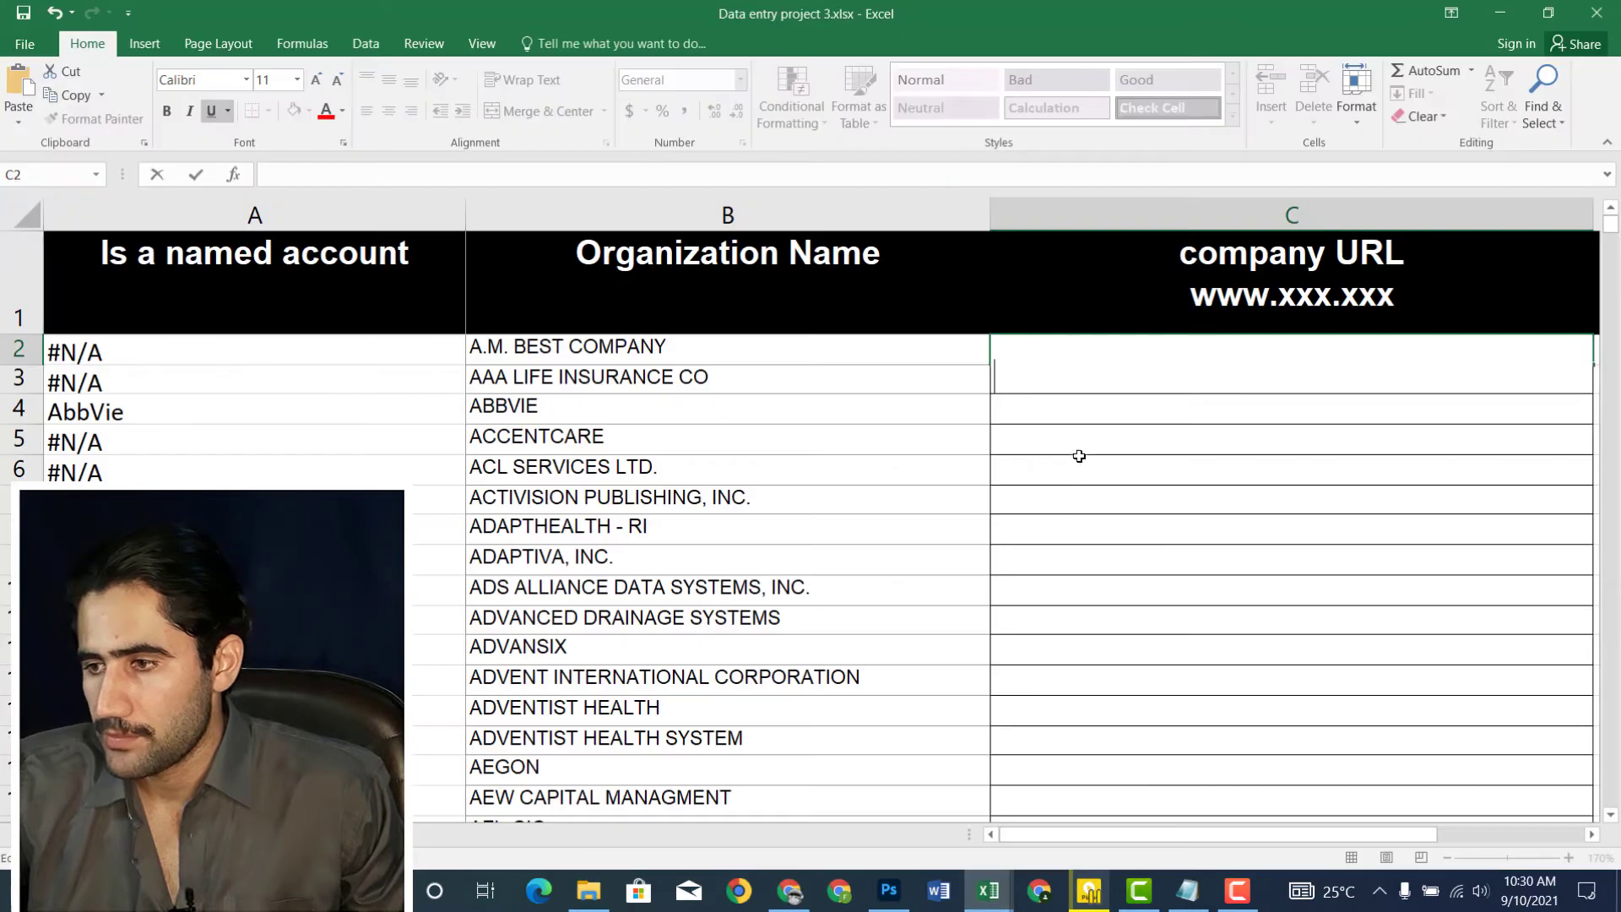
pyautogui.rightClick(1063, 382)
pyautogui.click(1101, 474)
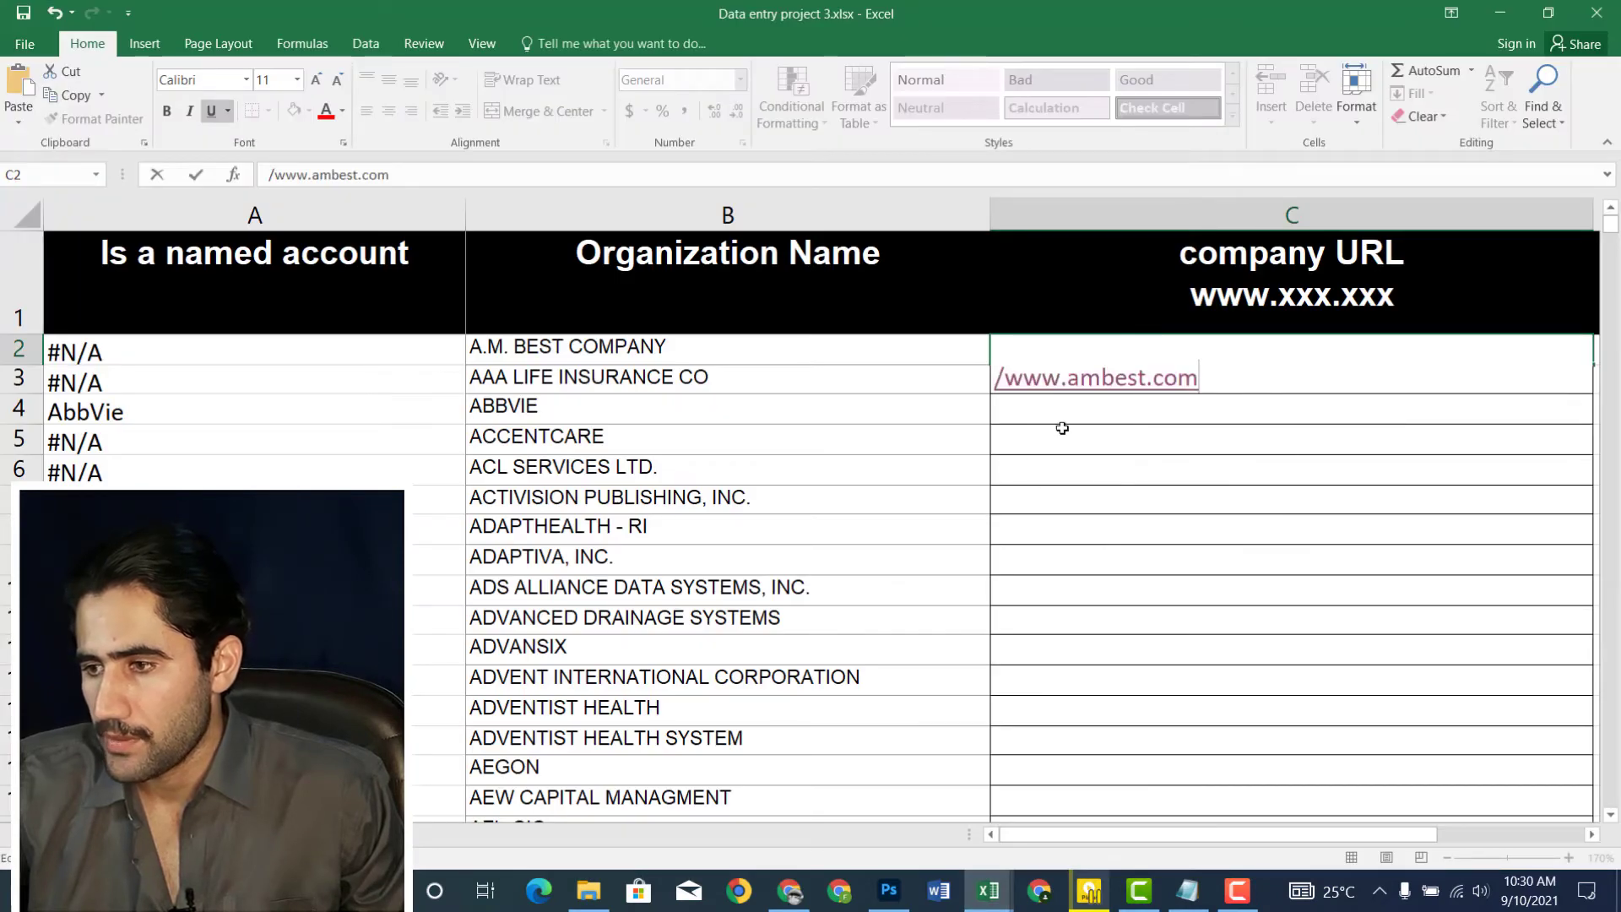
pyautogui.click(1004, 379)
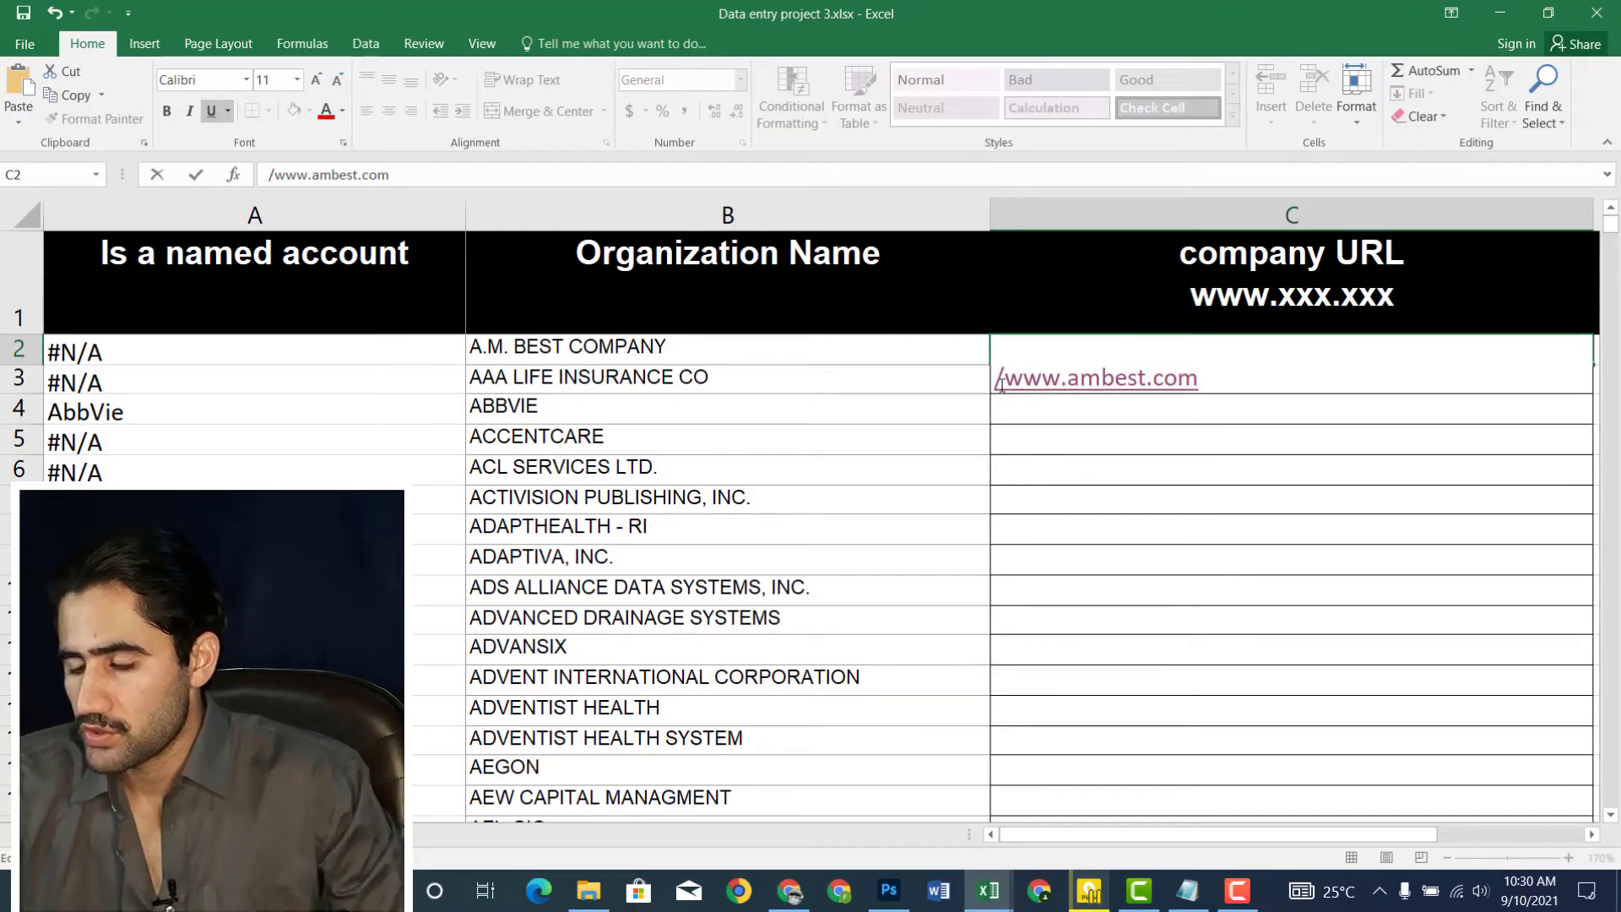
pyautogui.press('BackSpace')
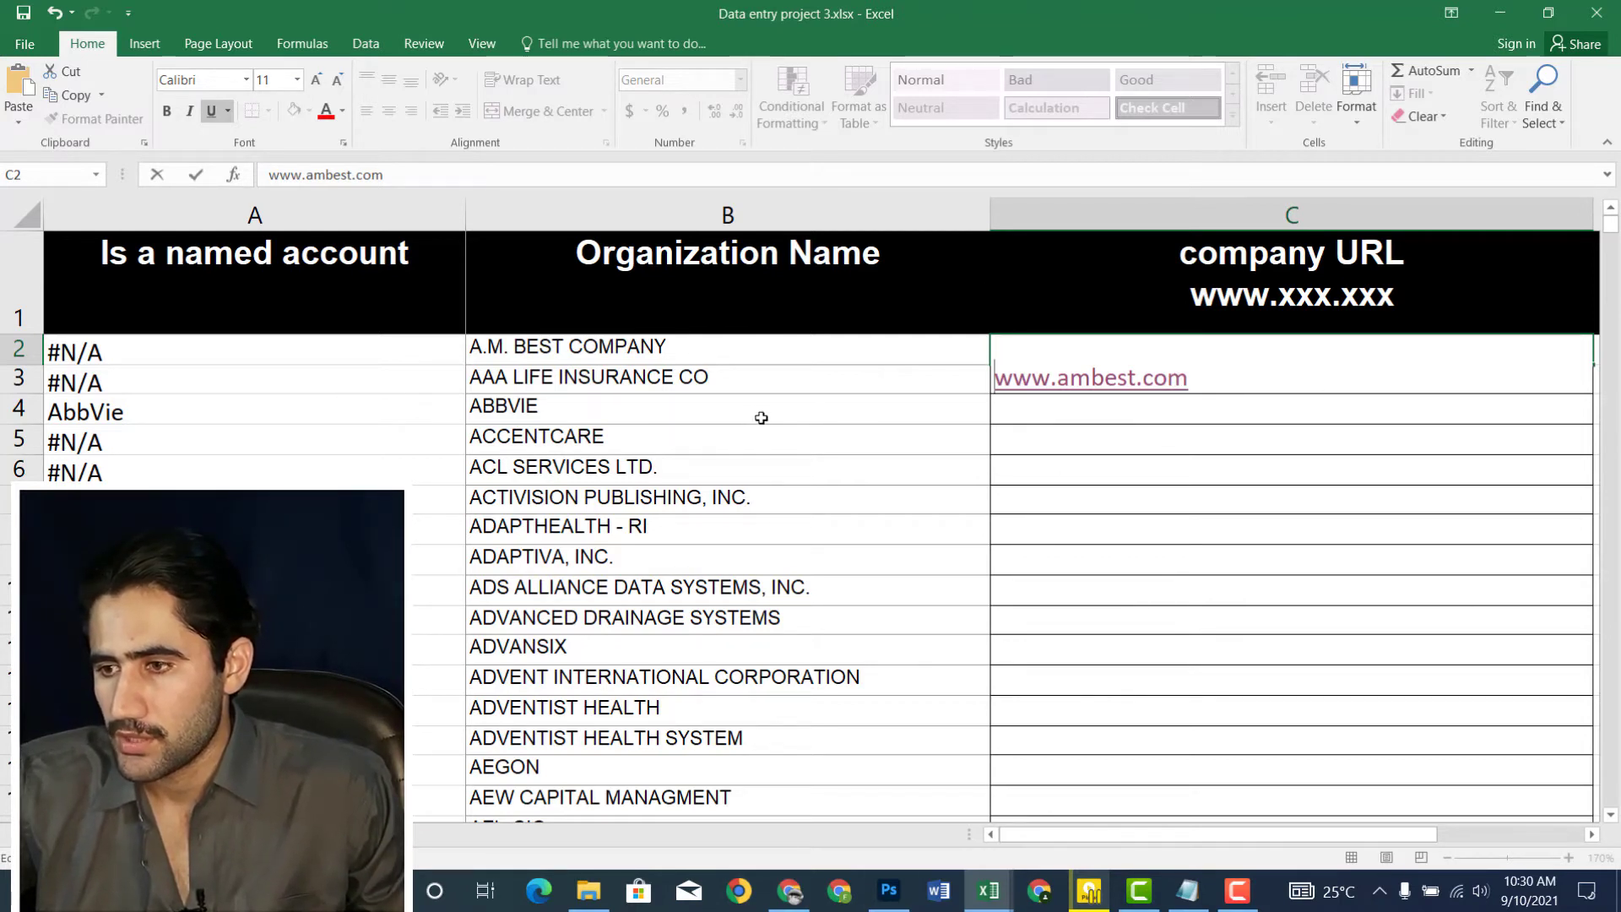
# - Copy the organization name AAA LIFE INSURANCE CO from cell B3
pyautogui.click(743, 381)
pyautogui.doubleClick(743, 381)
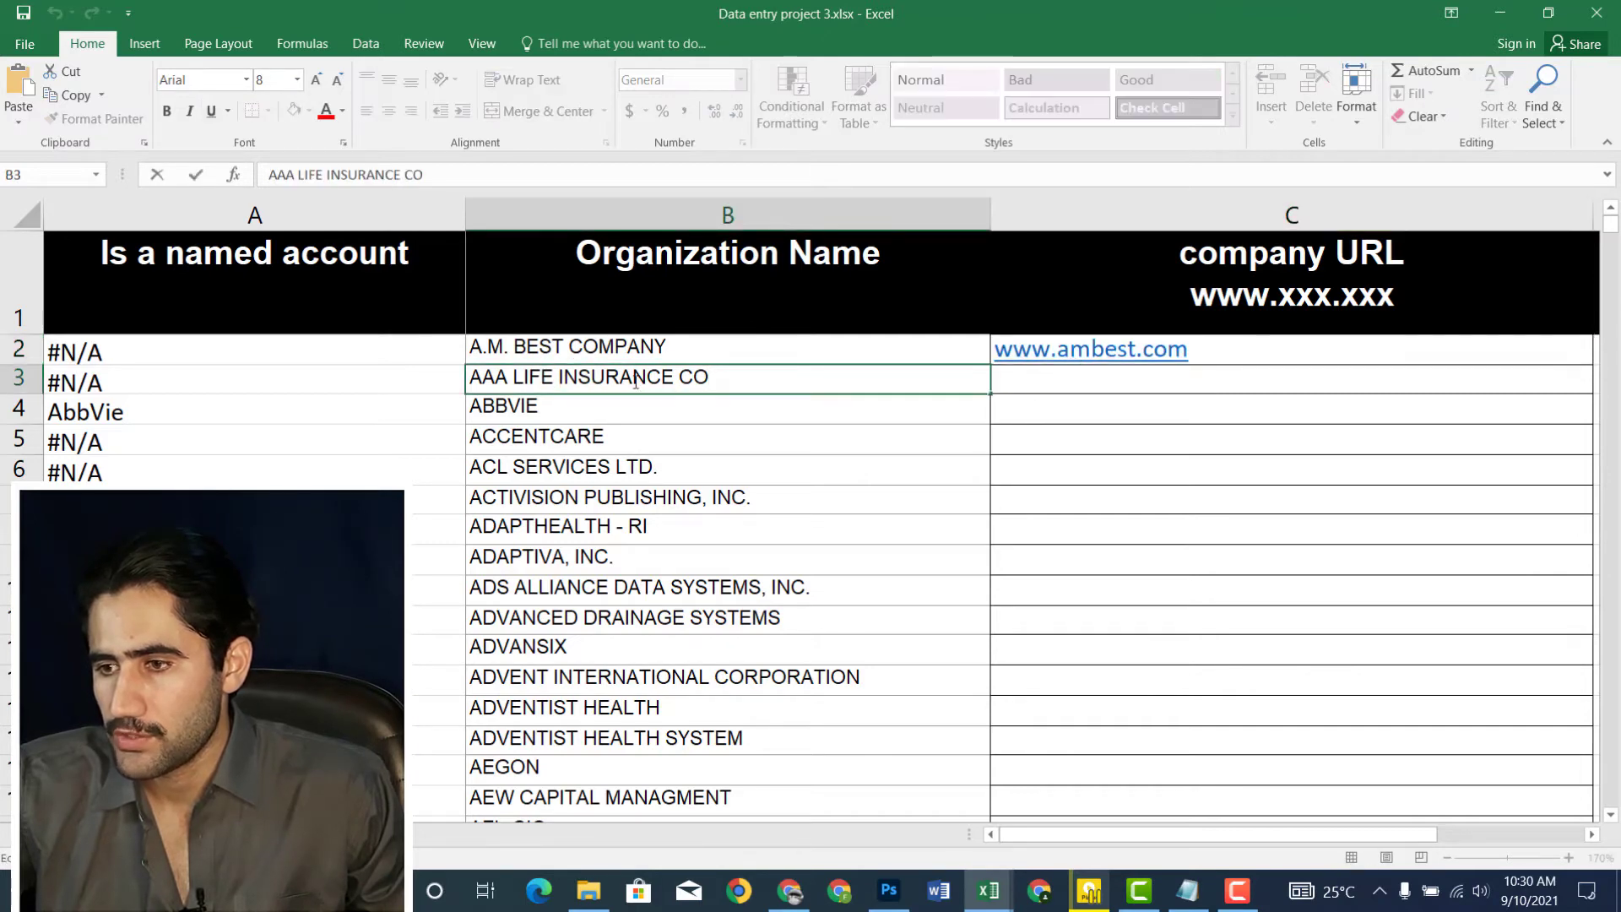
pyautogui.moveTo(743, 382); pyautogui.dragTo(438, 377)
pyautogui.rightClick(530, 377)
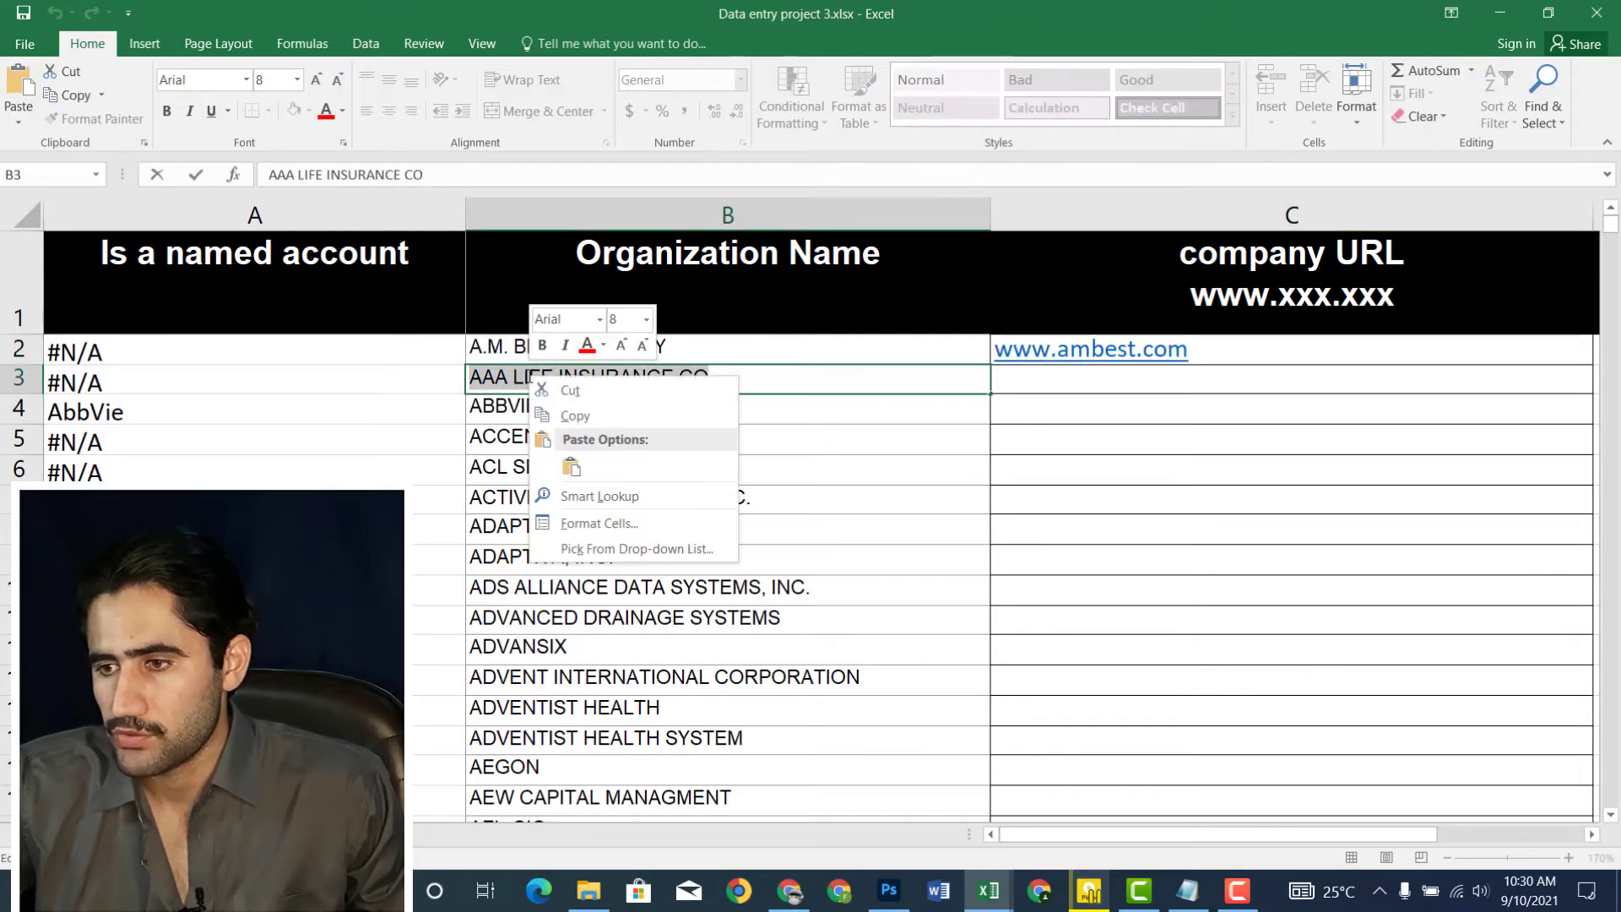
pyautogui.click(575, 415)
# - Switch to Chrome, search Google for AAA LIFE INSURANCE CO in a new tab, and close the AM Best and leftover empty tabs
pyautogui.click(789, 891)
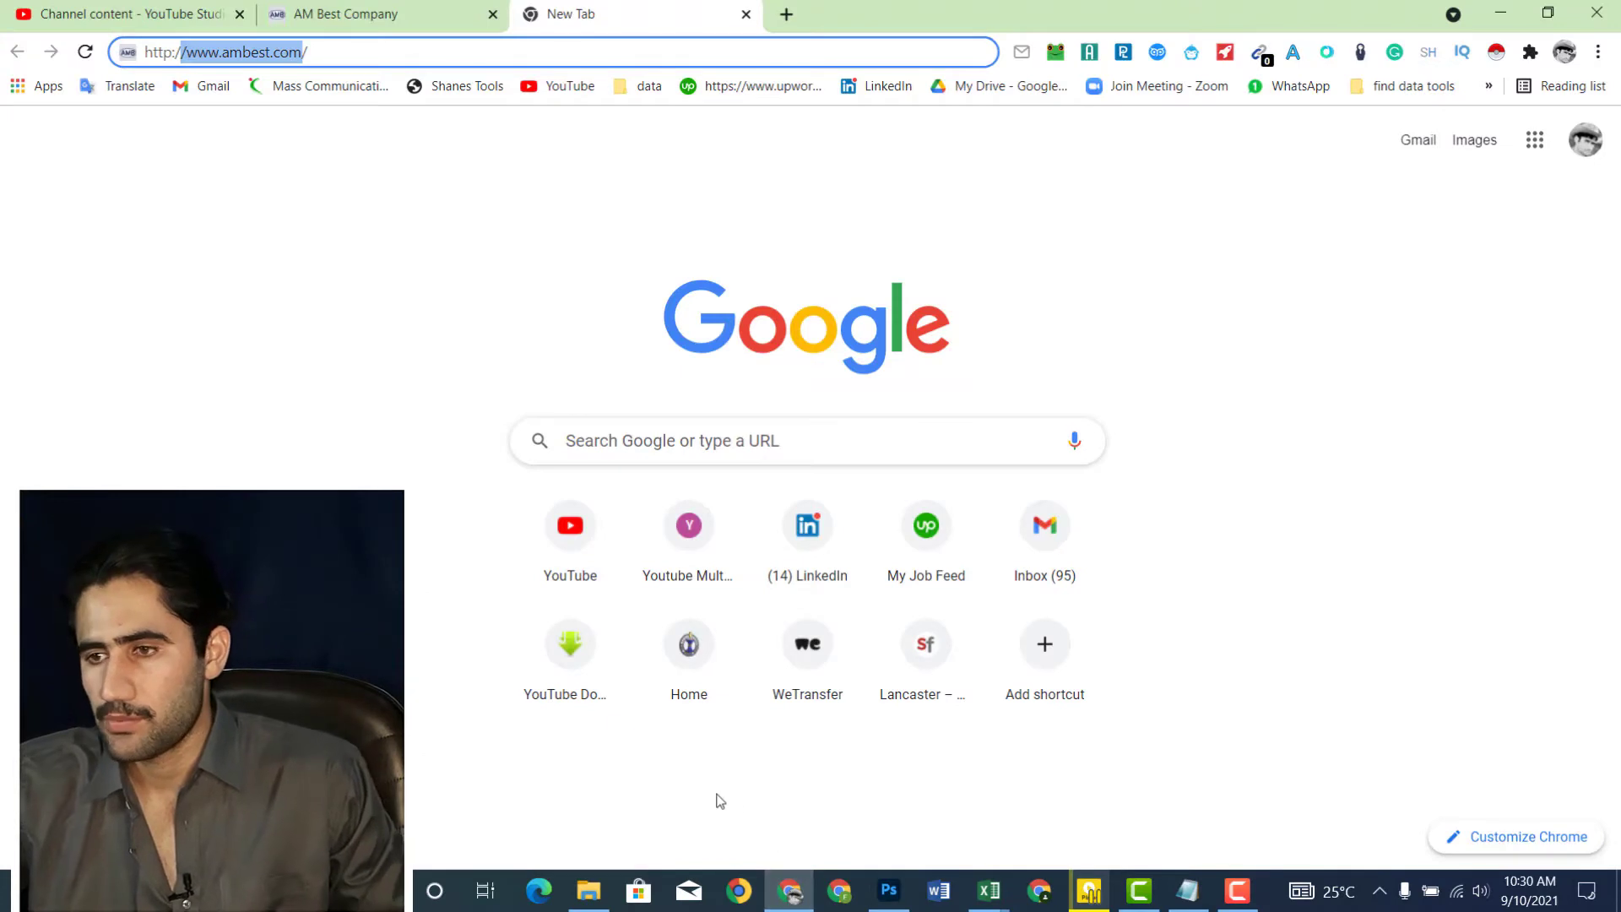
pyautogui.click(795, 16)
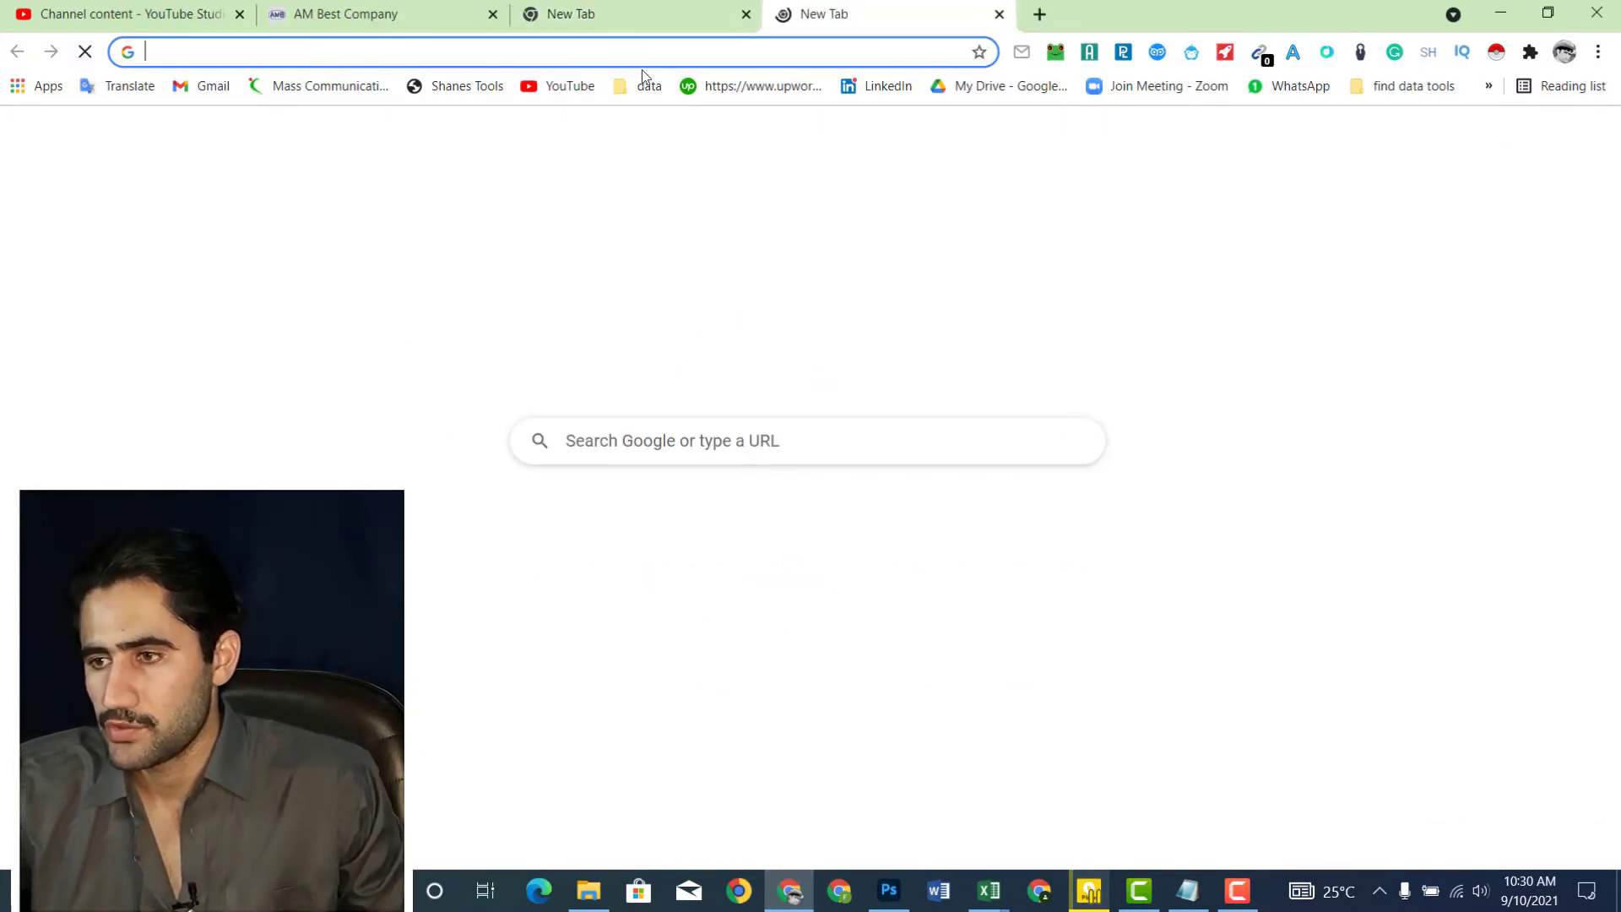
pyautogui.rightClick(622, 51)
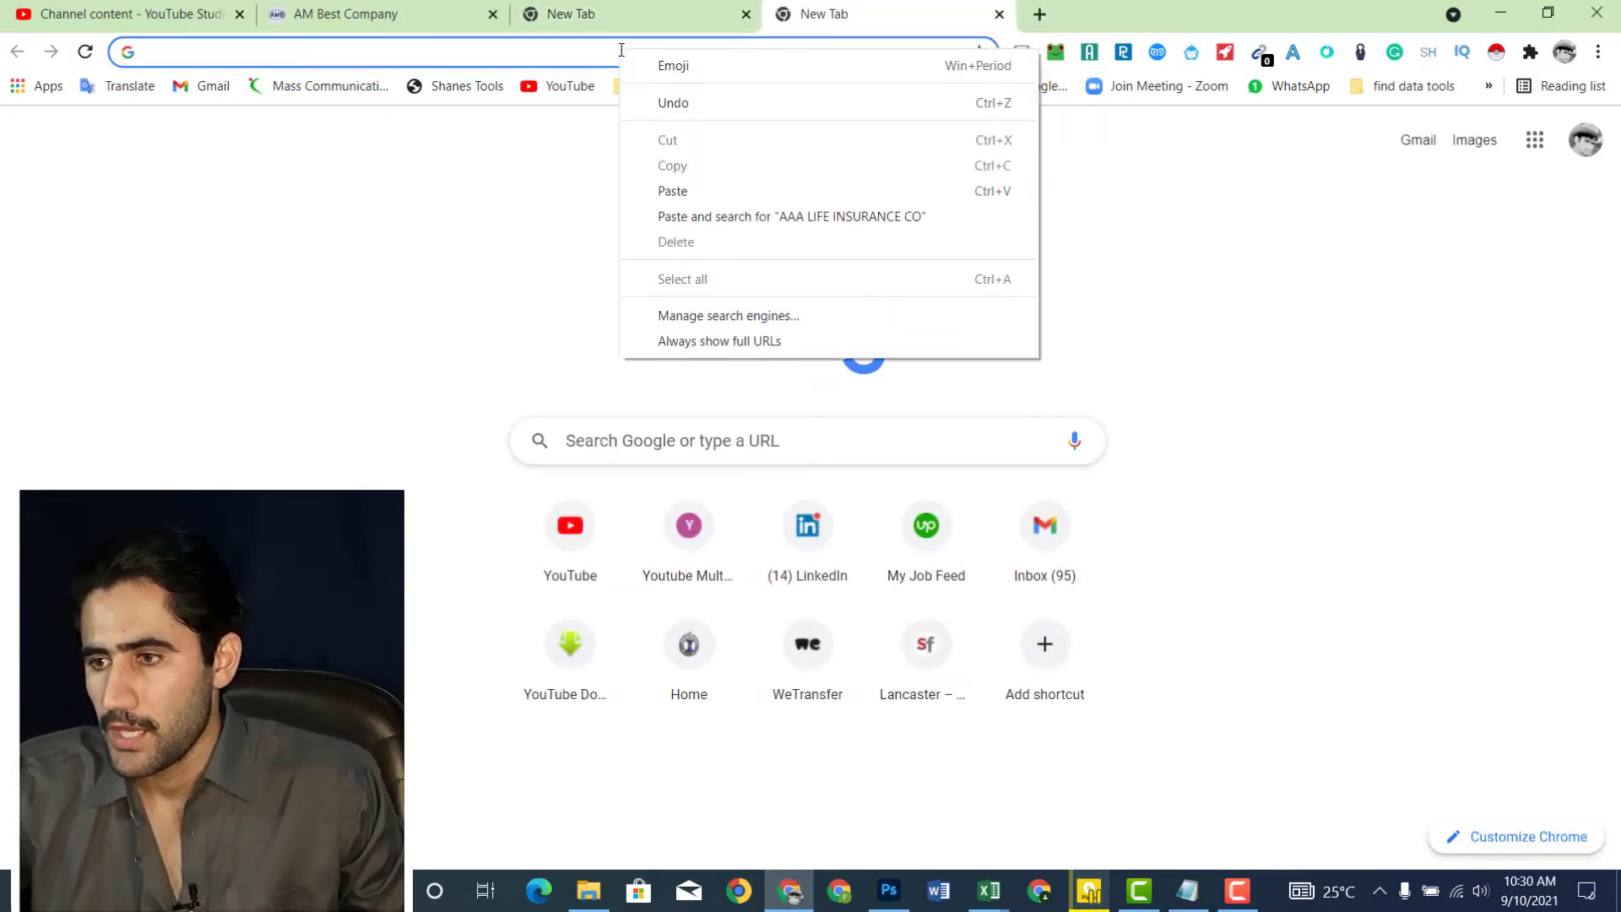
pyautogui.click(706, 217)
pyautogui.click(494, 15)
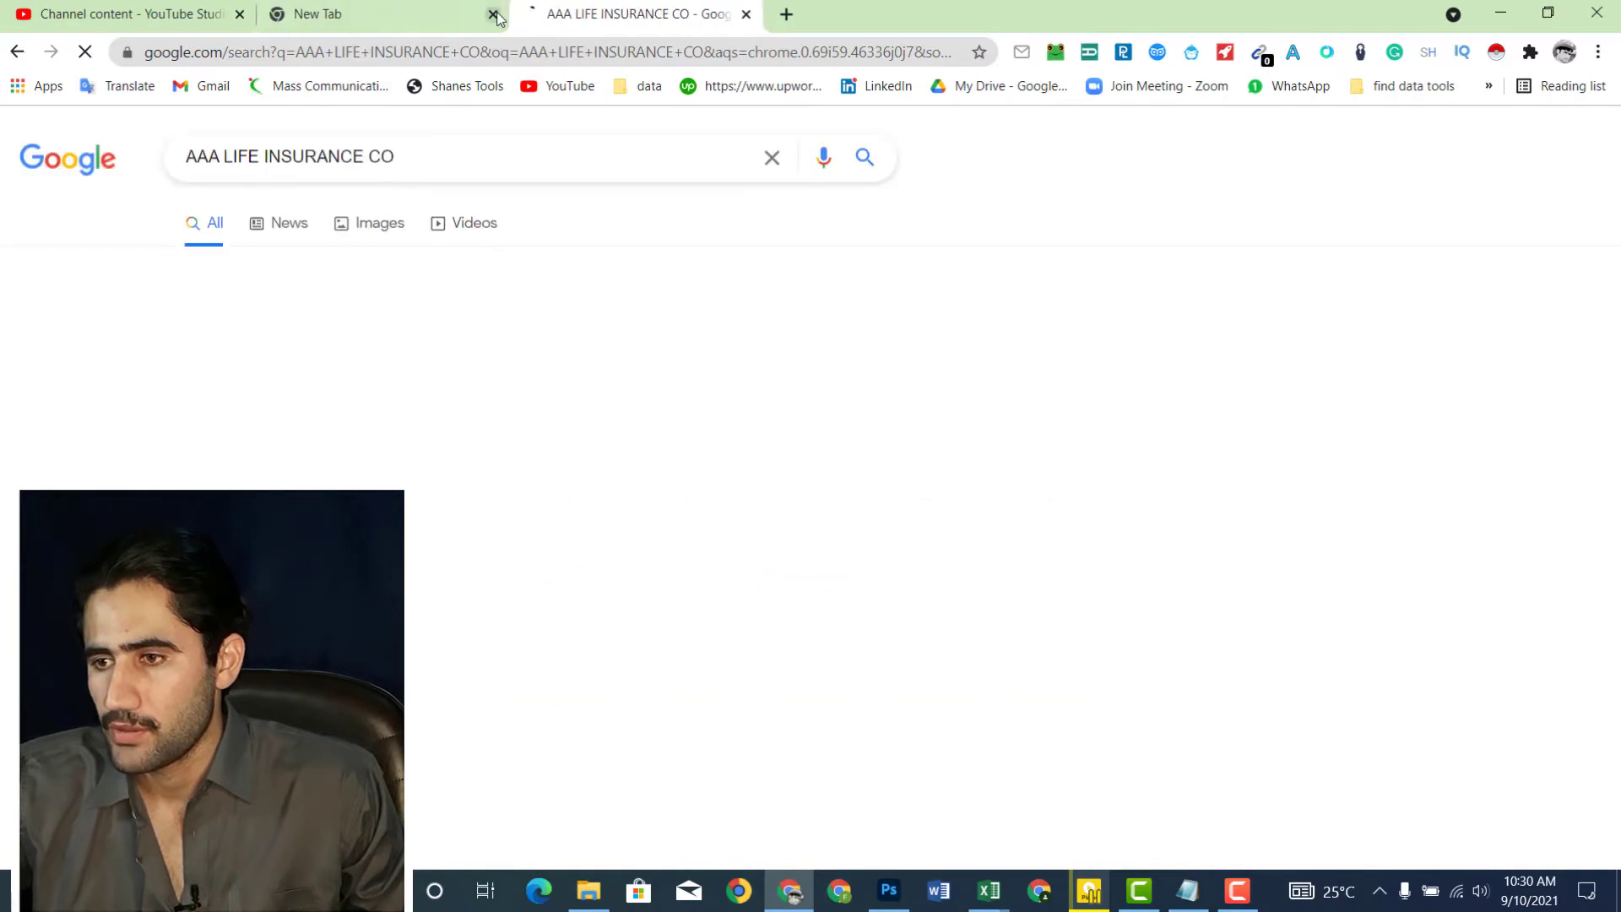
pyautogui.click(494, 15)
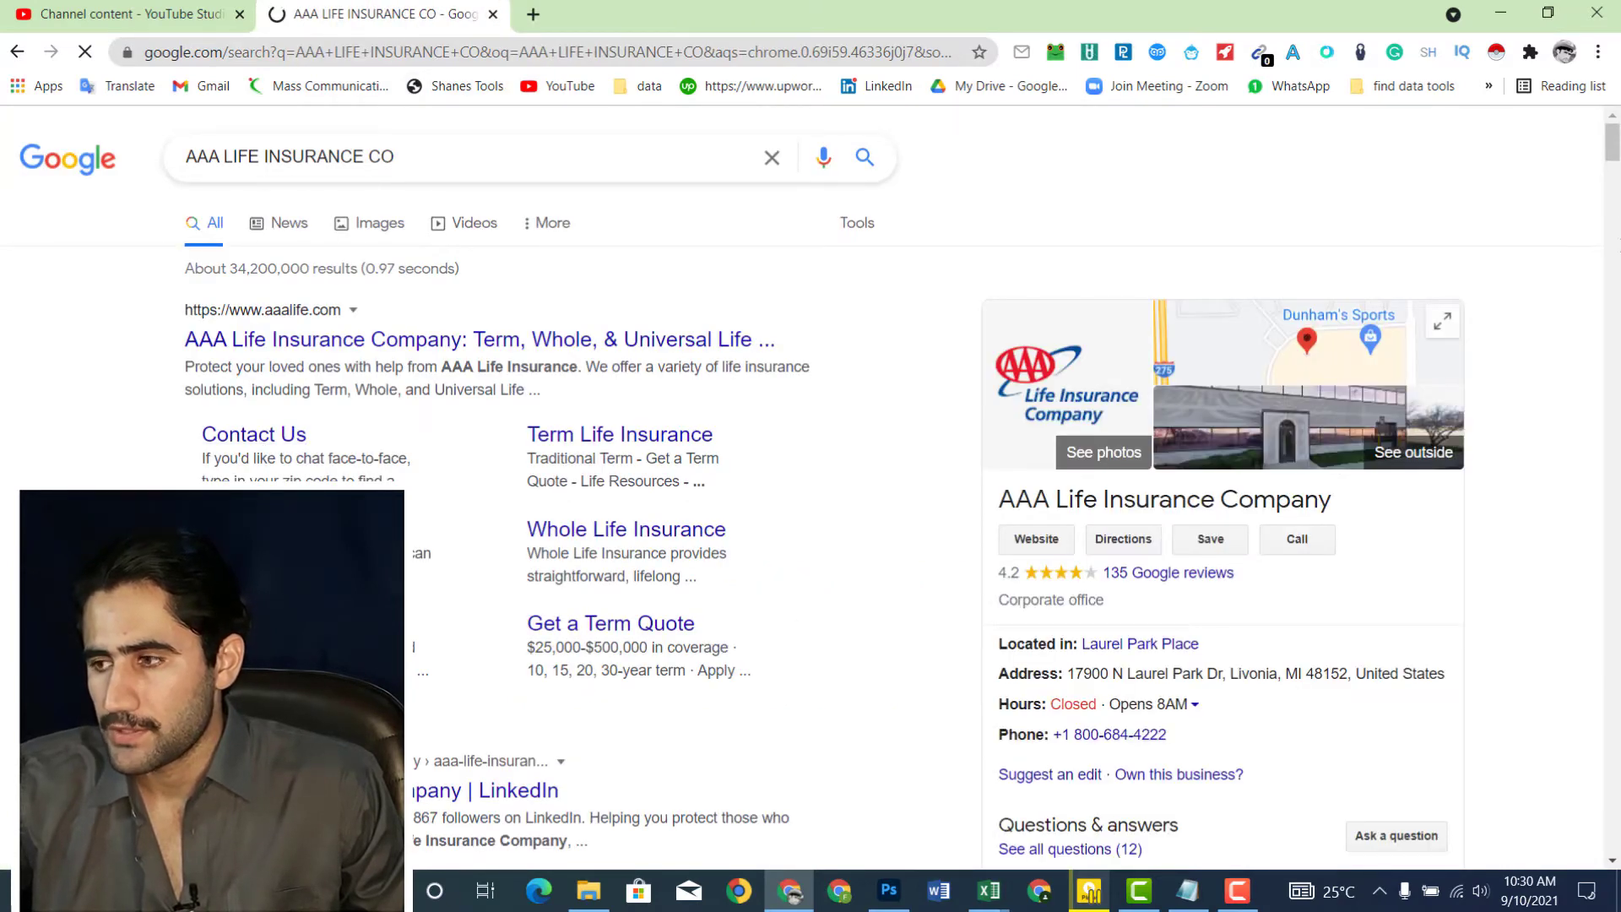
pyautogui.scroll(-1, 1617, 152)
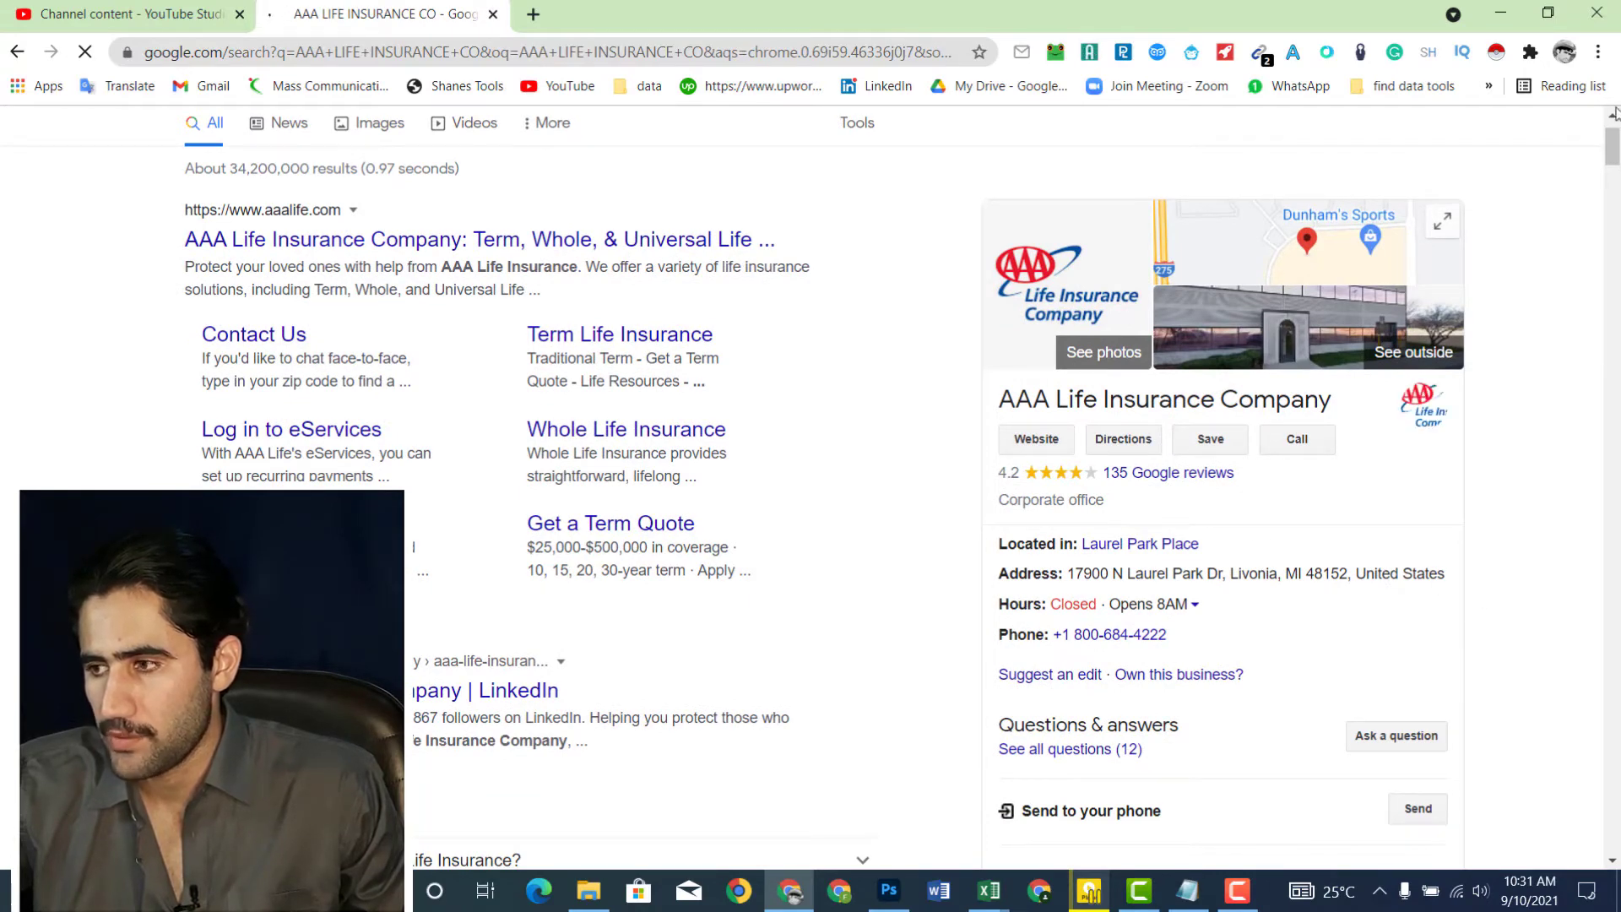
pyautogui.scroll(1, 1617, 173)
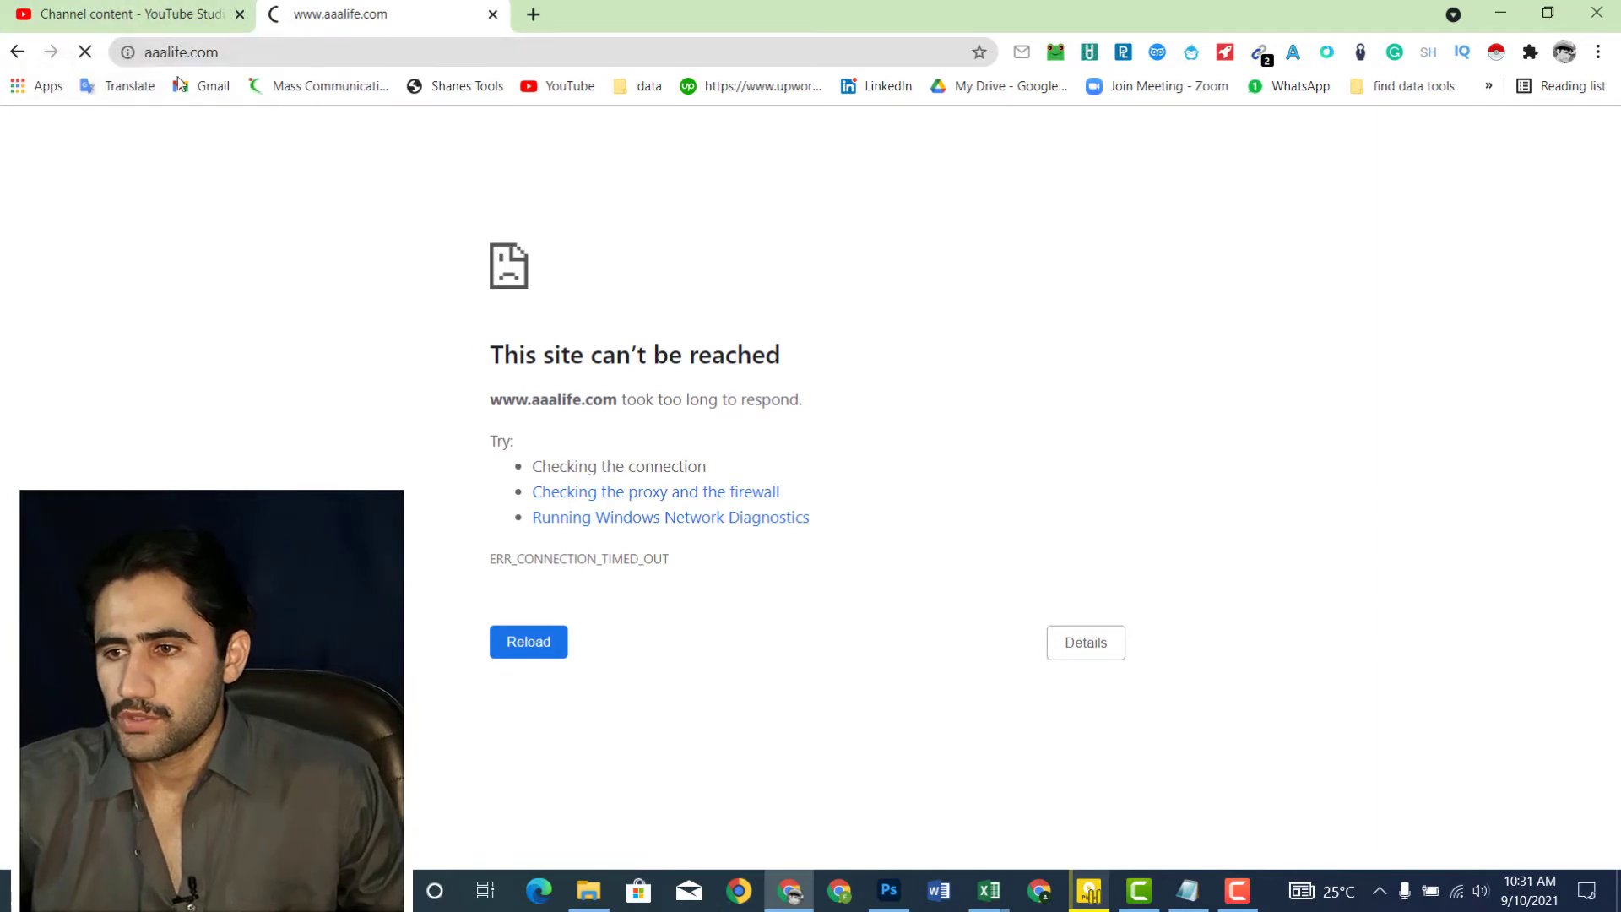
pyautogui.click(235, 54)
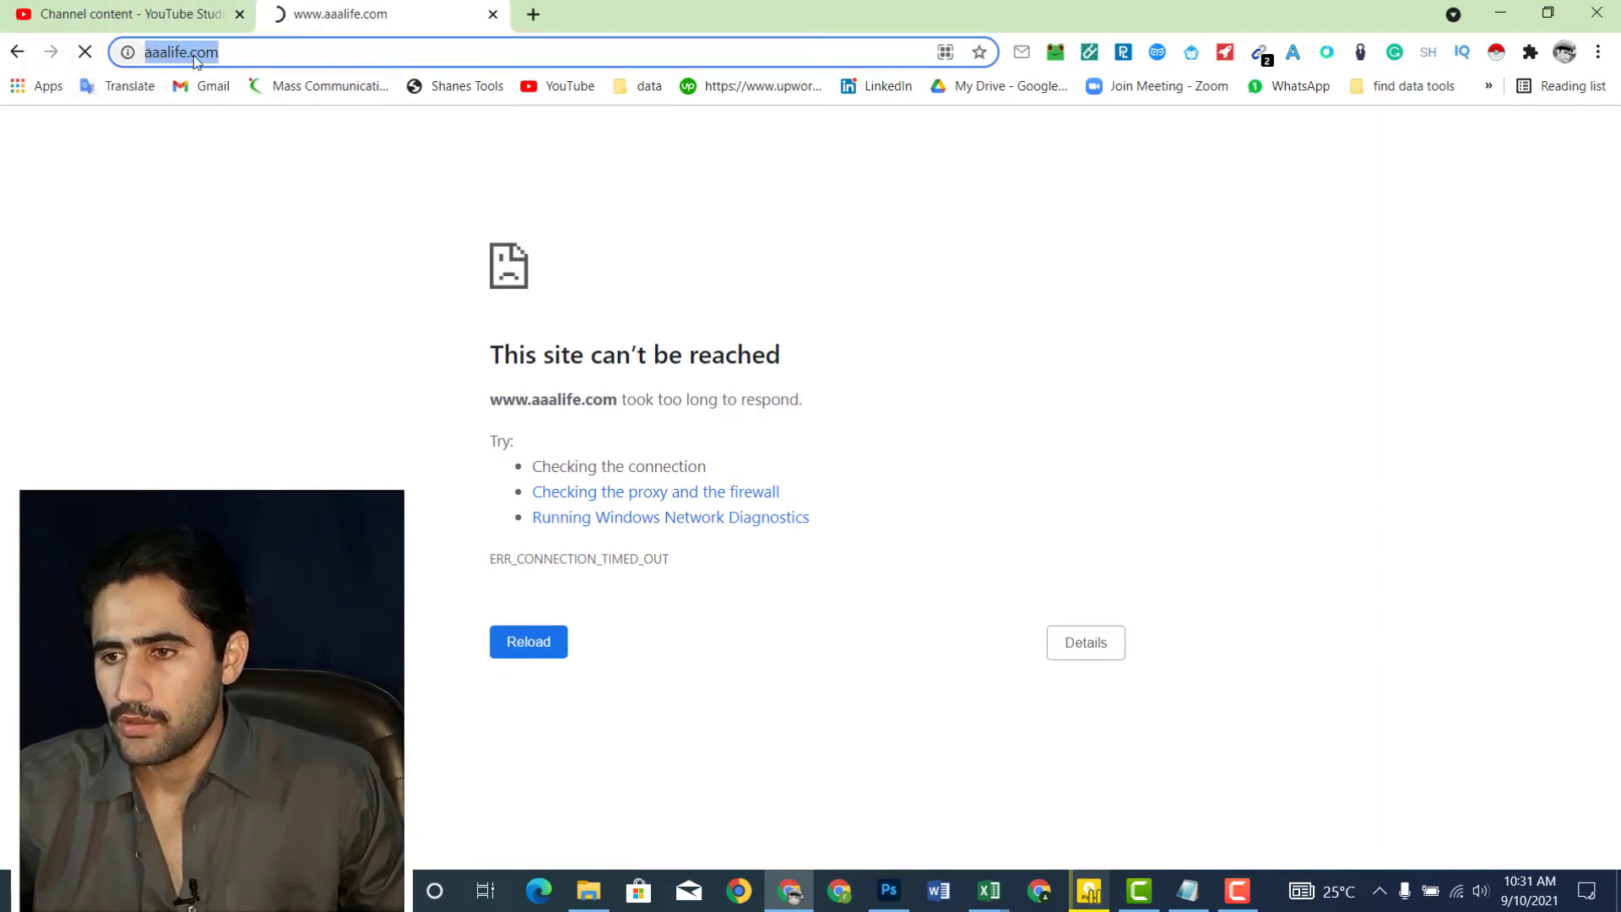
pyautogui.click(195, 54)
pyautogui.moveTo(306, 50); pyautogui.dragTo(200, 67)
pyautogui.rightClick(210, 59)
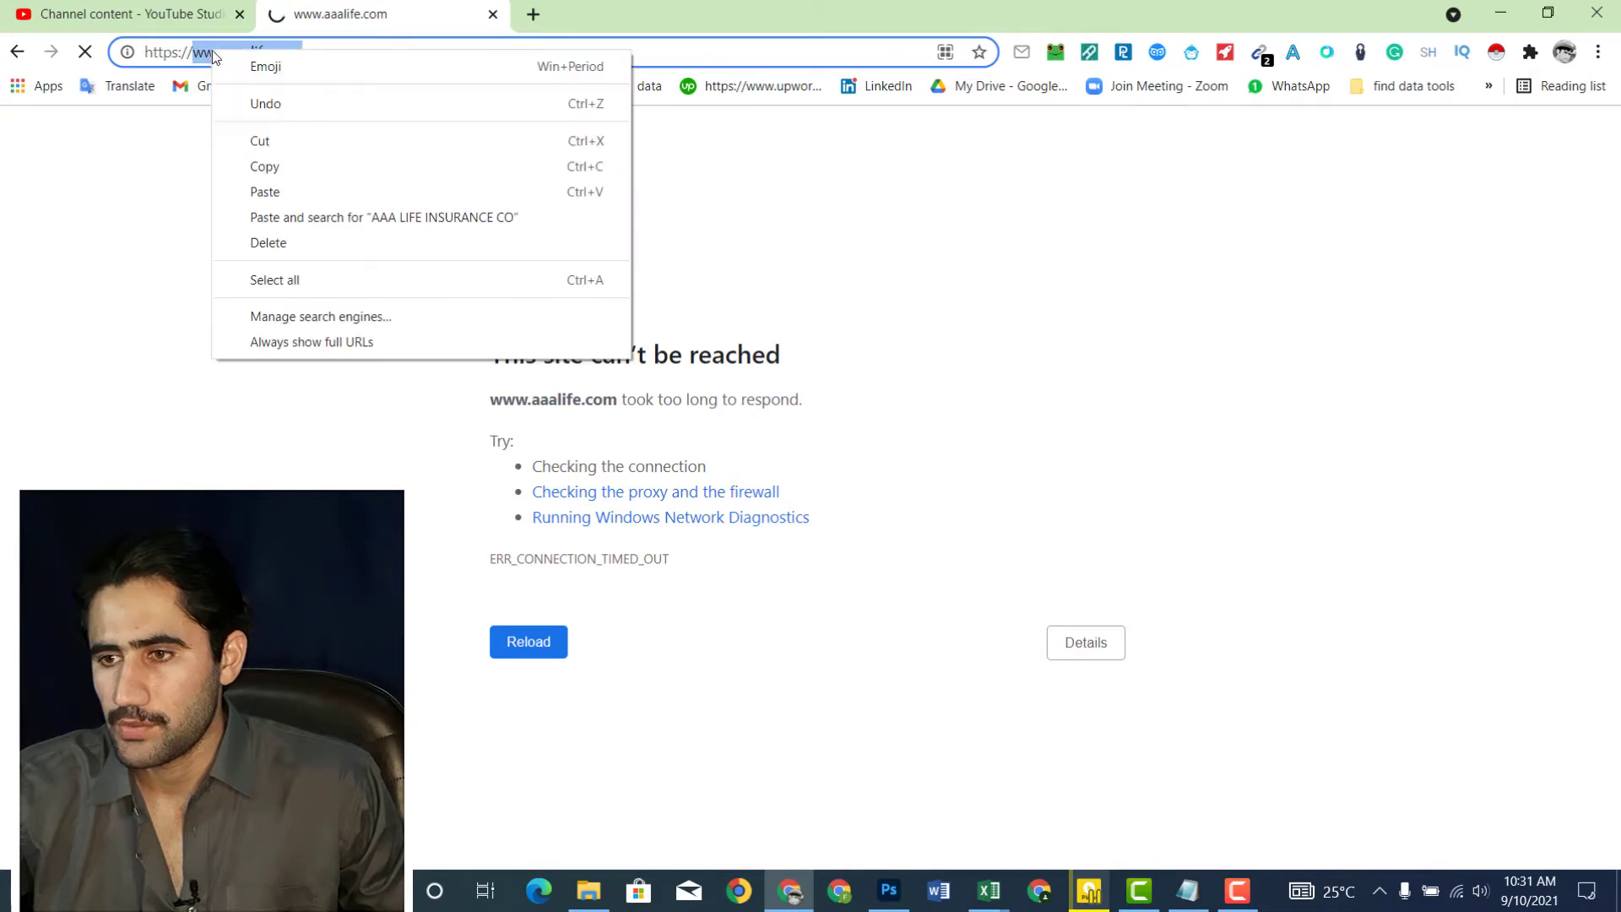
pyautogui.click(262, 170)
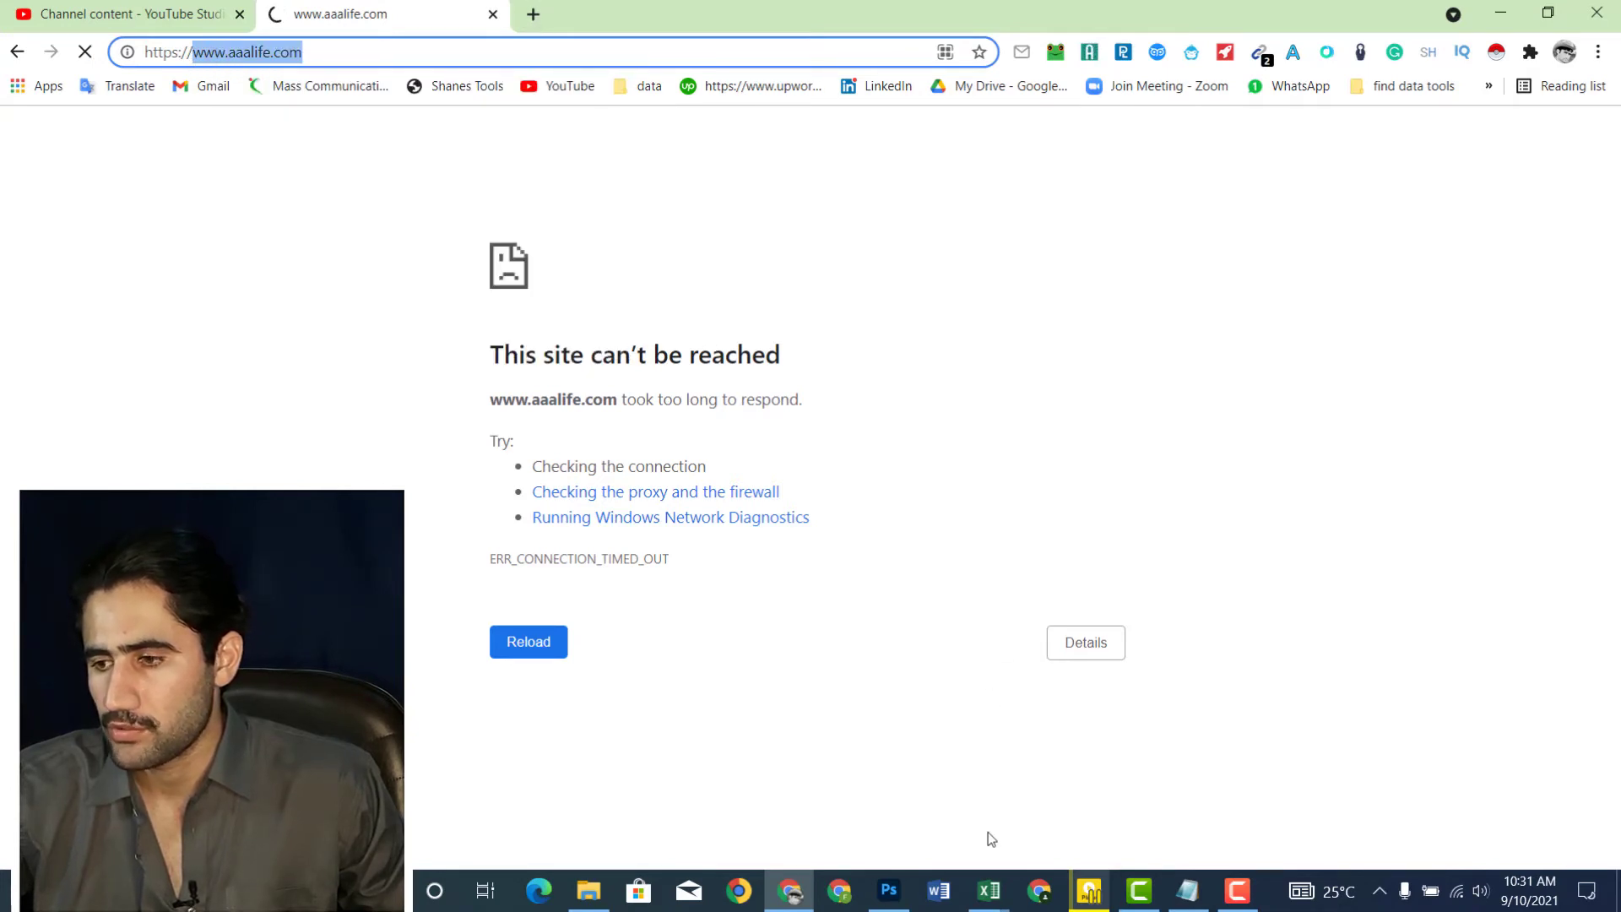
pyautogui.moveTo(988, 891)
pyautogui.click(1104, 793)
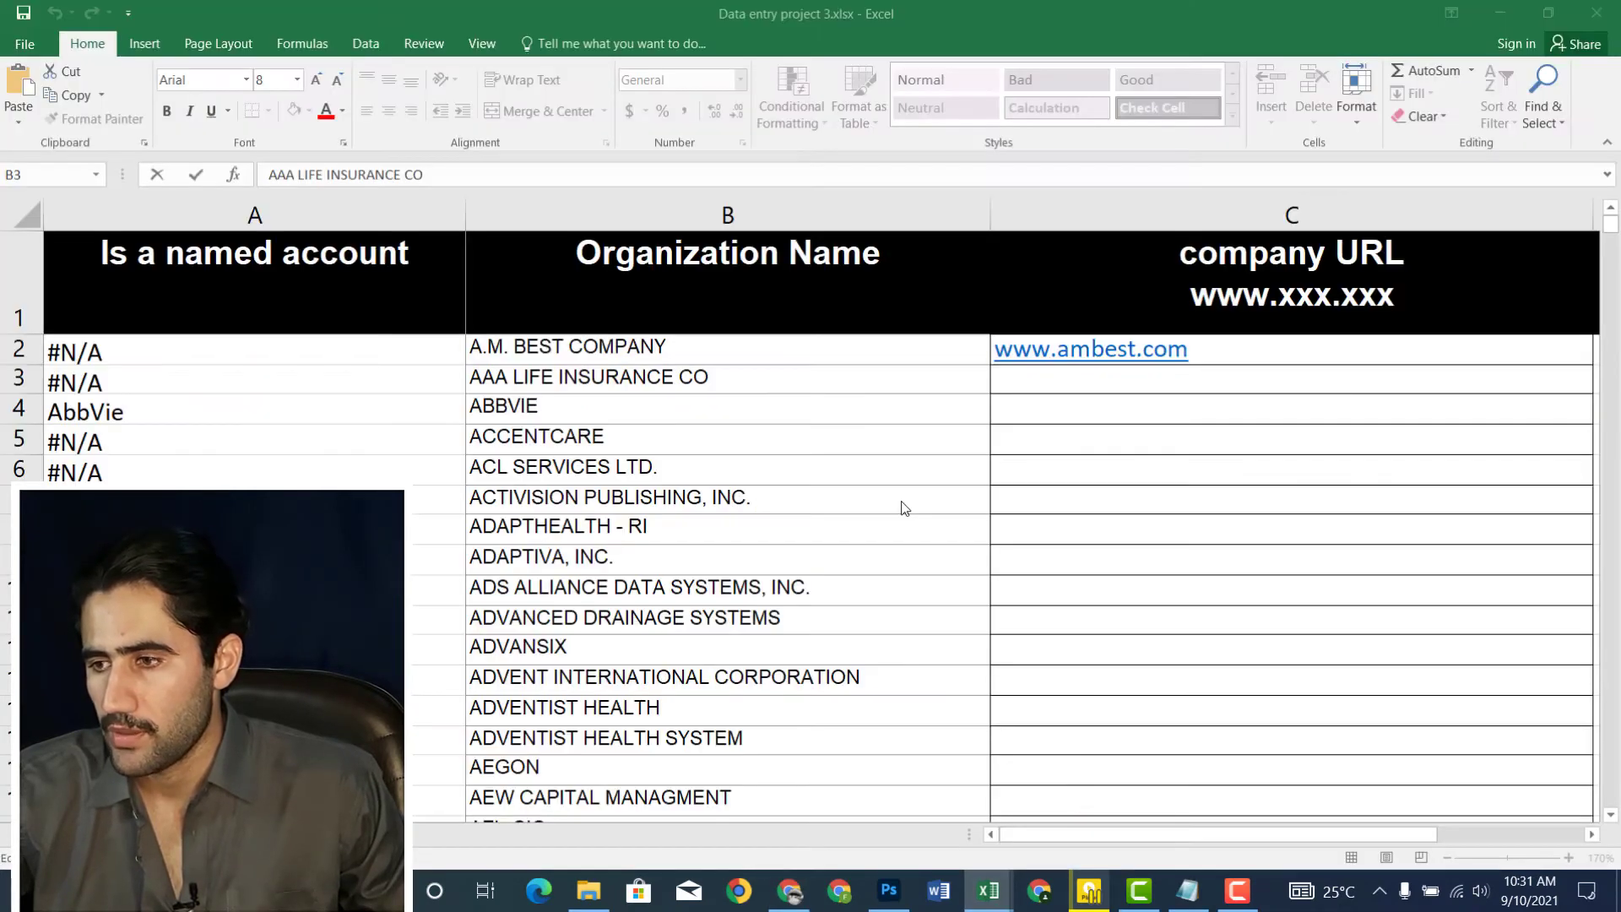
pyautogui.click(1015, 377)
pyautogui.rightClick(1016, 381)
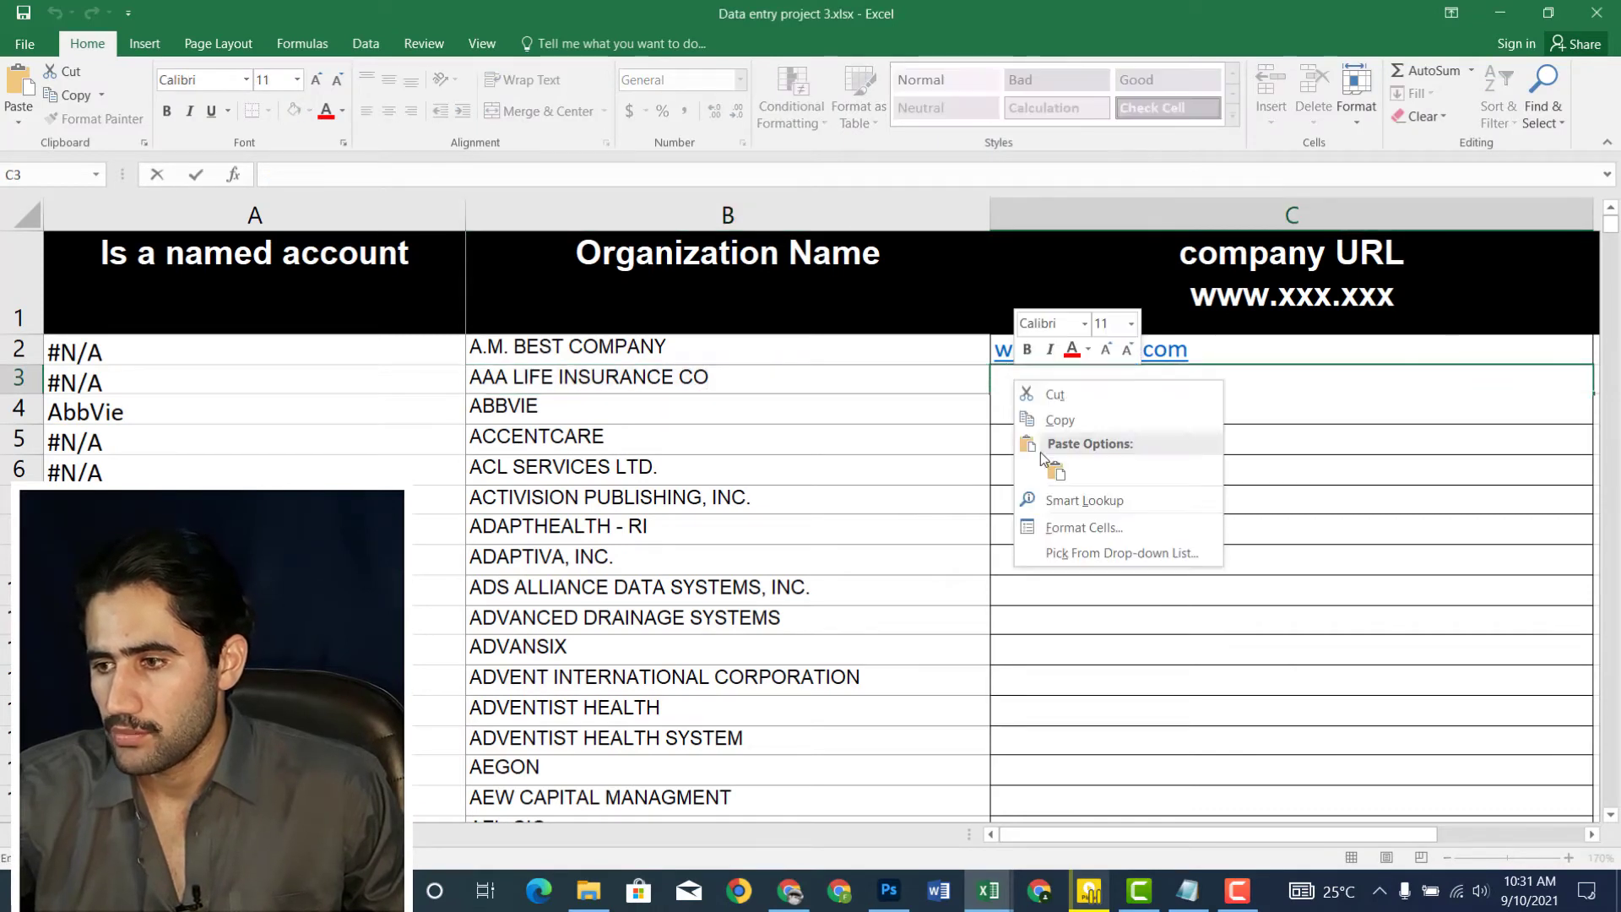
pyautogui.click(1055, 471)
pyautogui.click(1175, 521)
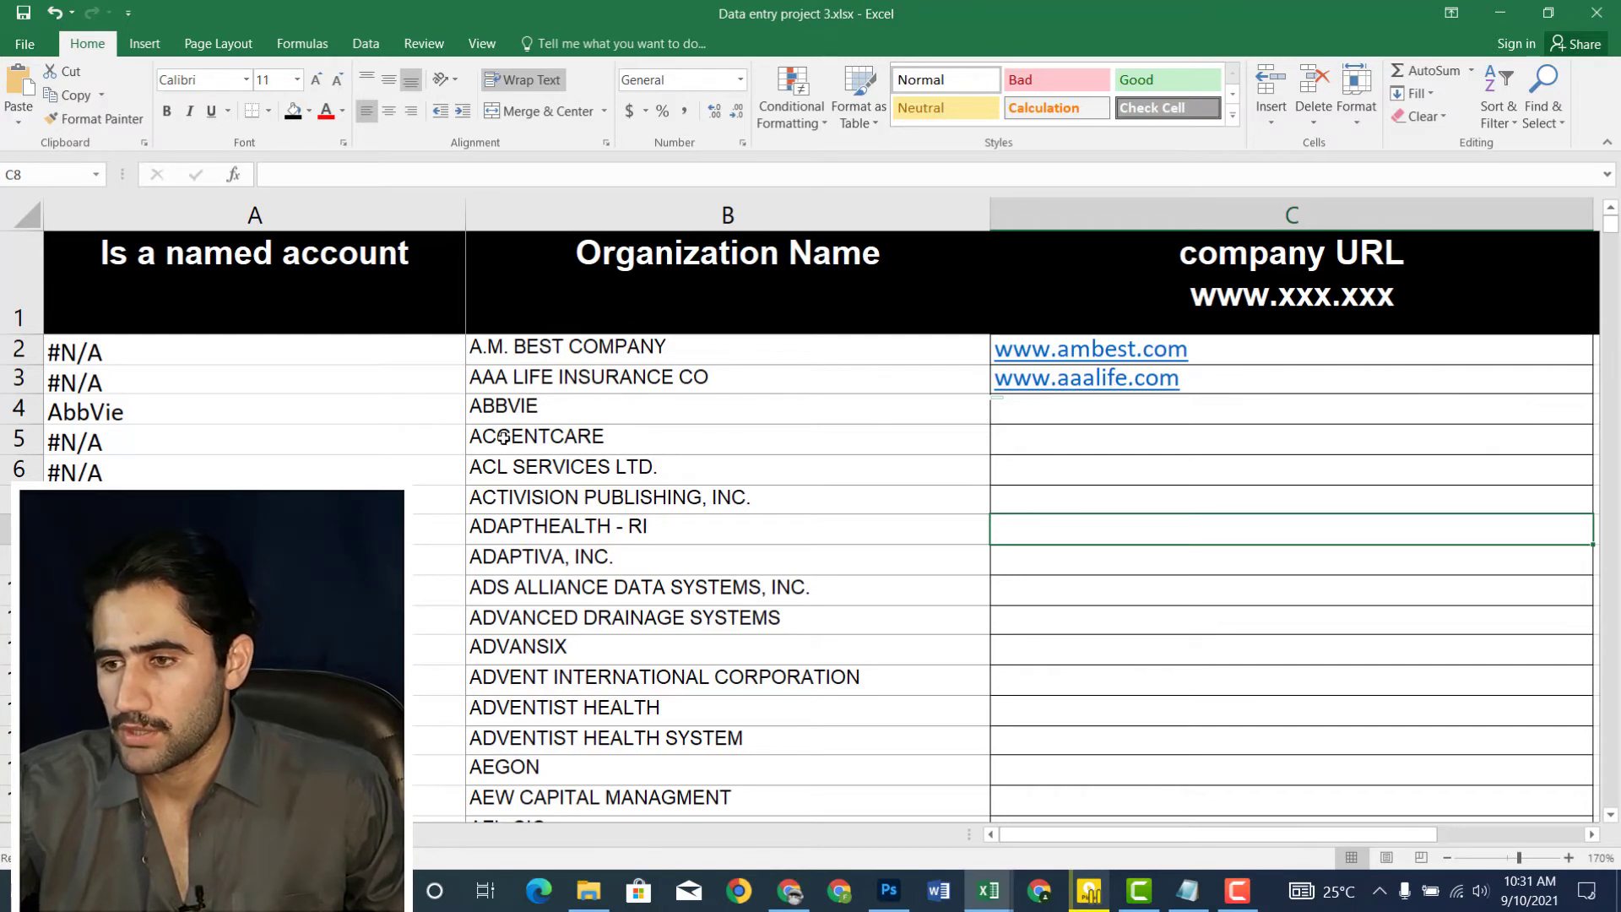
# - Copy the organization name ABBVIE from cell B4
pyautogui.click(550, 405)
pyautogui.doubleClick(538, 406)
pyautogui.moveTo(538, 406); pyautogui.dragTo(482, 410)
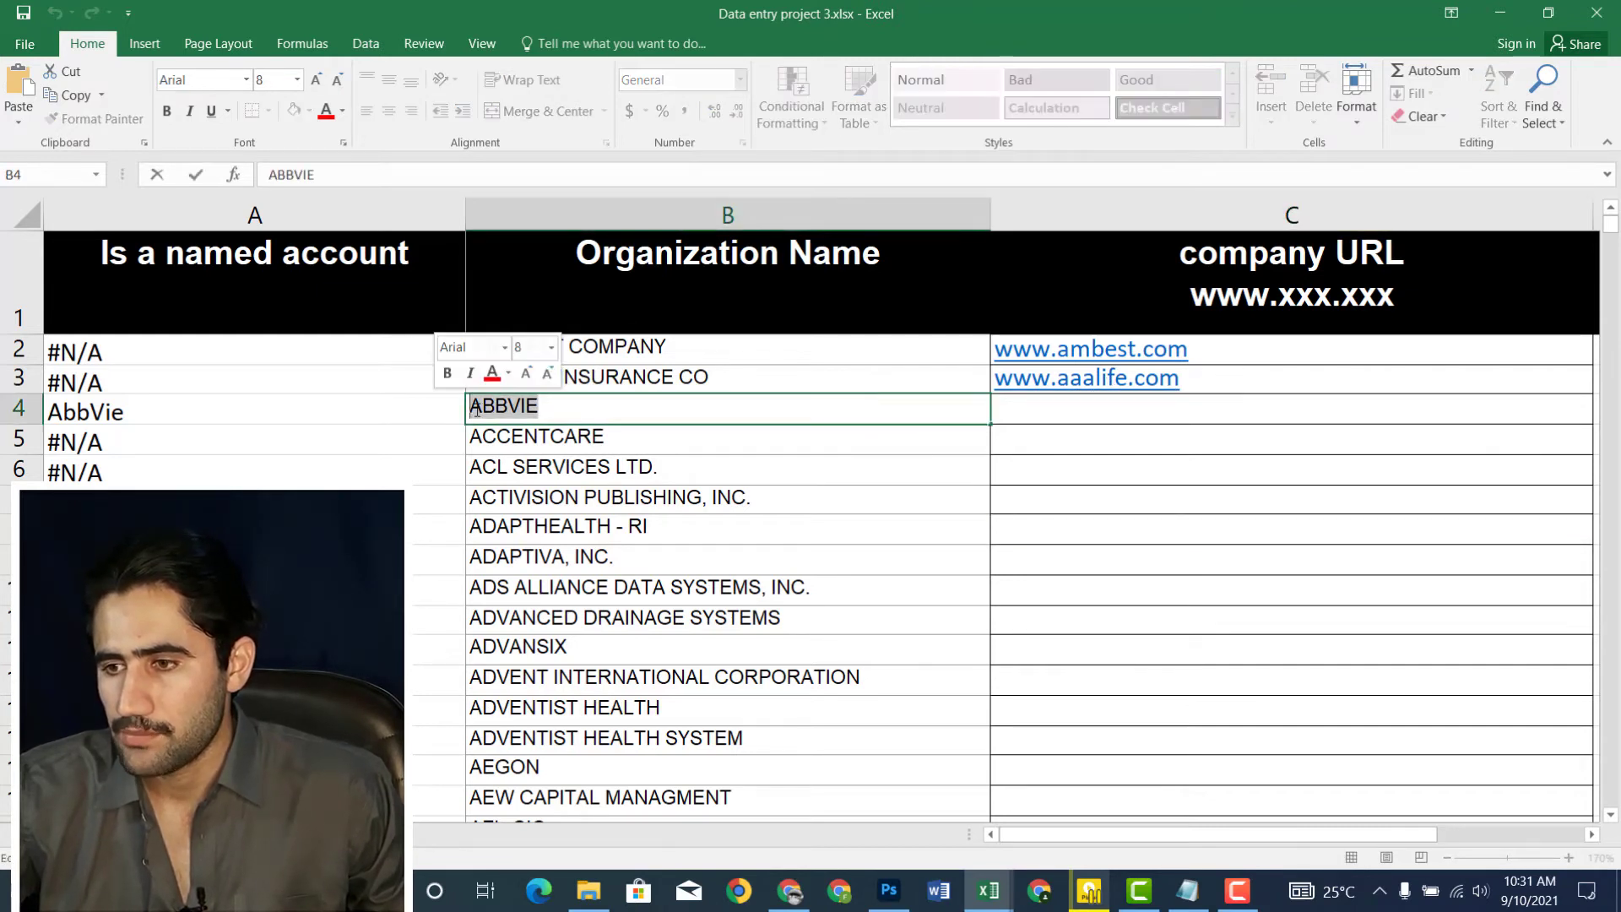
pyautogui.rightClick(482, 410)
pyautogui.click(524, 441)
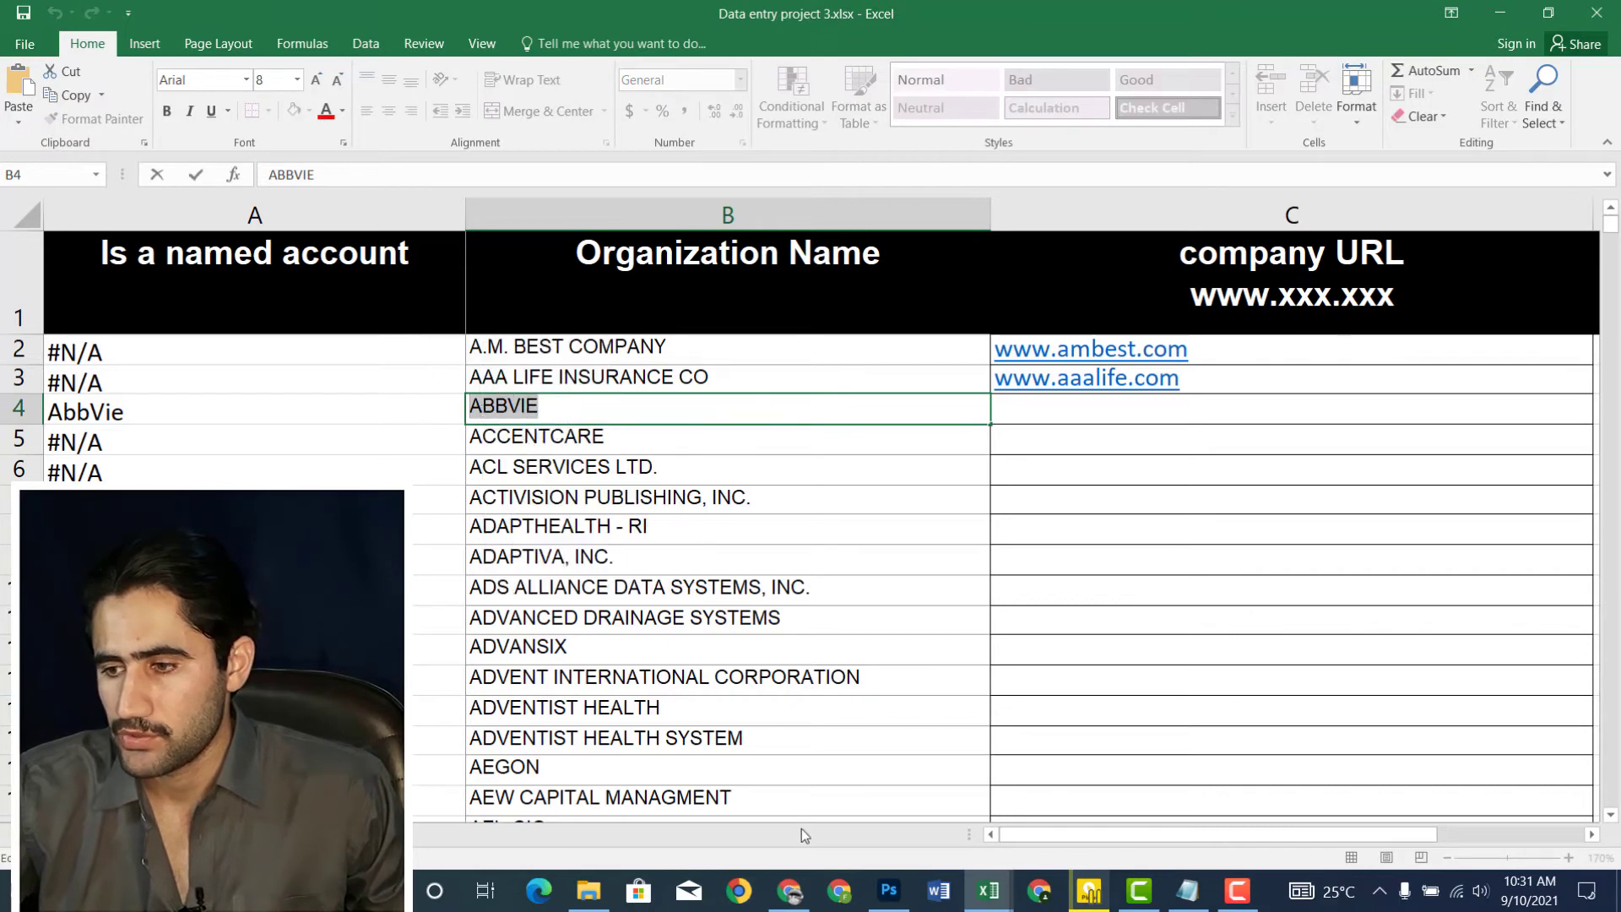
# - Switch to Chrome, search Google for ABBVIE in a new tab, and close the AAA Life tab
pyautogui.click(789, 891)
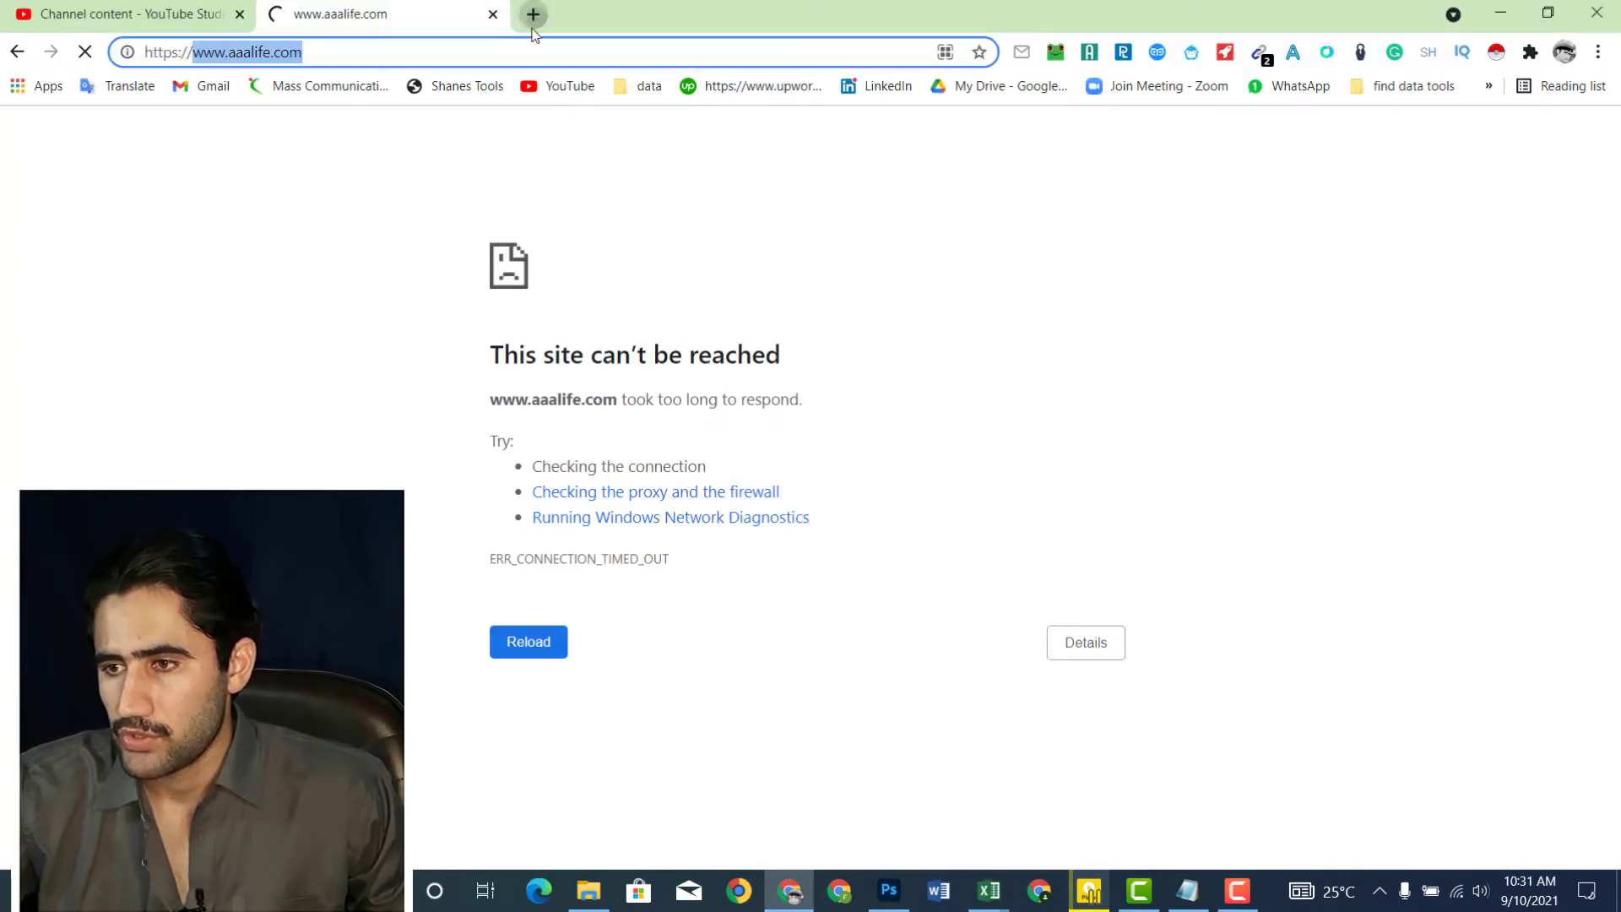
pyautogui.click(533, 14)
pyautogui.rightClick(534, 54)
pyautogui.click(595, 226)
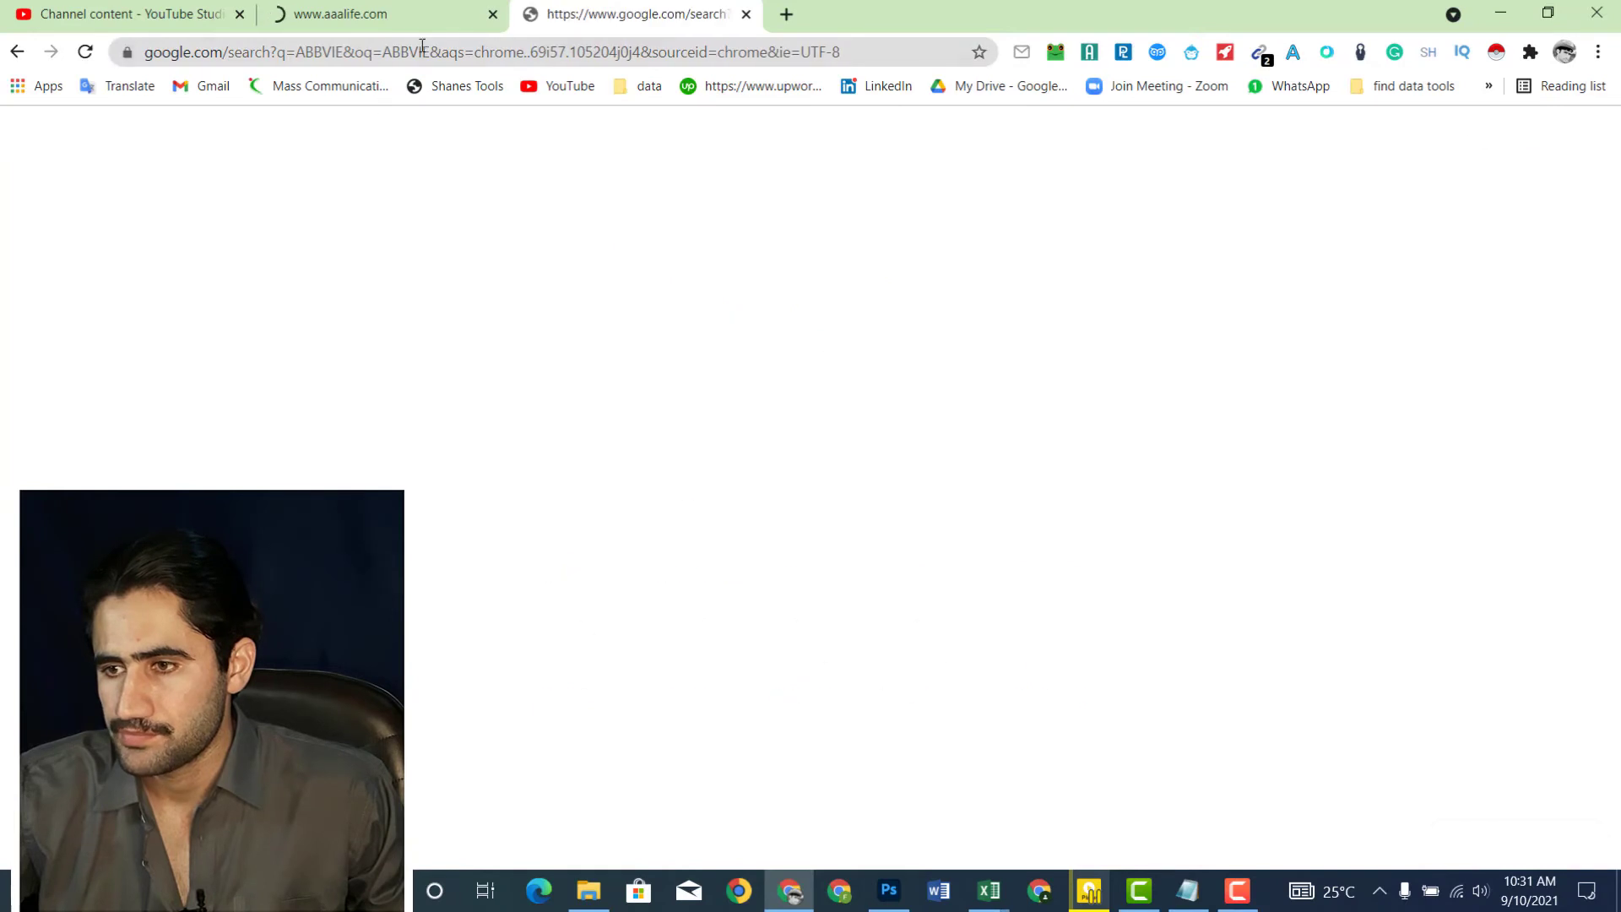
pyautogui.click(493, 14)
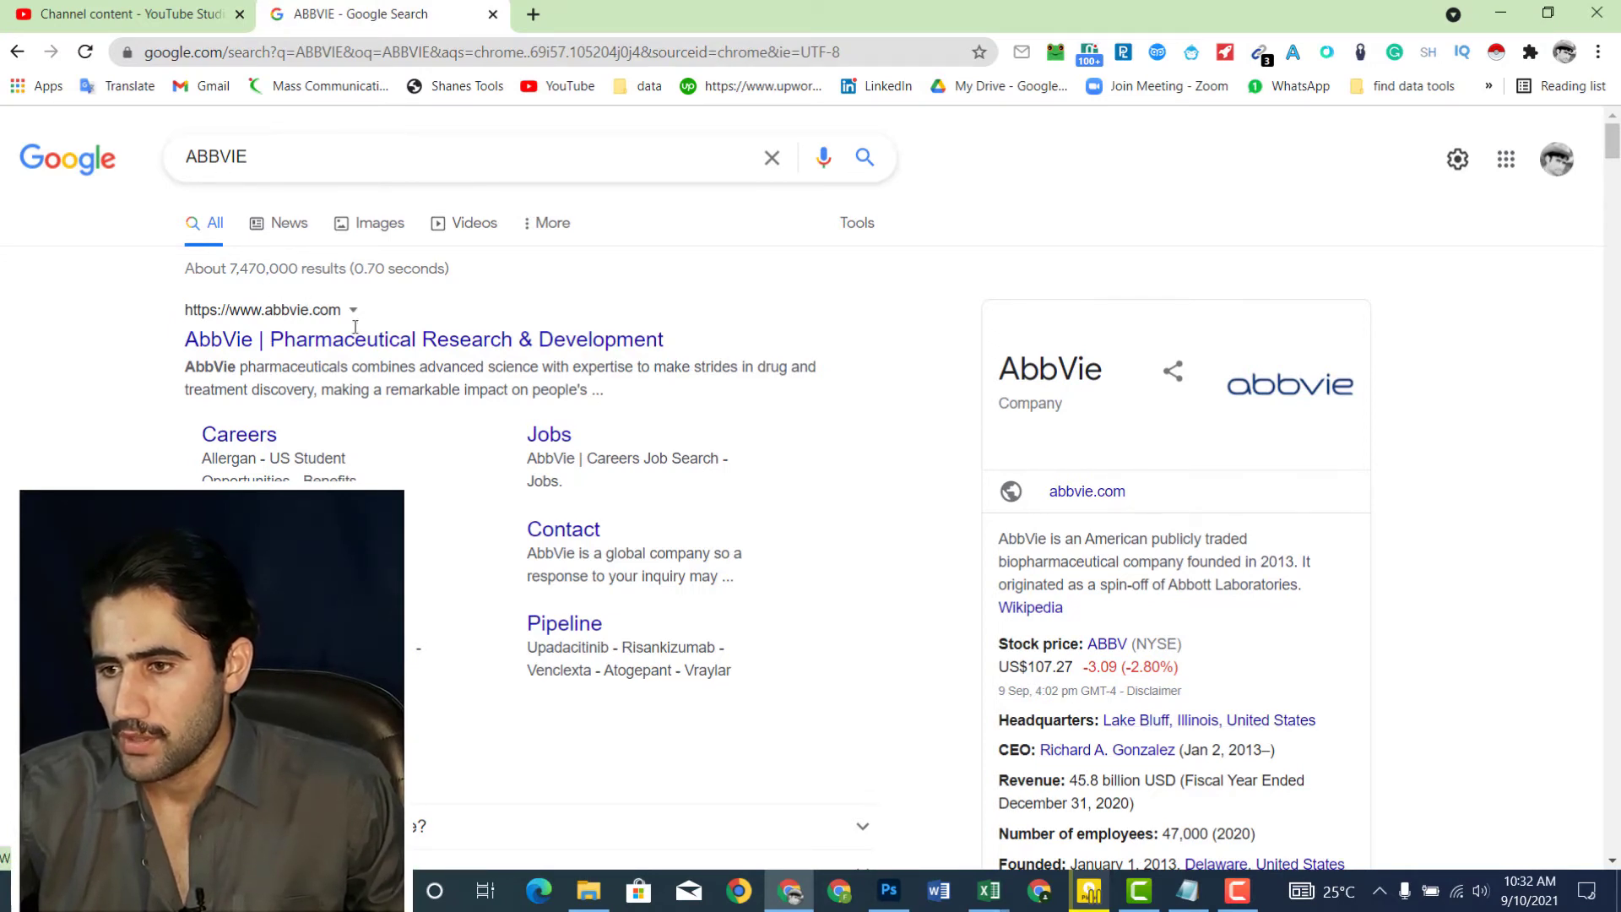
pyautogui.moveTo(355, 326); pyautogui.dragTo(309, 309)
pyautogui.click(406, 312)
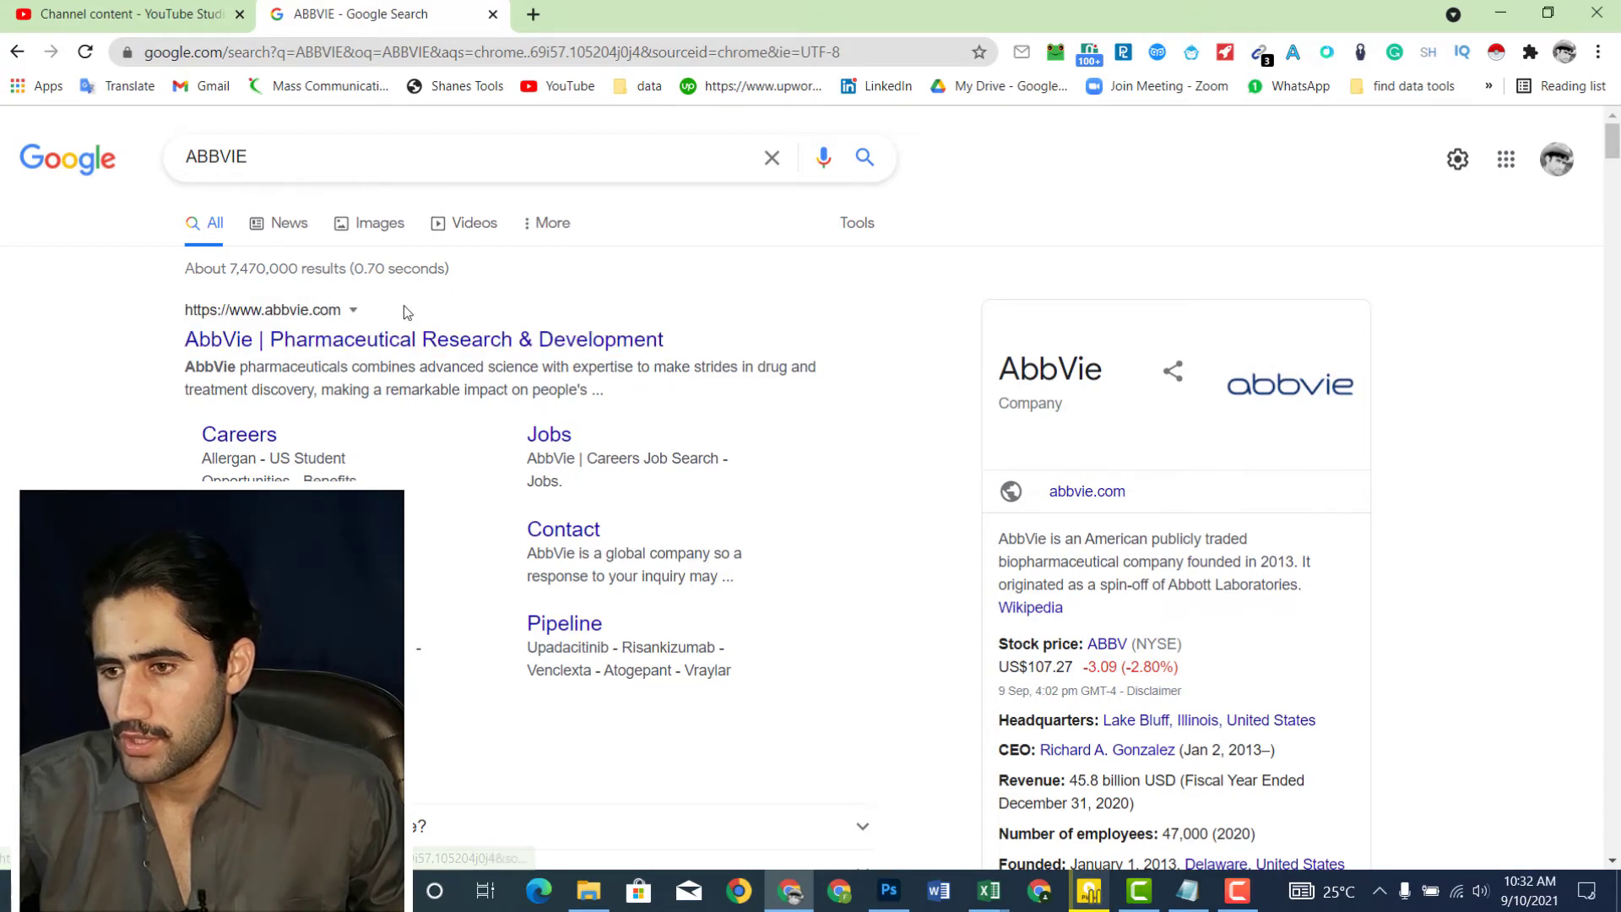
pyautogui.moveTo(181, 314); pyautogui.dragTo(550, 298)
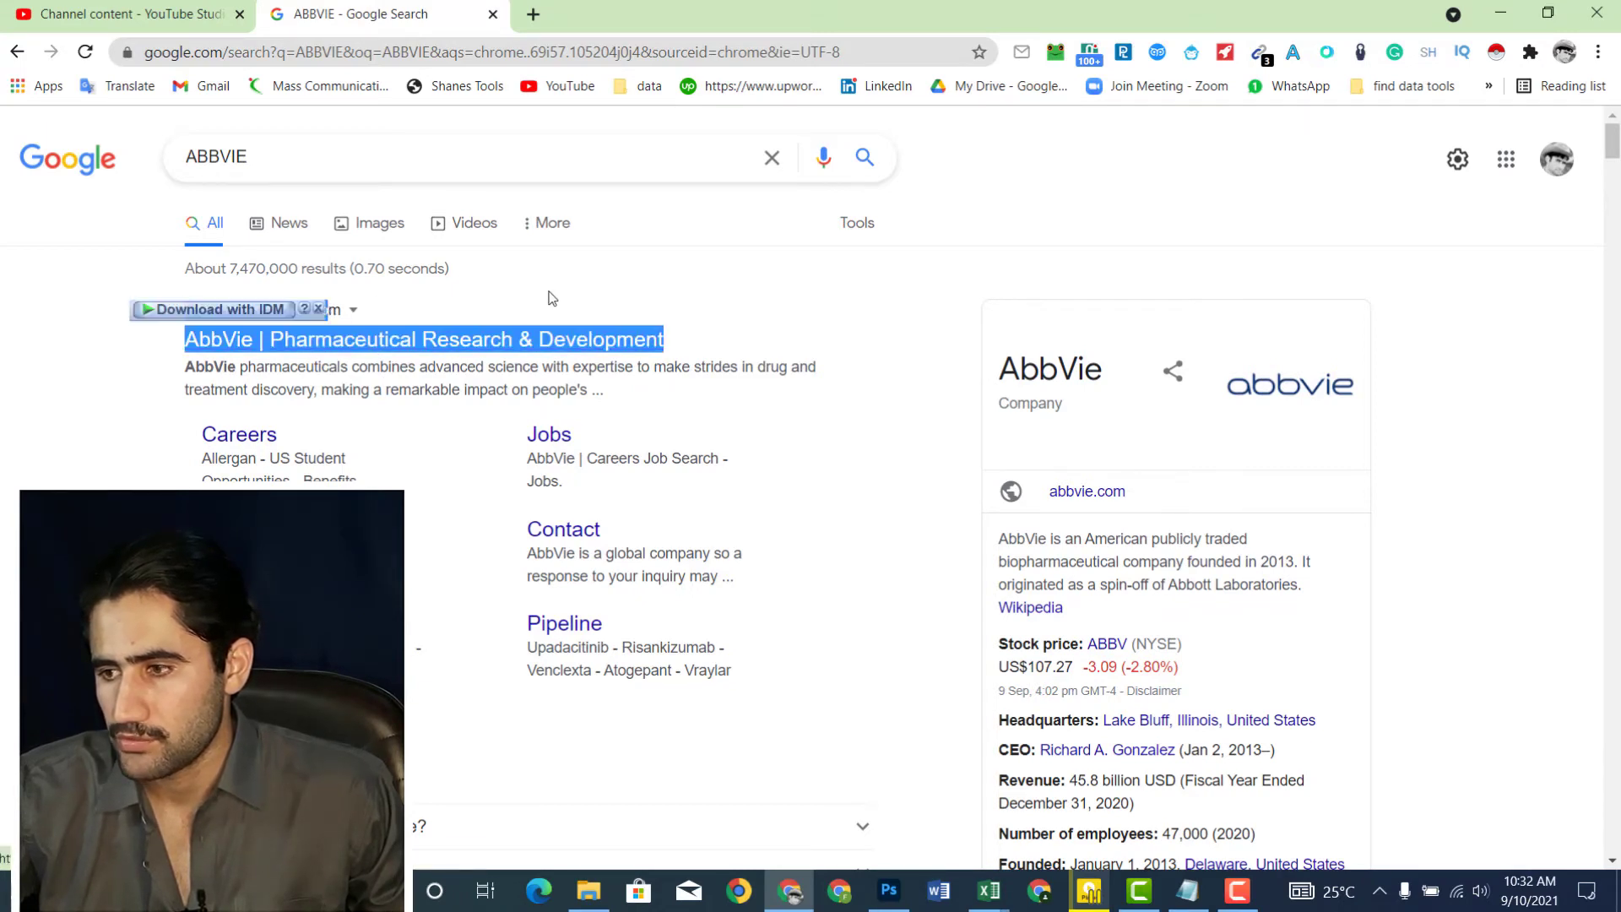
pyautogui.click(552, 298)
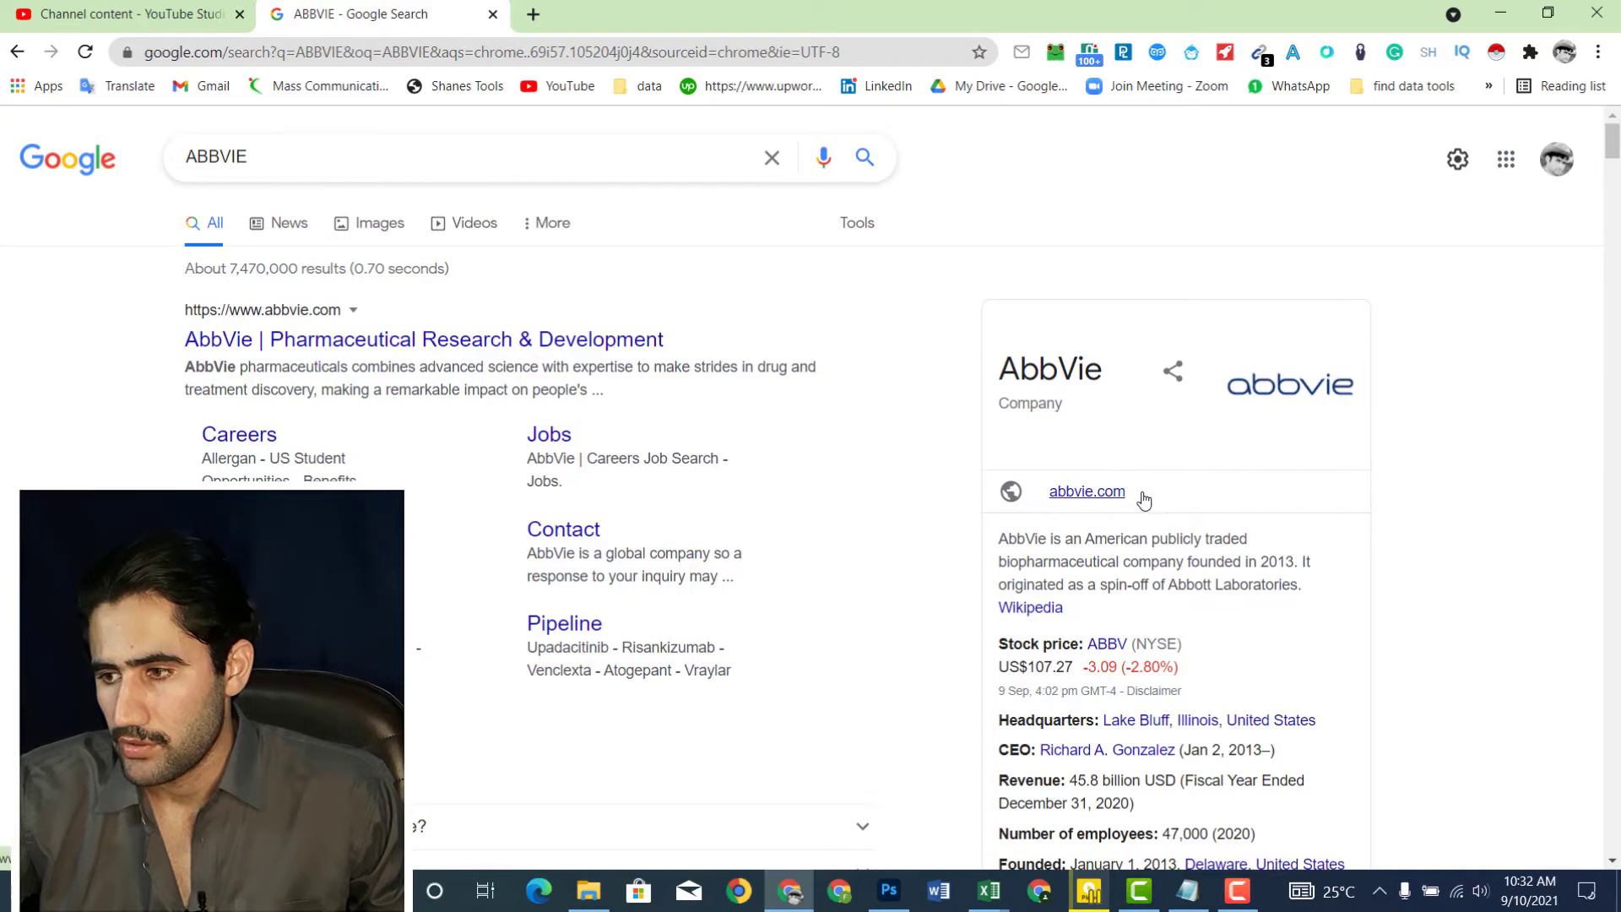
pyautogui.click(1081, 494)
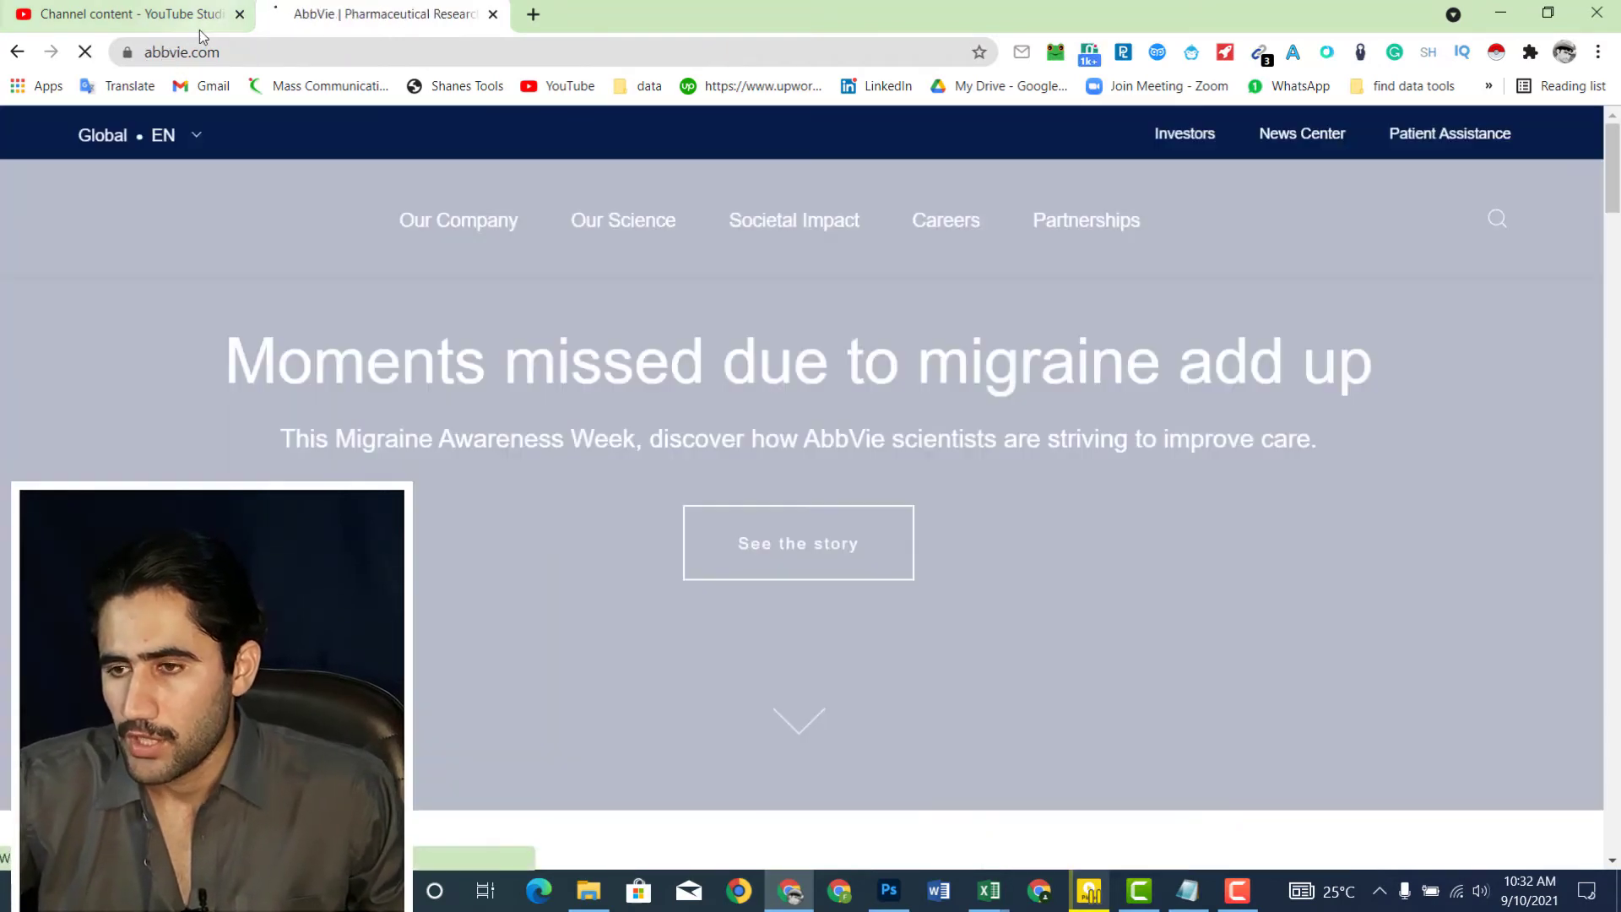
pyautogui.click(280, 52)
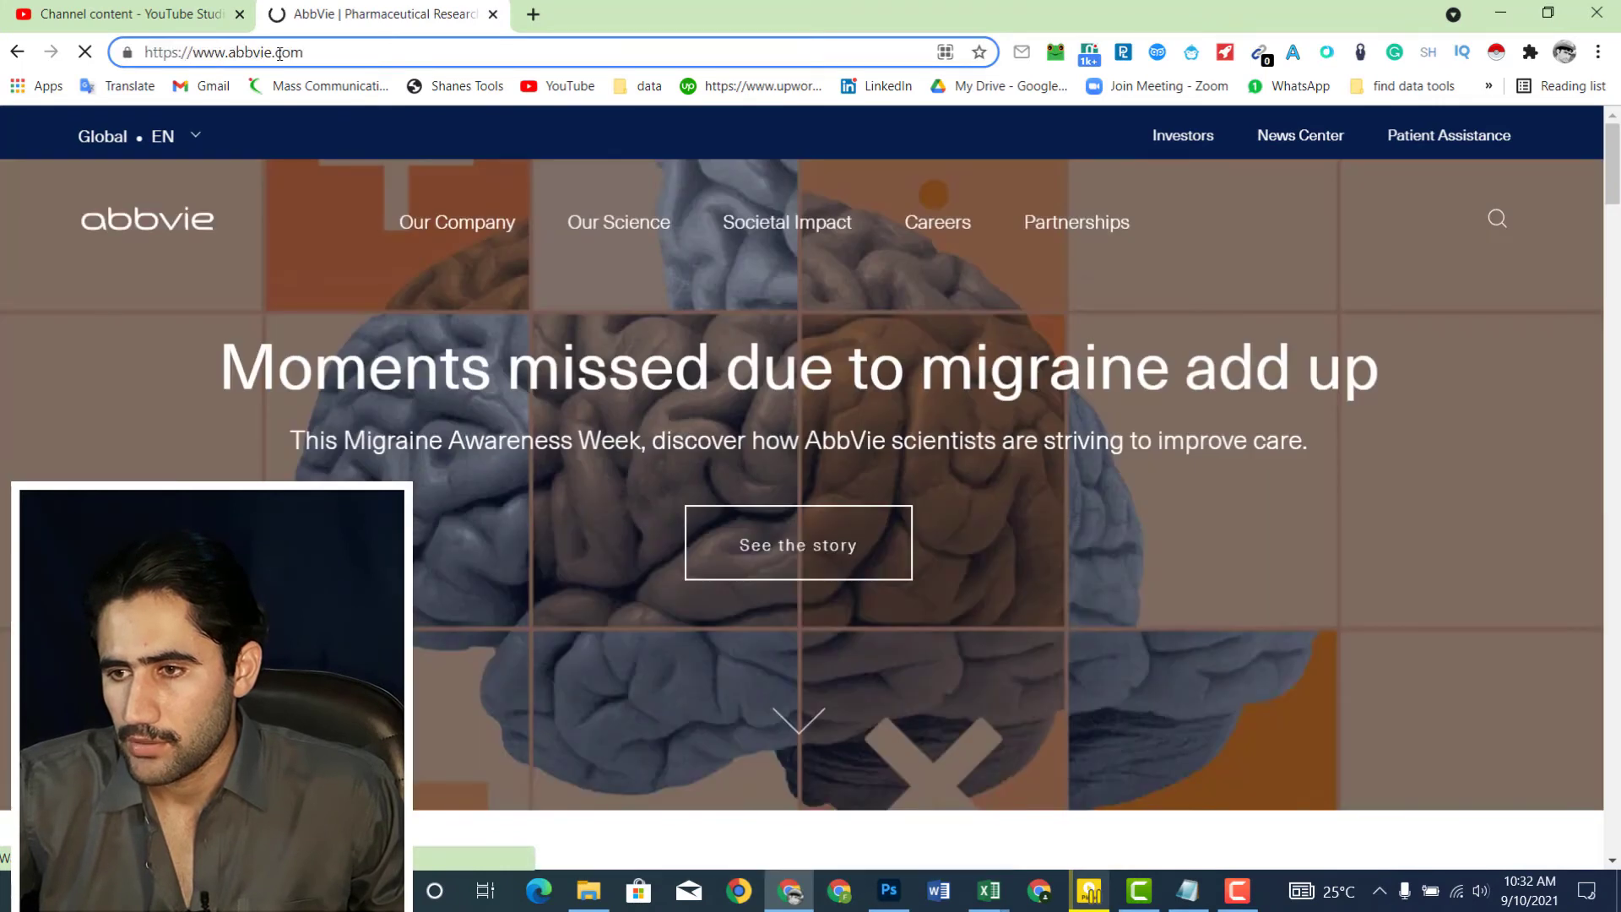
pyautogui.moveTo(292, 53); pyautogui.dragTo(201, 57)
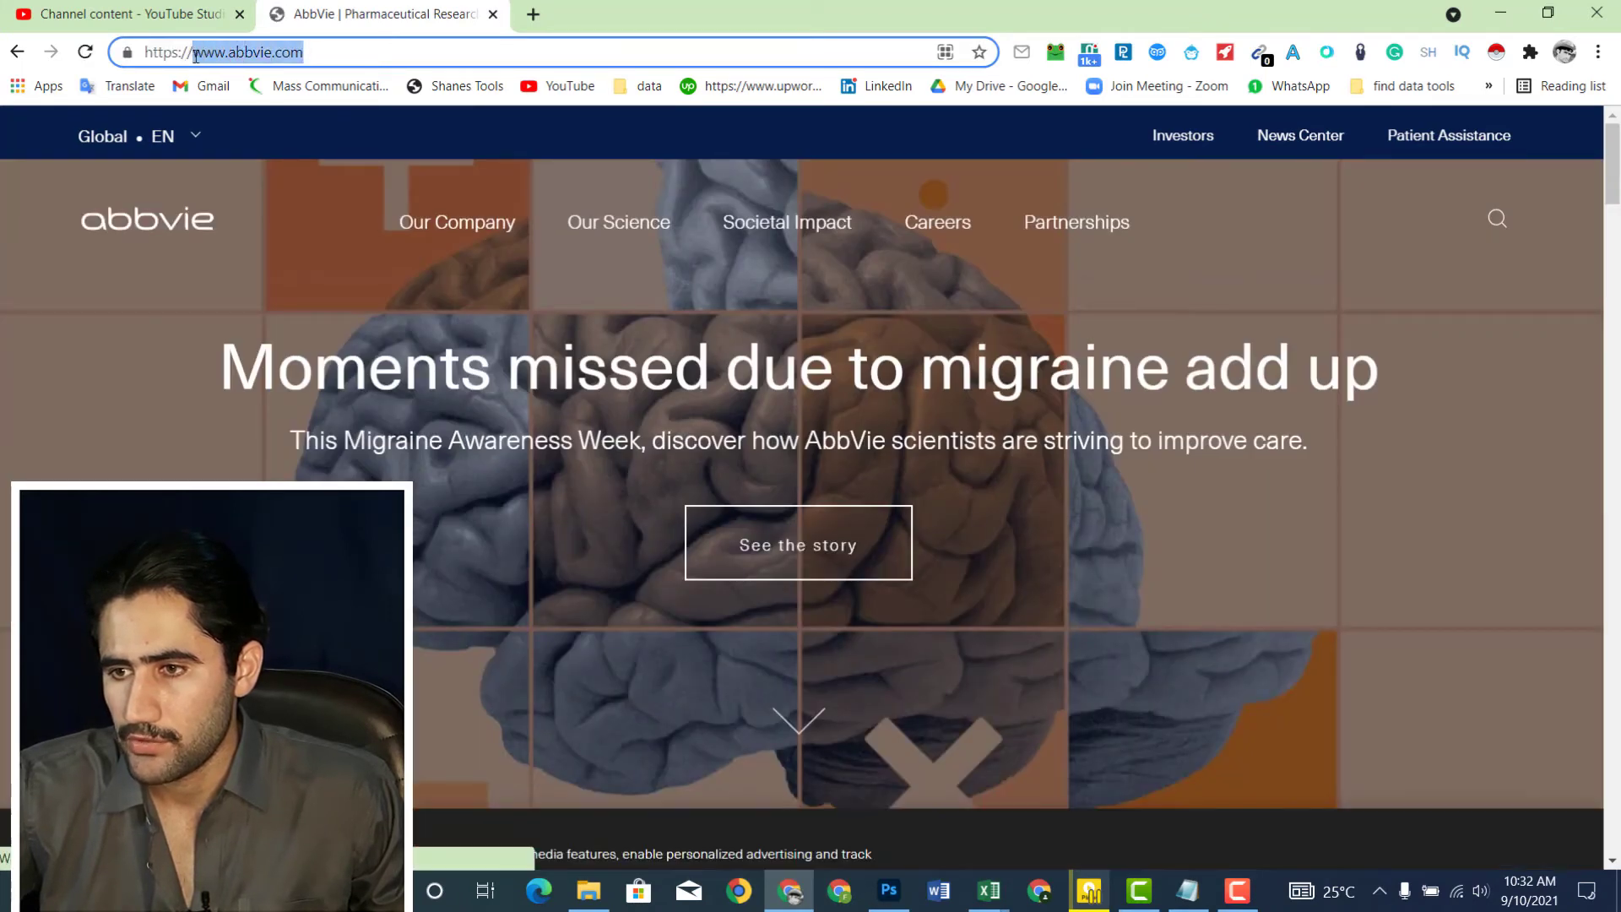
pyautogui.rightClick(201, 58)
pyautogui.click(250, 166)
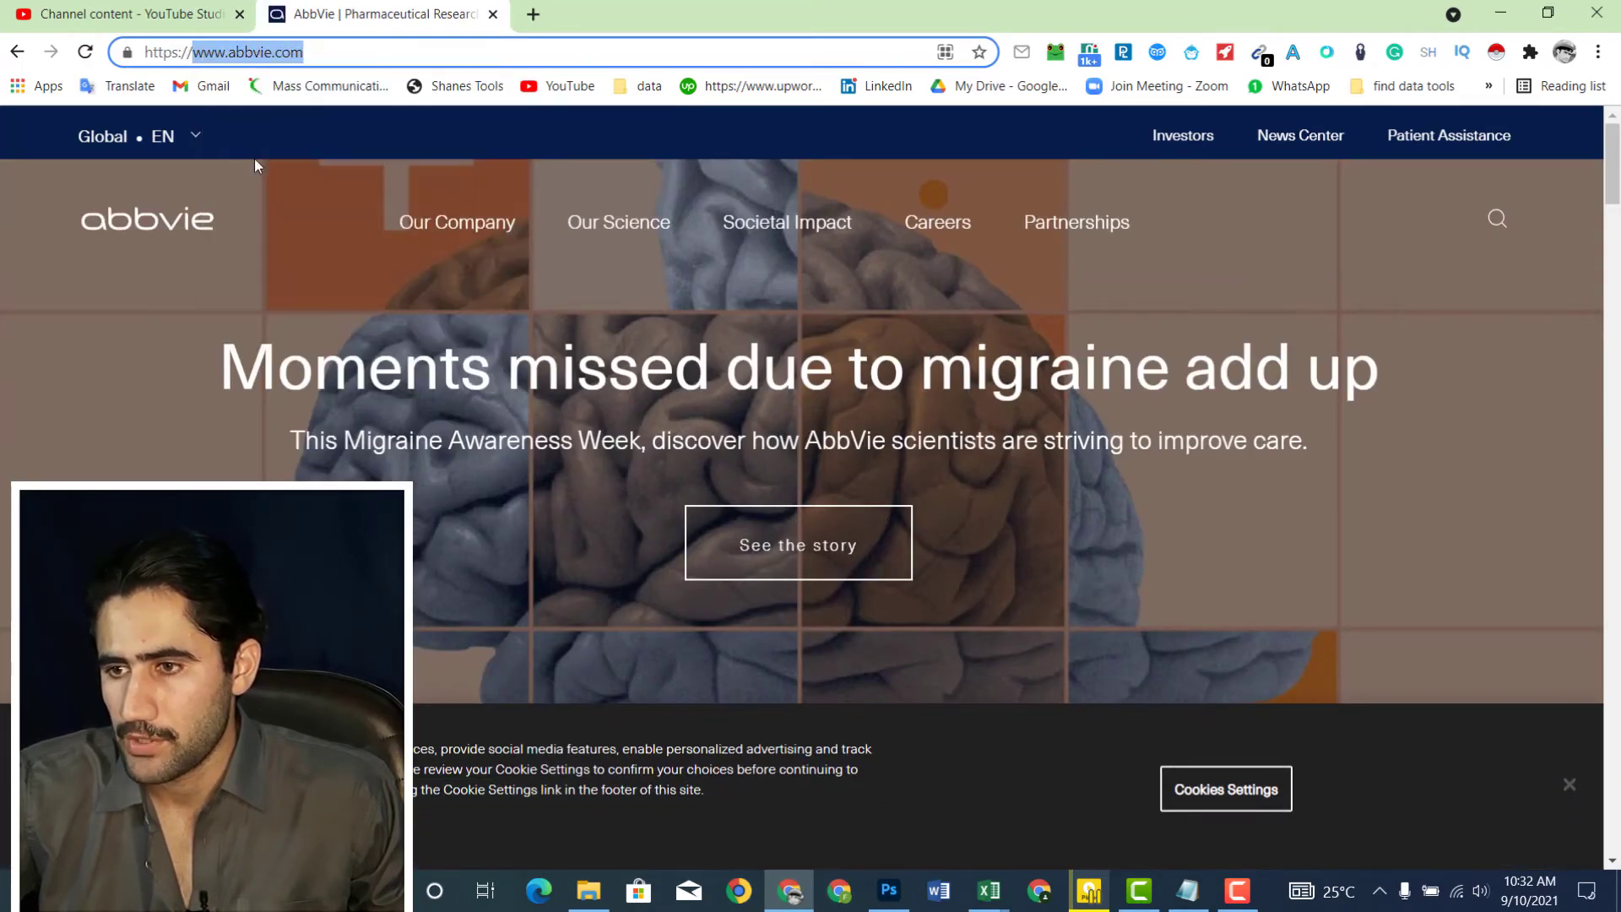
pyautogui.moveTo(988, 891)
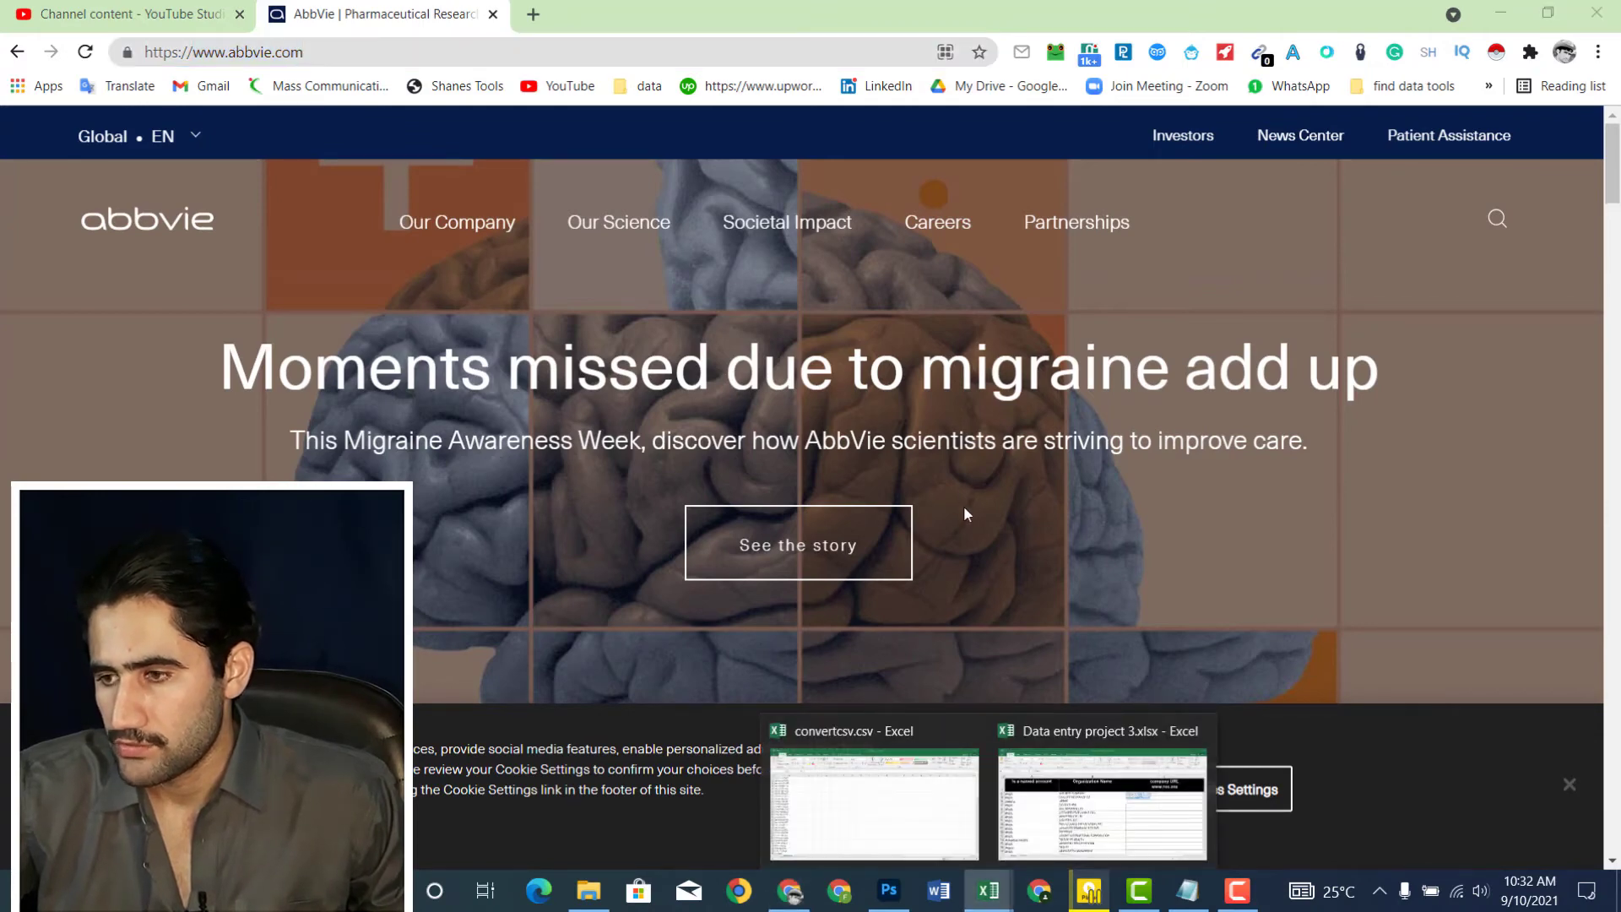
pyautogui.click(1081, 773)
pyautogui.click(1031, 406)
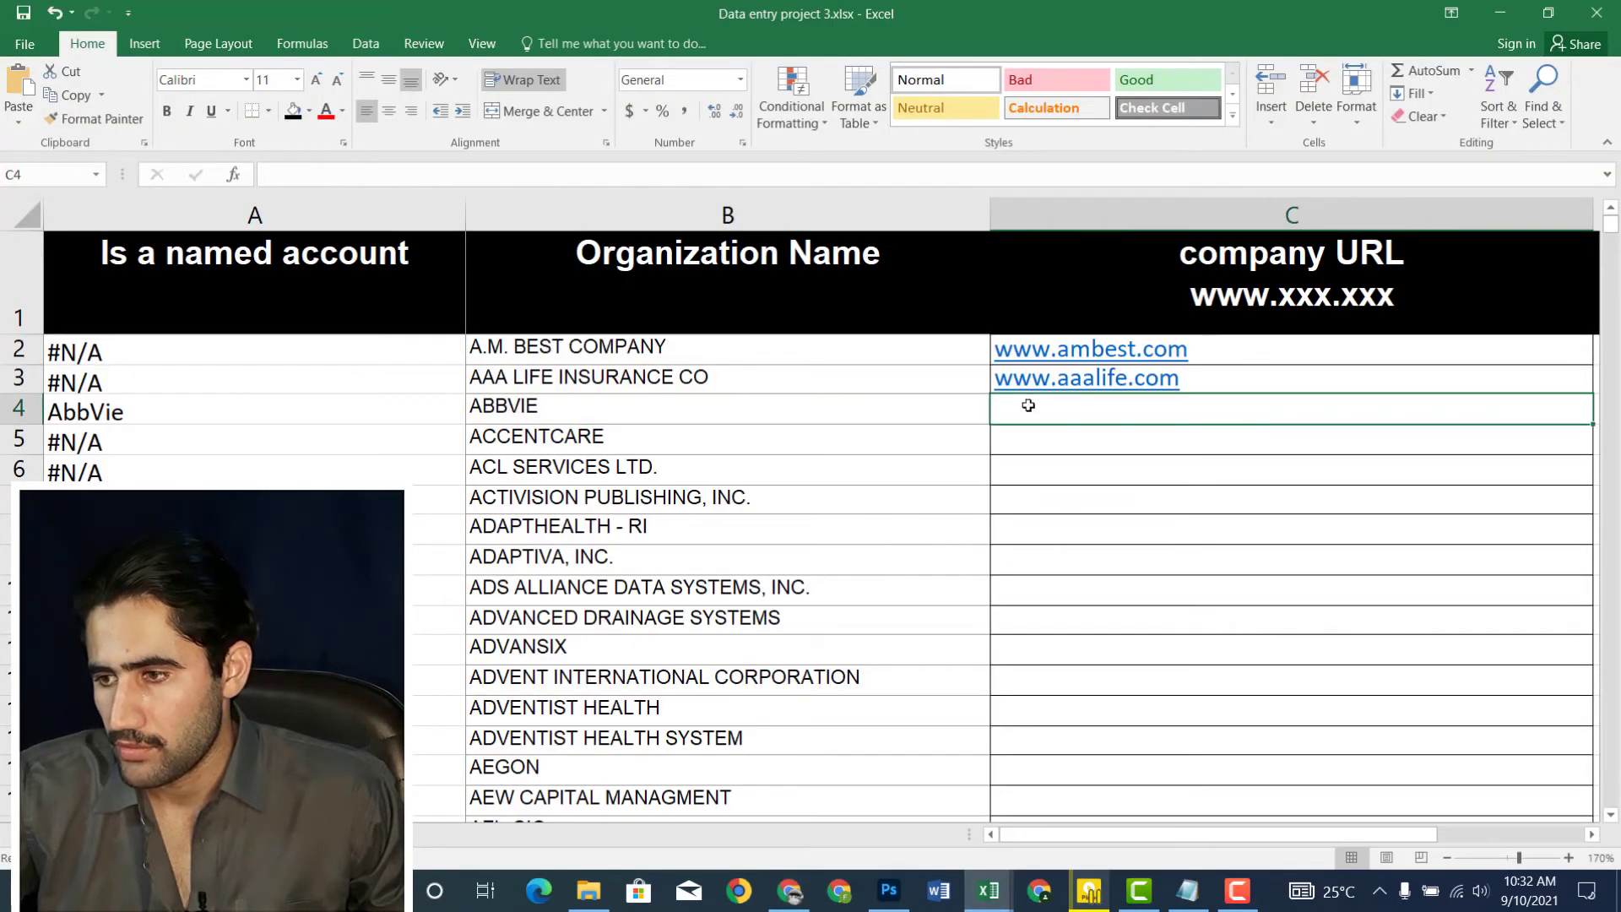
pyautogui.rightClick(1031, 405)
pyautogui.click(1070, 499)
pyautogui.click(1137, 558)
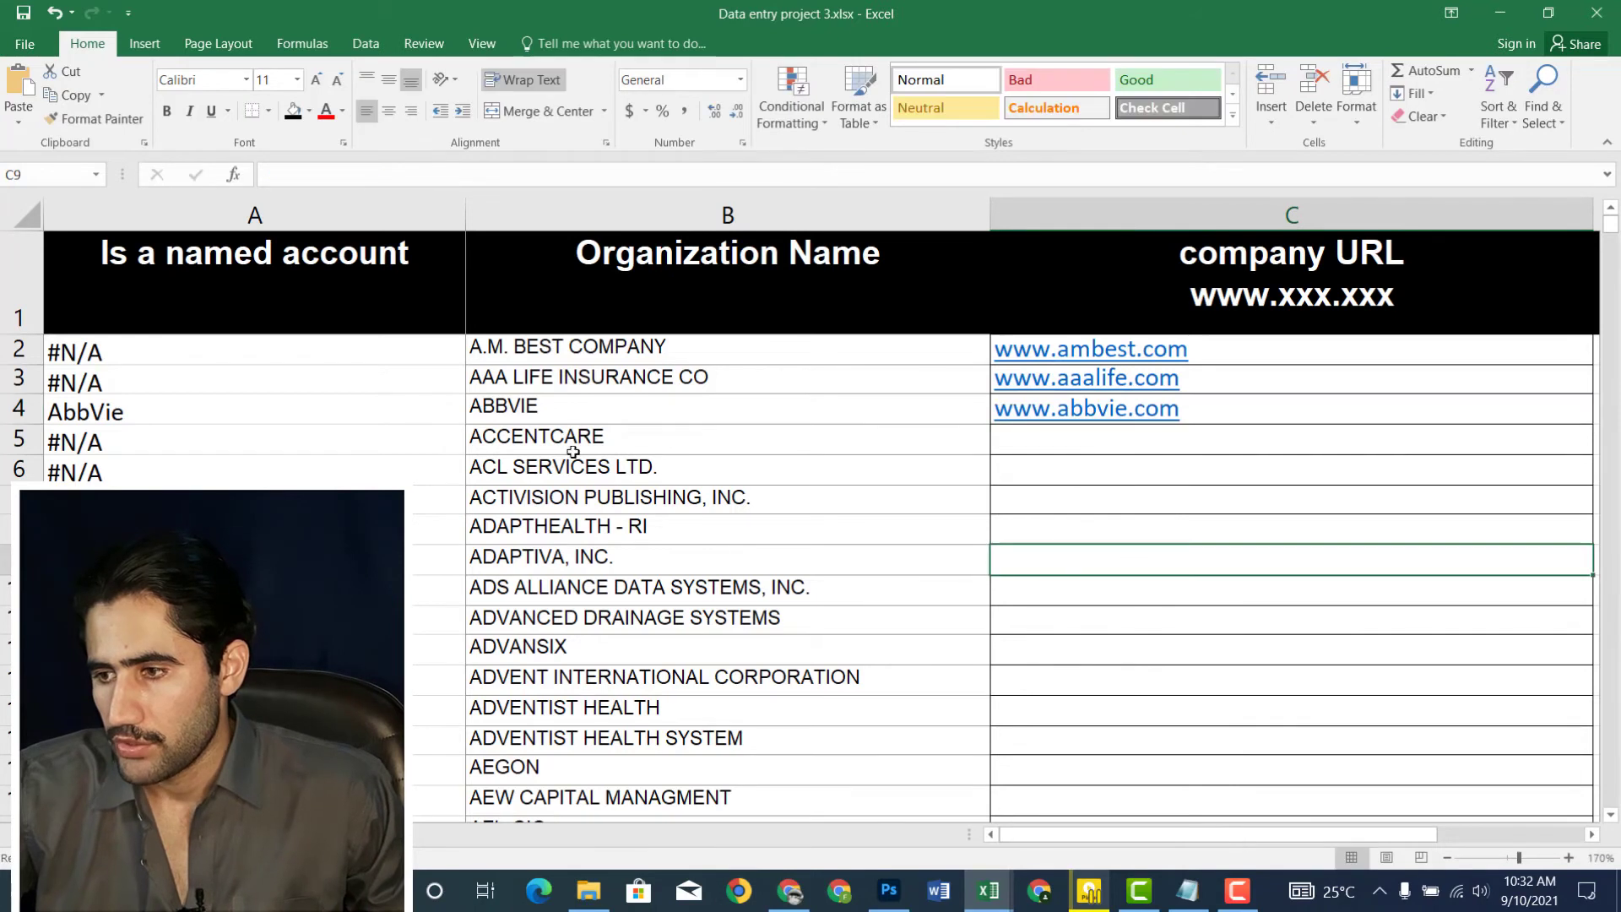
# - Copy the organization name ACCENTCARE from cell B5
pyautogui.click(669, 445)
pyautogui.doubleClick(488, 452)
pyautogui.doubleClick(466, 445)
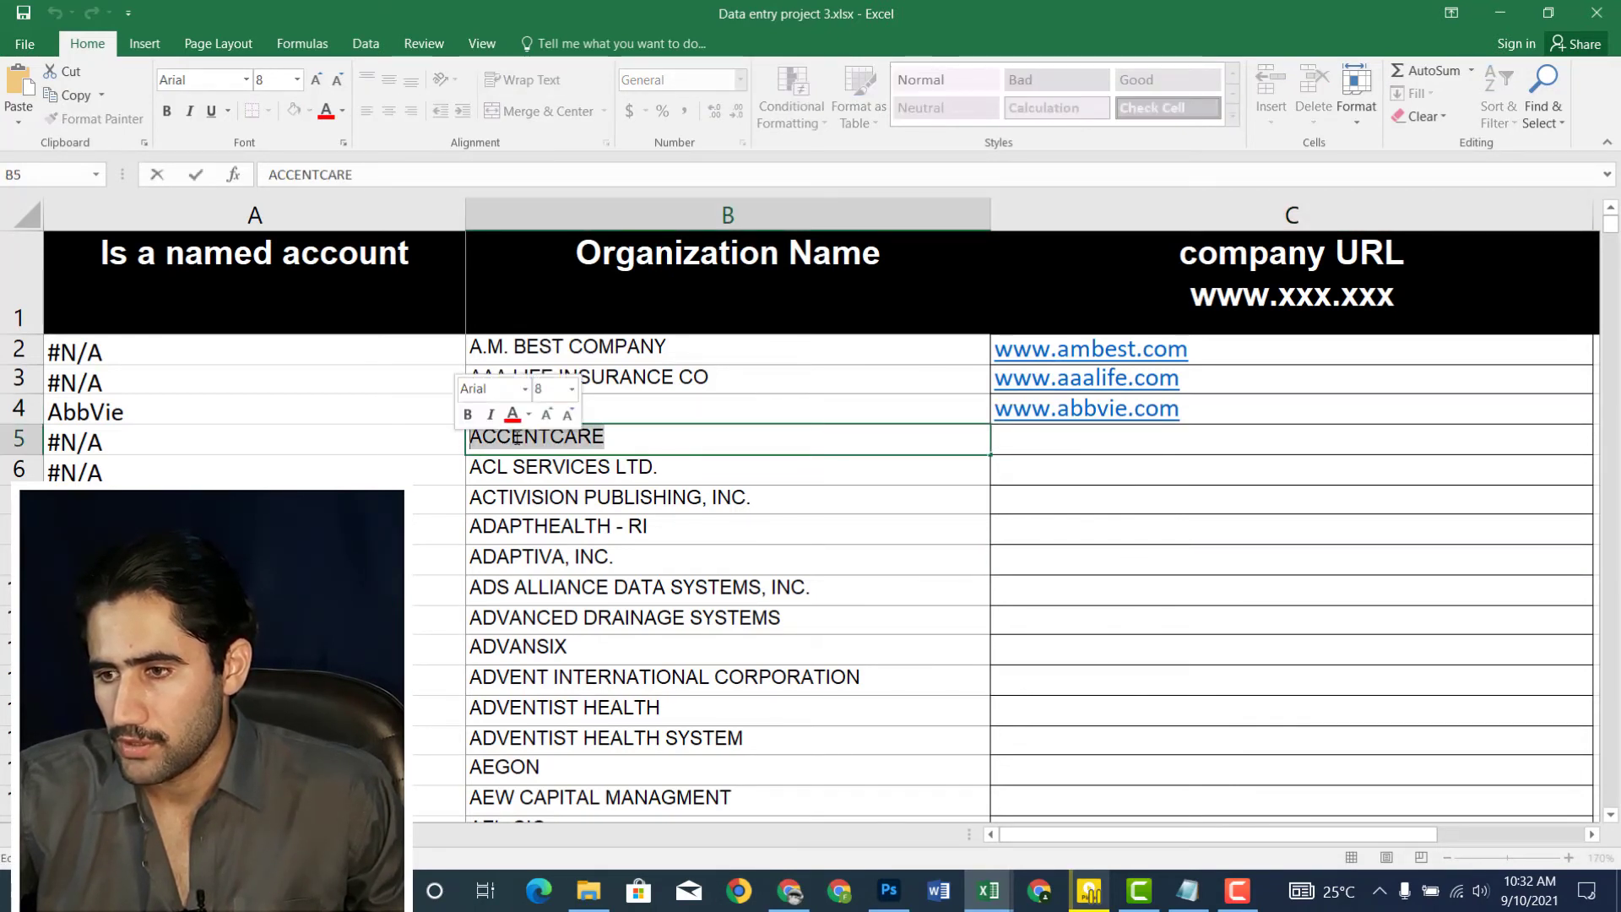
pyautogui.rightClick(519, 438)
pyautogui.click(535, 466)
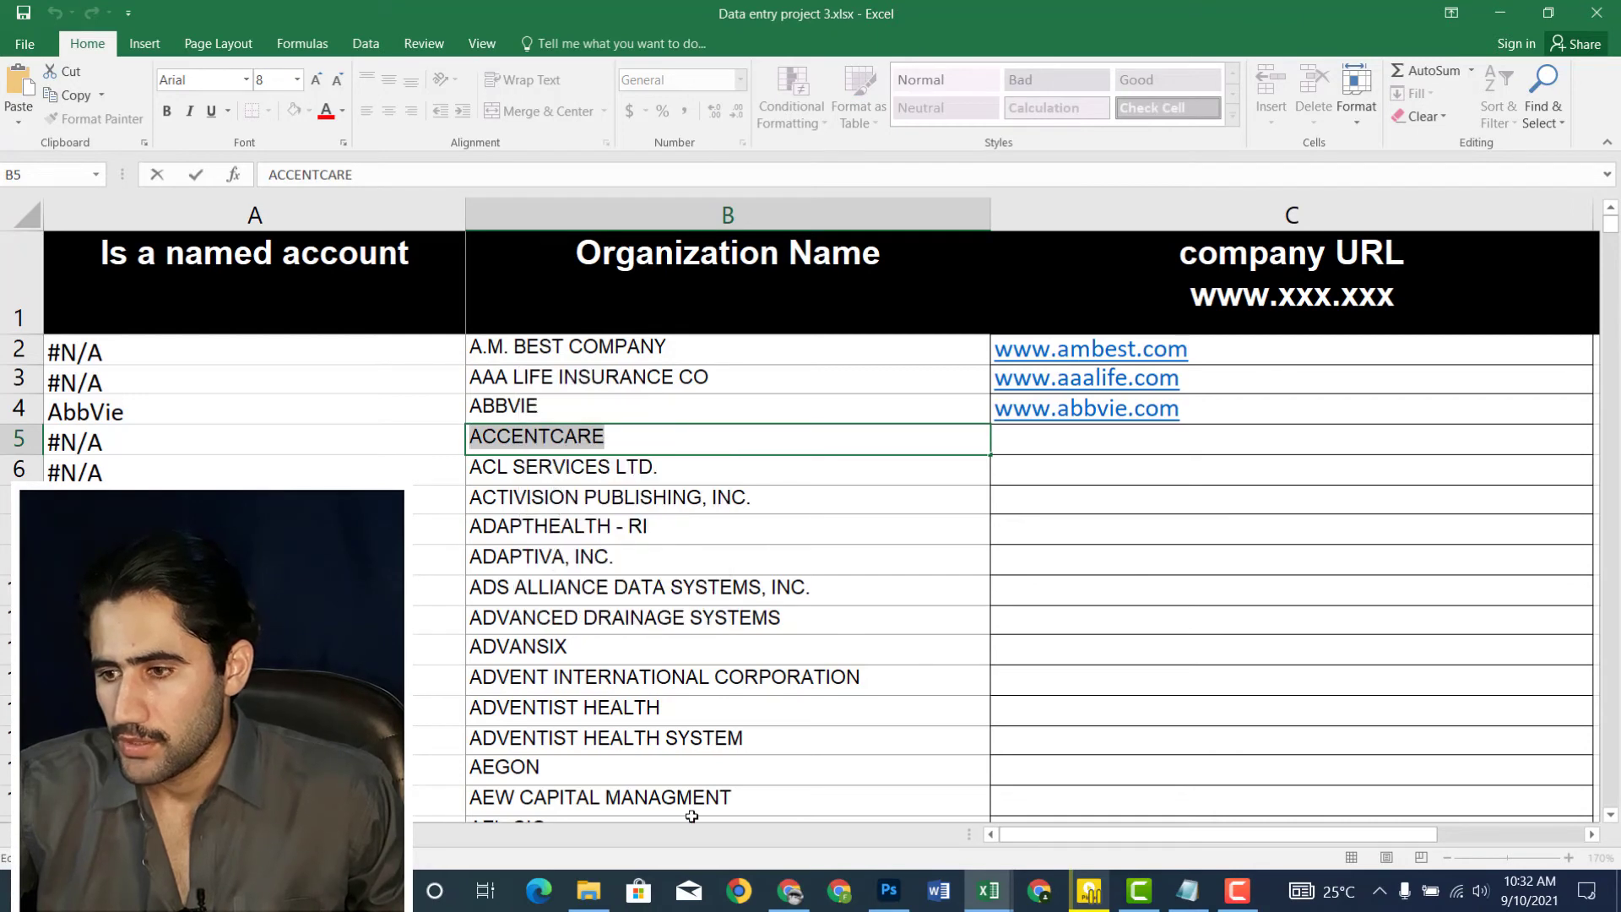
# - Switch to Chrome and search Google for ACCENTCARE in a new browser tab
pyautogui.click(789, 891)
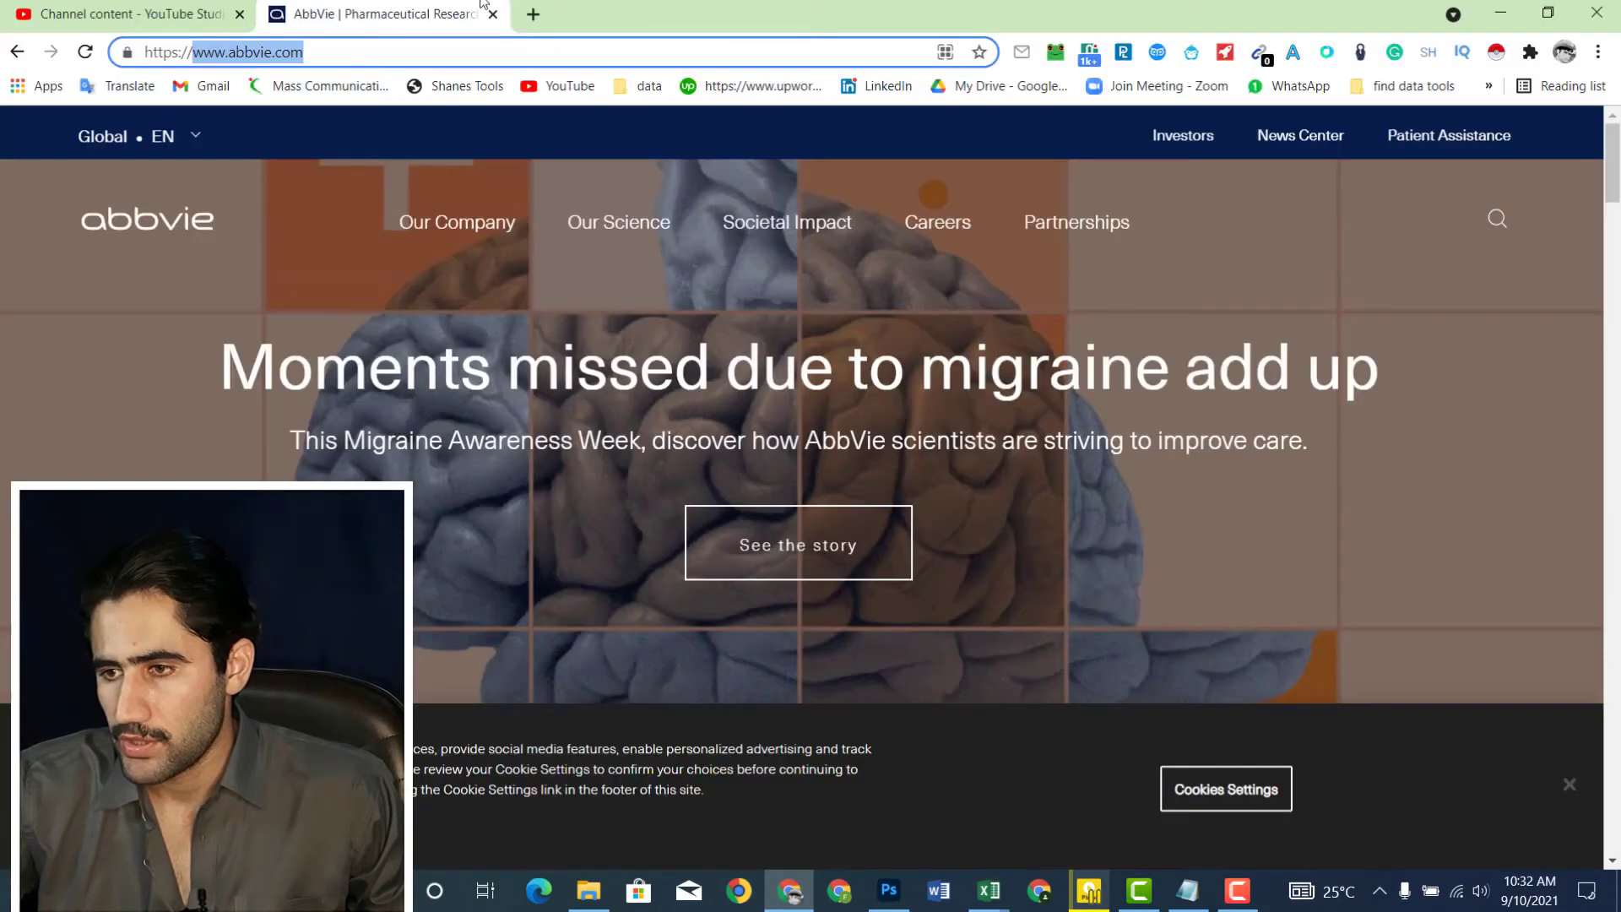
pyautogui.click(539, 16)
pyautogui.rightClick(496, 51)
pyautogui.click(561, 213)
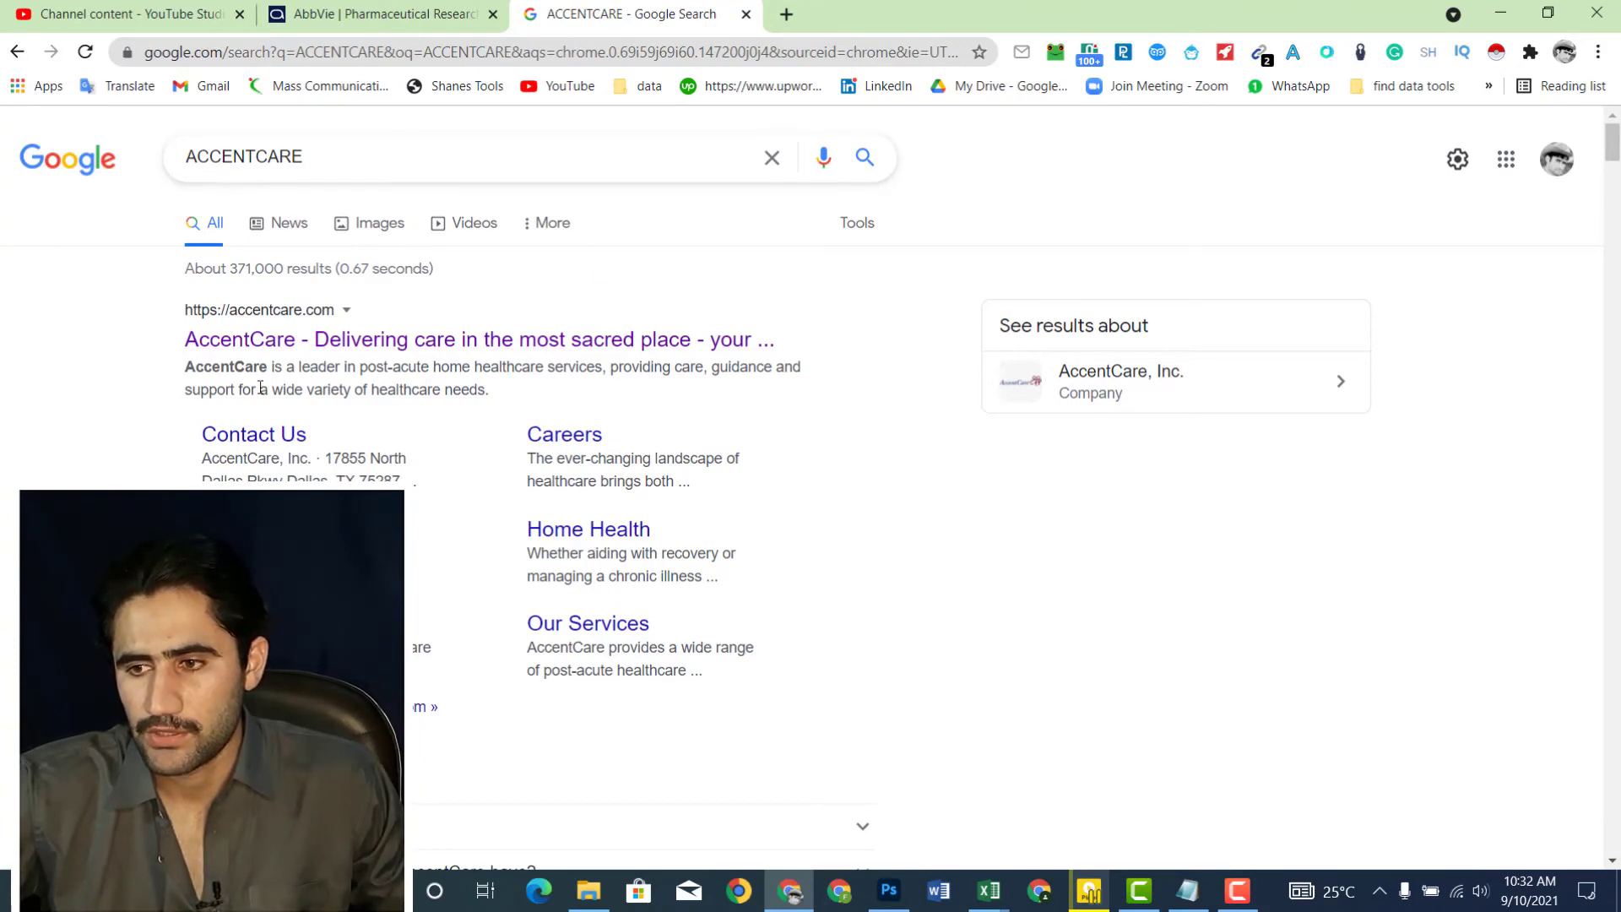
# - Open the AccentCare website from the search results and copy only the accentcare.com part of its address
pyautogui.click(263, 336)
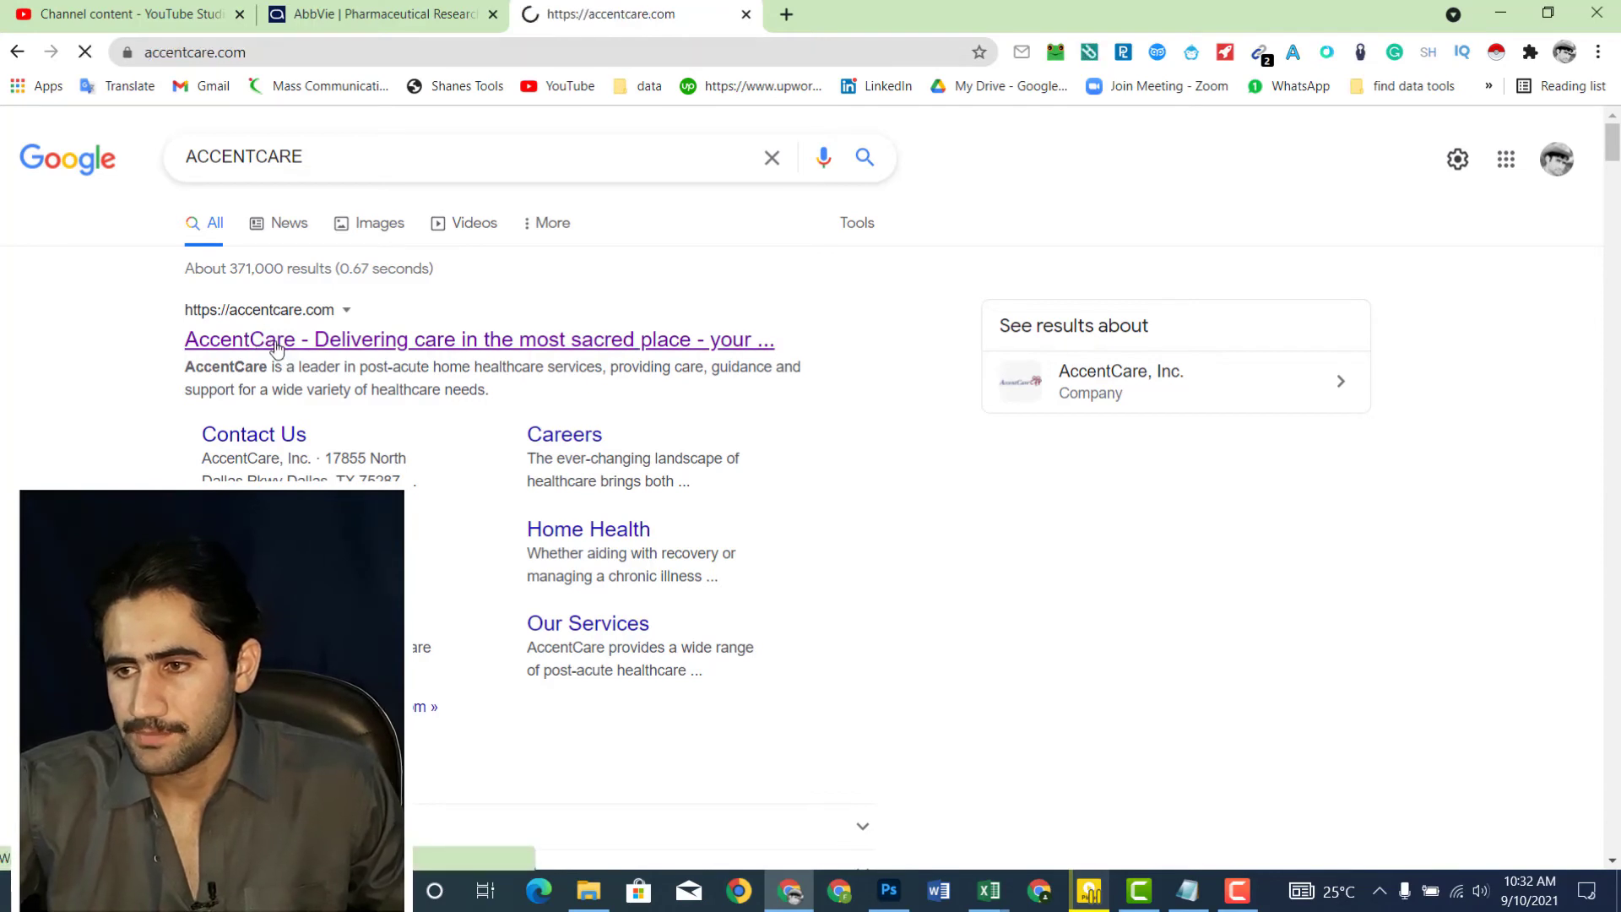
pyautogui.click(253, 52)
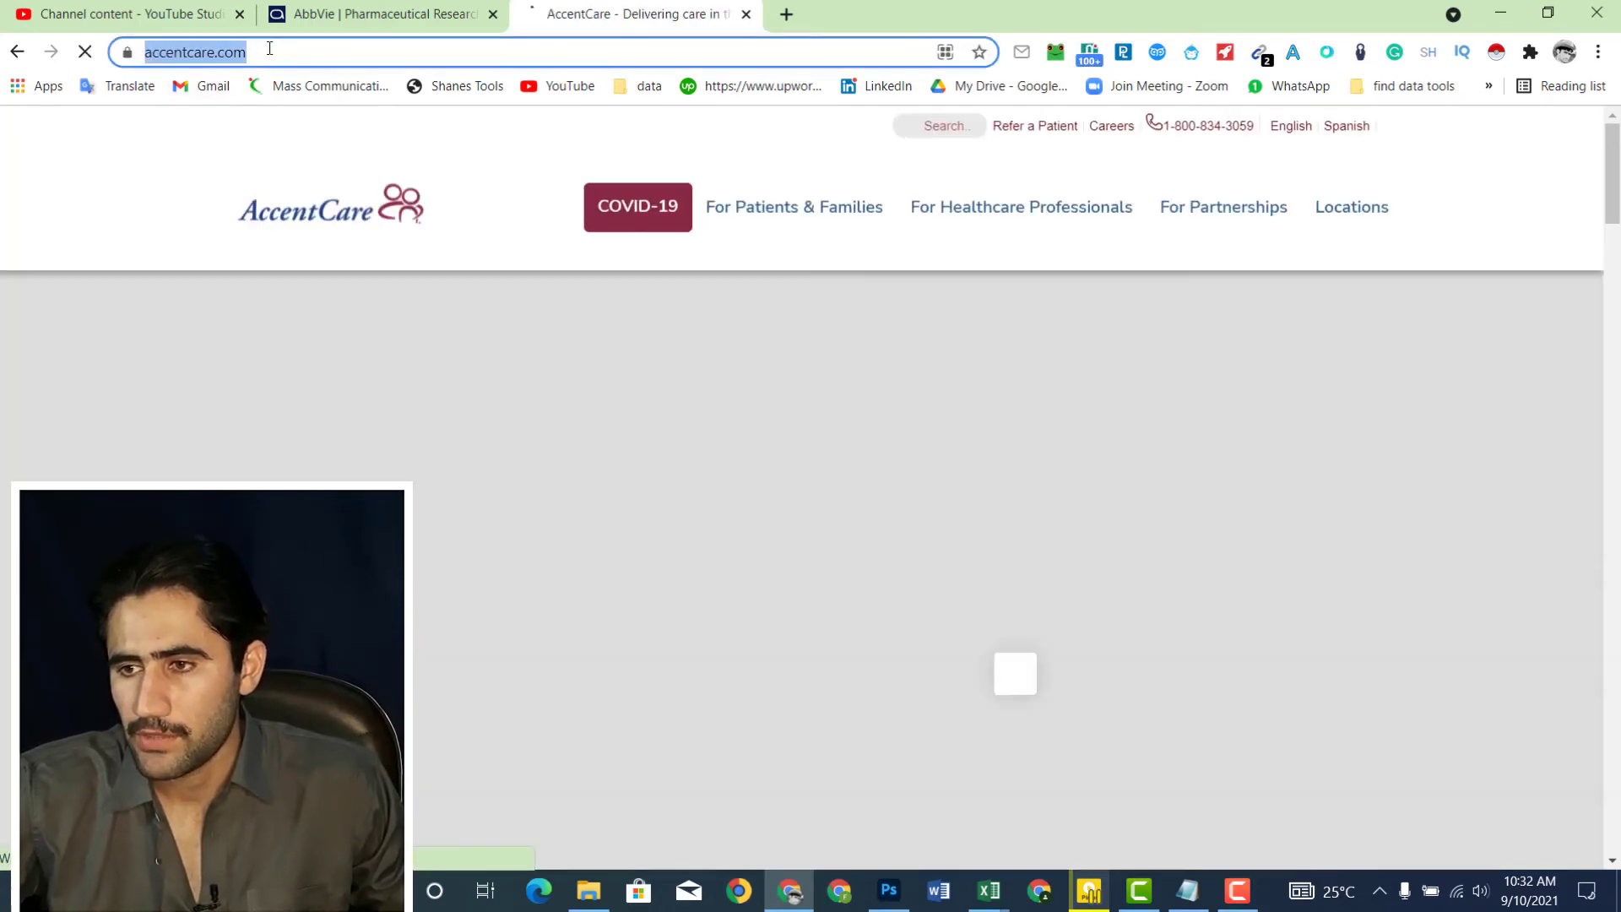
pyautogui.click(295, 52)
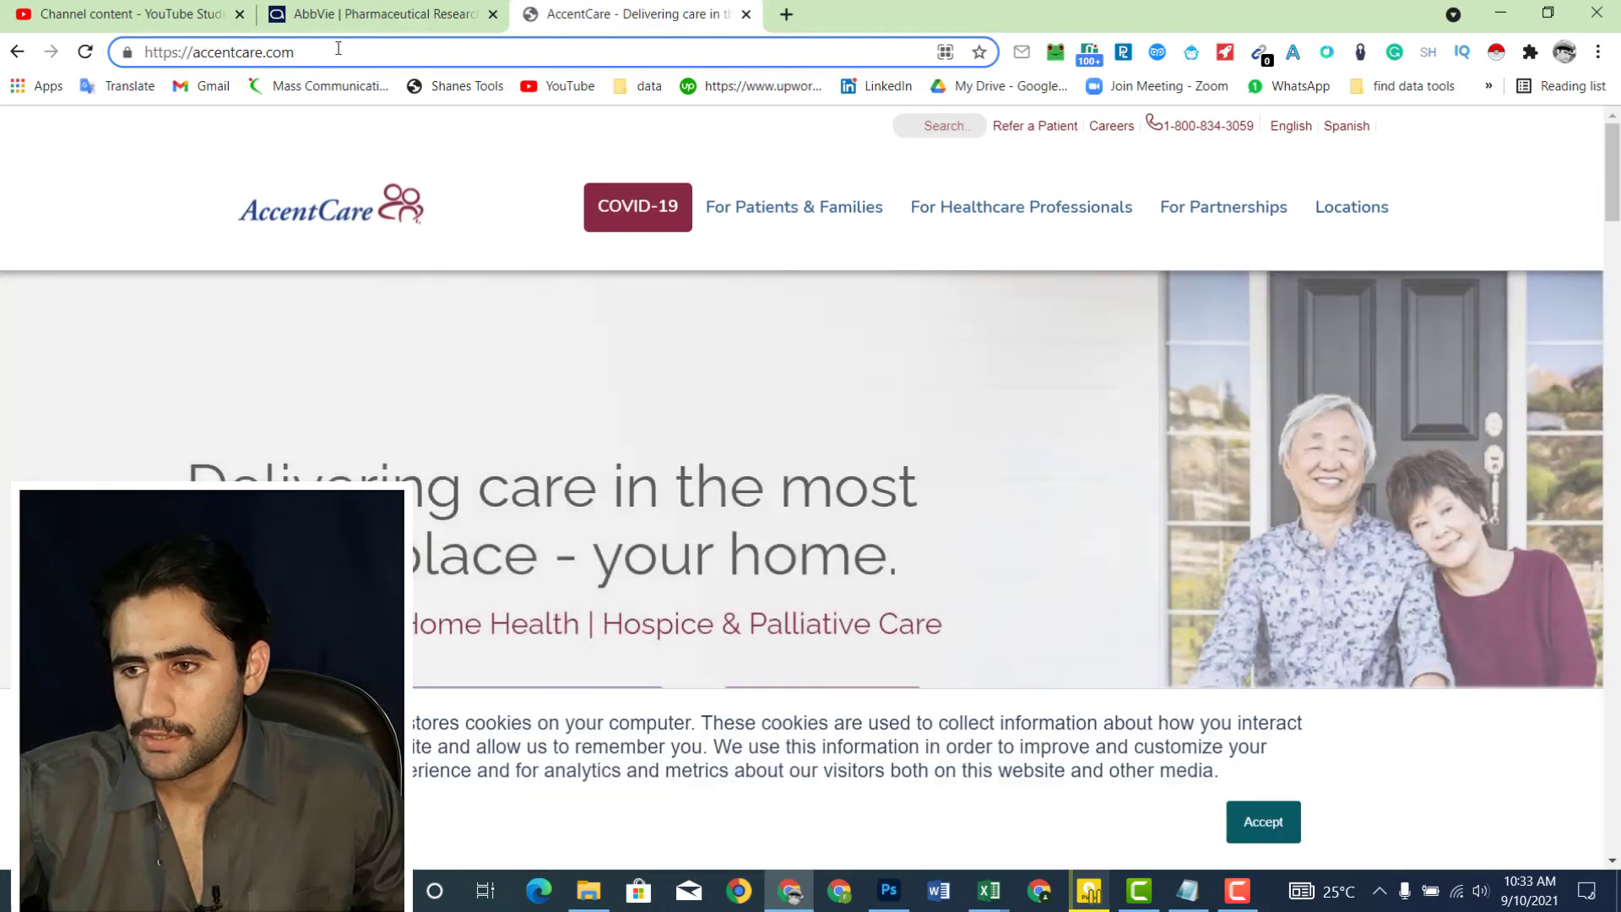
pyautogui.moveTo(266, 52); pyautogui.dragTo(216, 54)
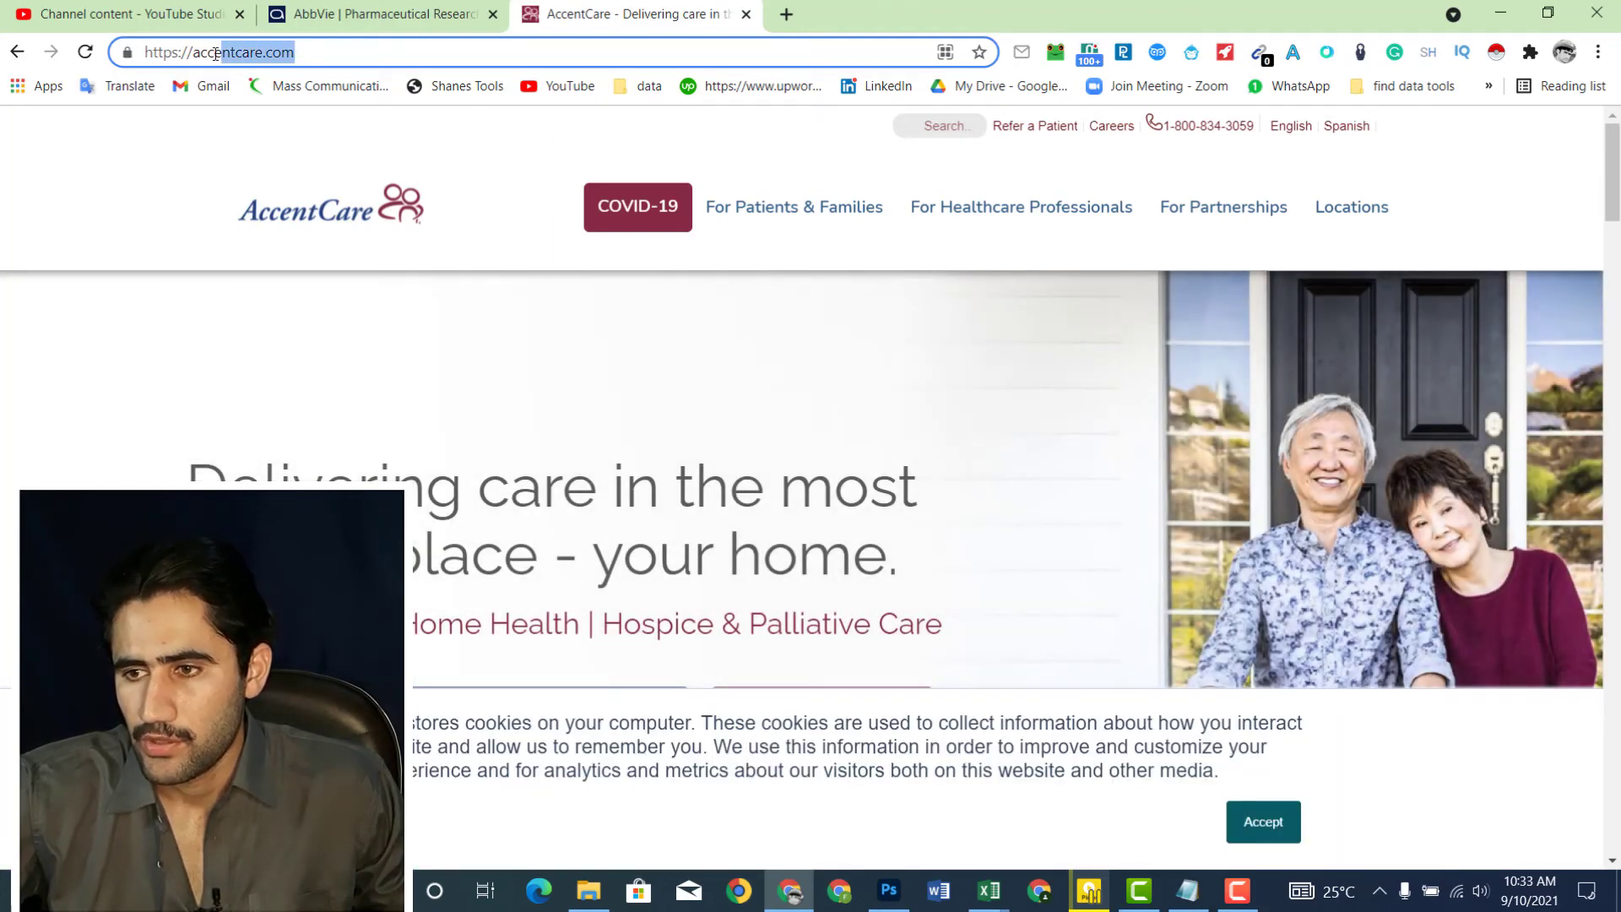
pyautogui.rightClick(228, 55)
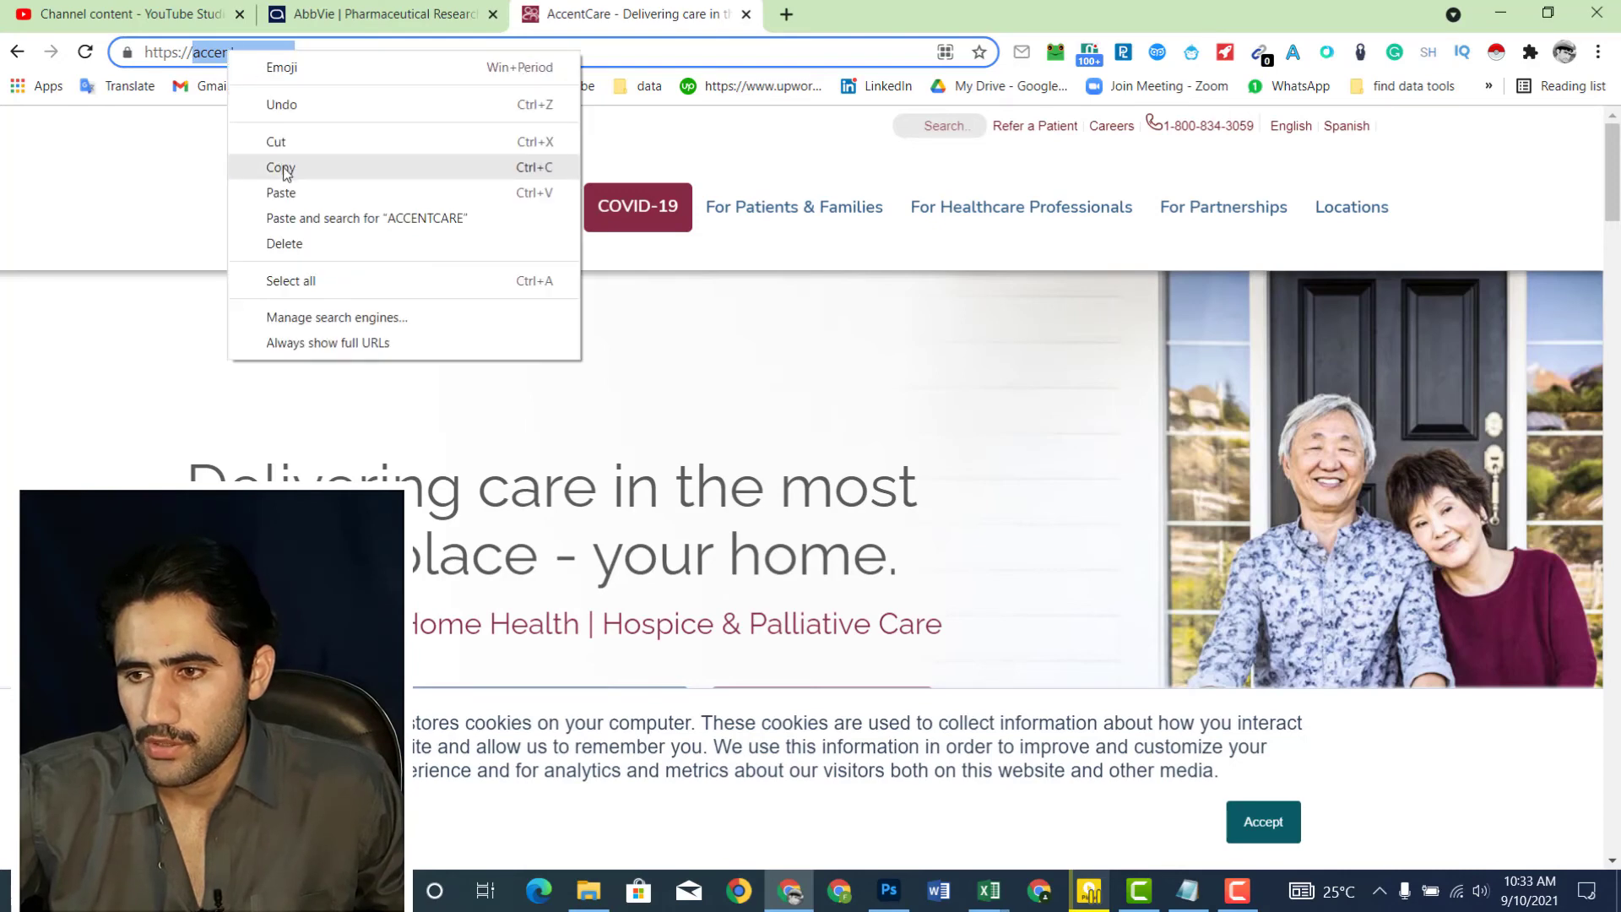
pyautogui.click(282, 167)
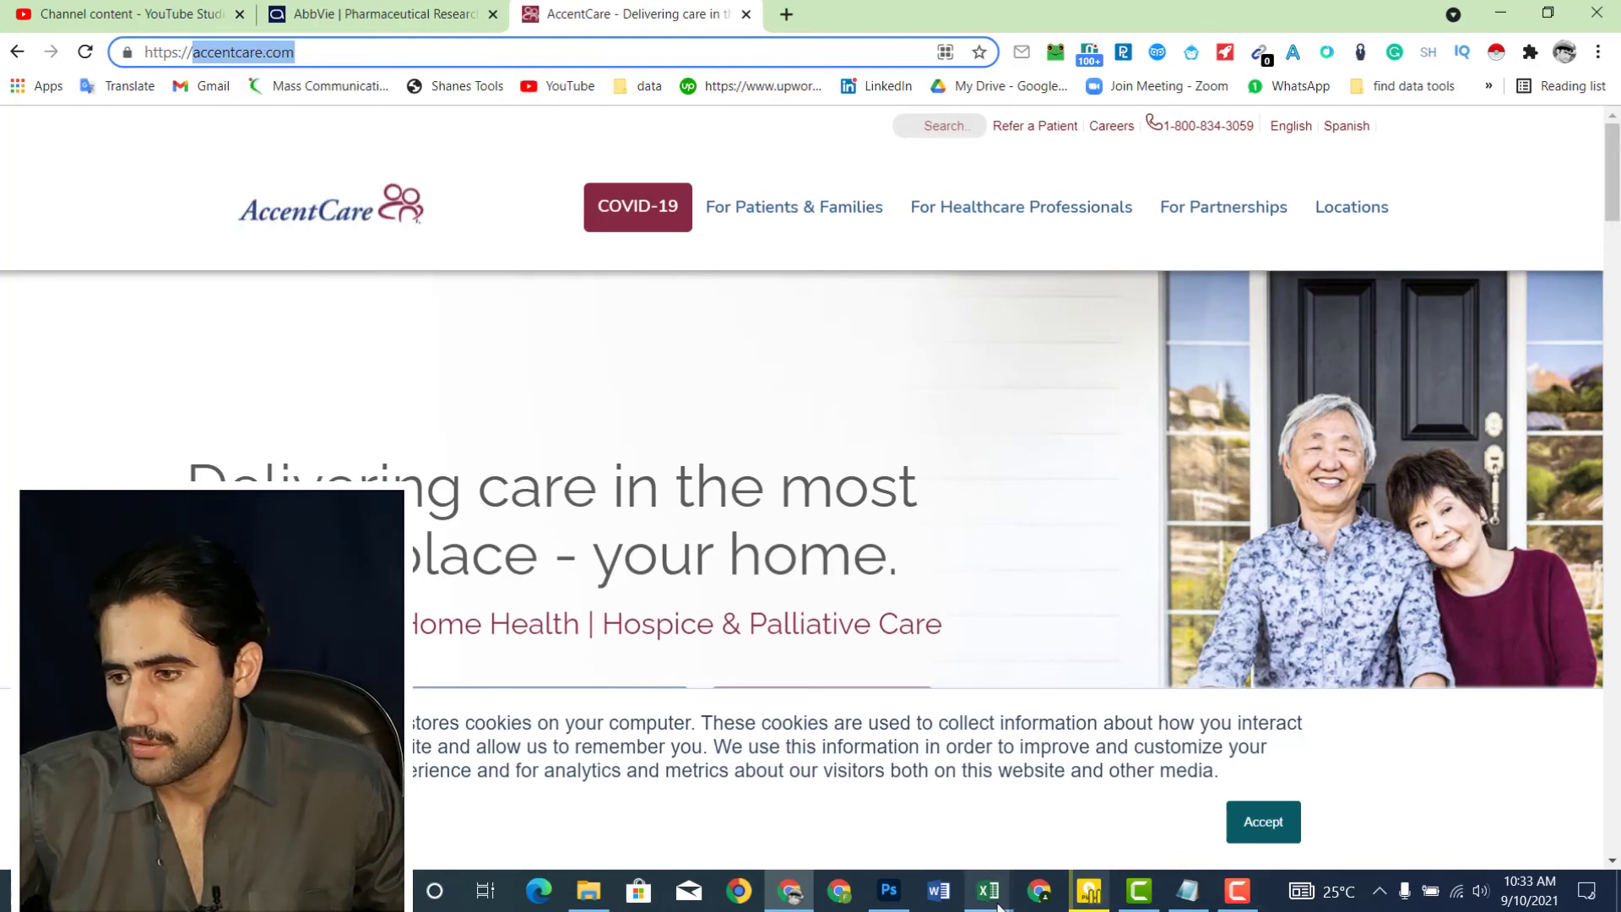
pyautogui.moveTo(989, 891)
pyautogui.click(1136, 798)
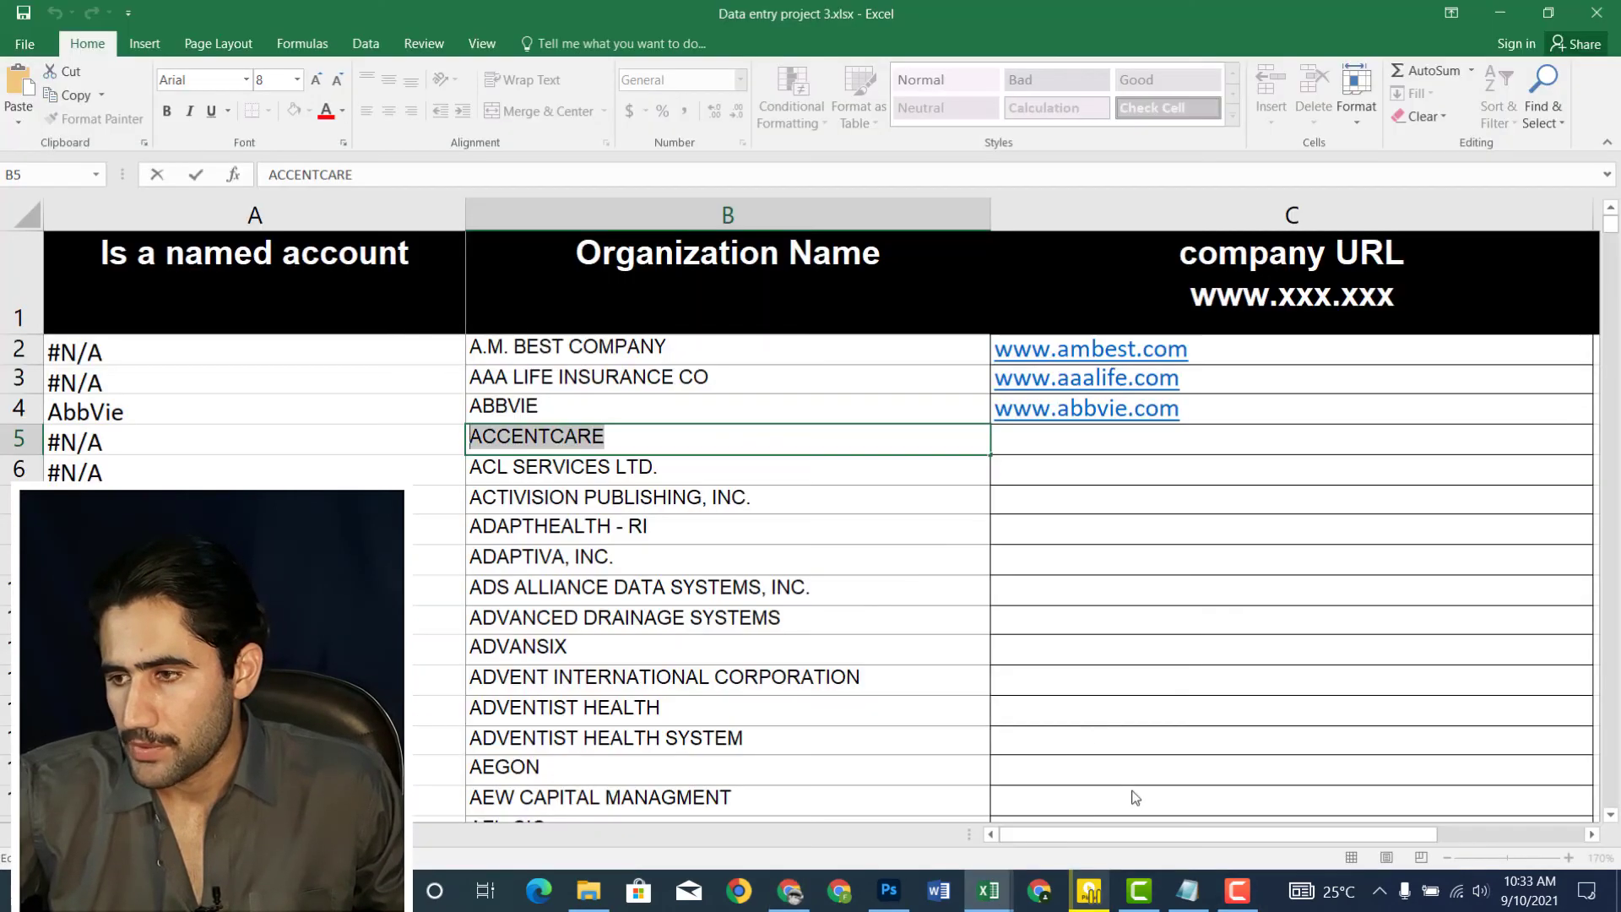
pyautogui.click(1011, 445)
pyautogui.write('w')
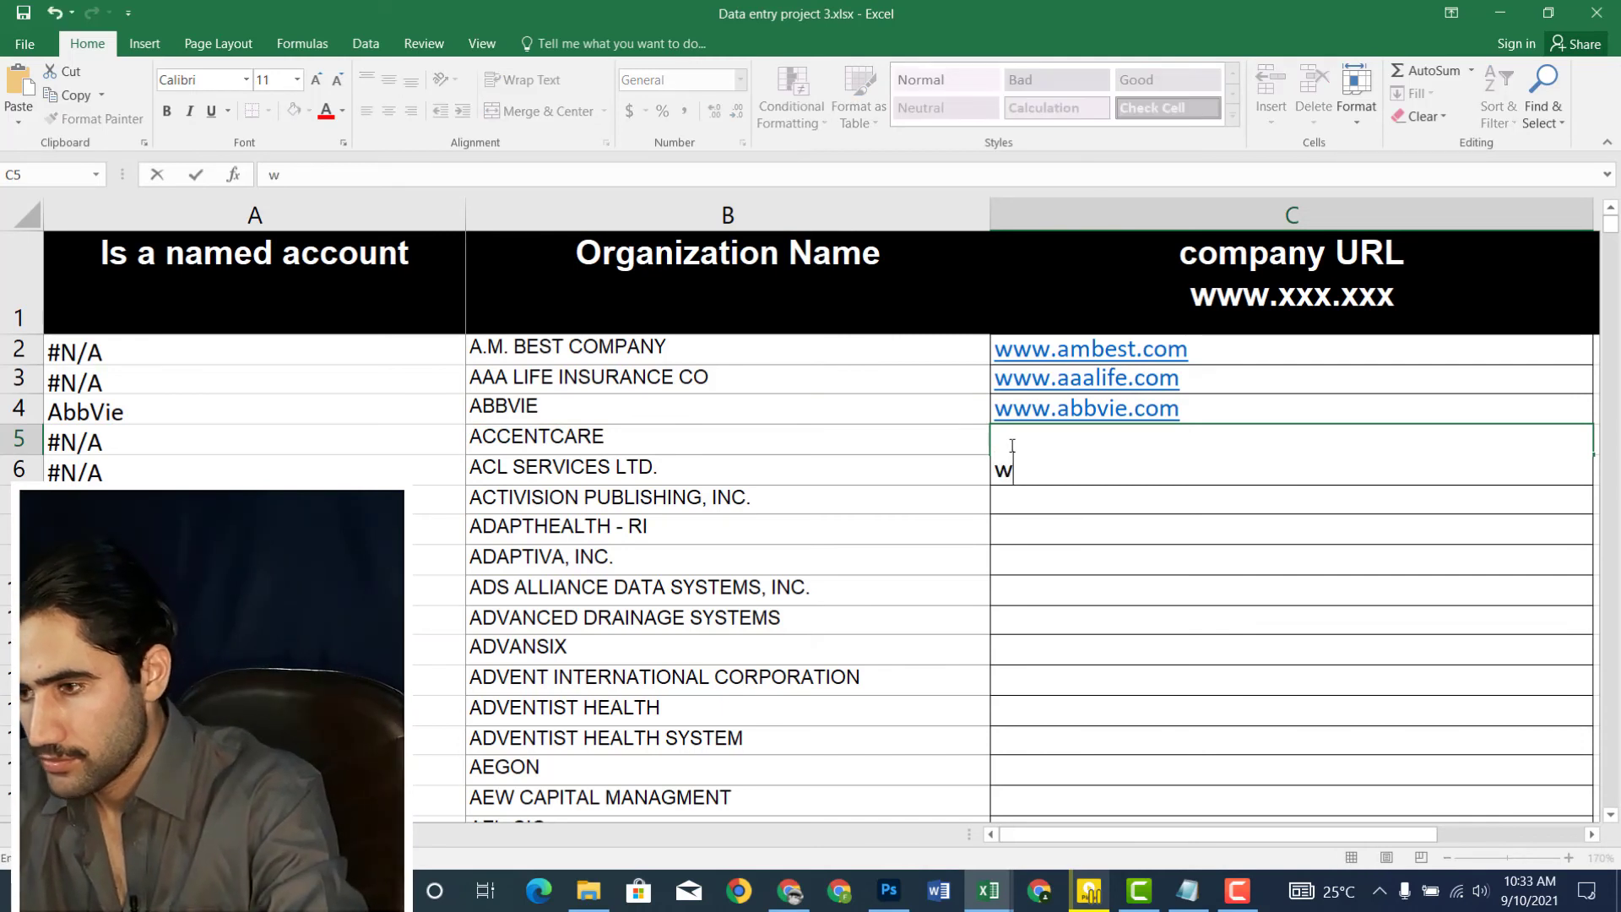
pyautogui.write('ww.')
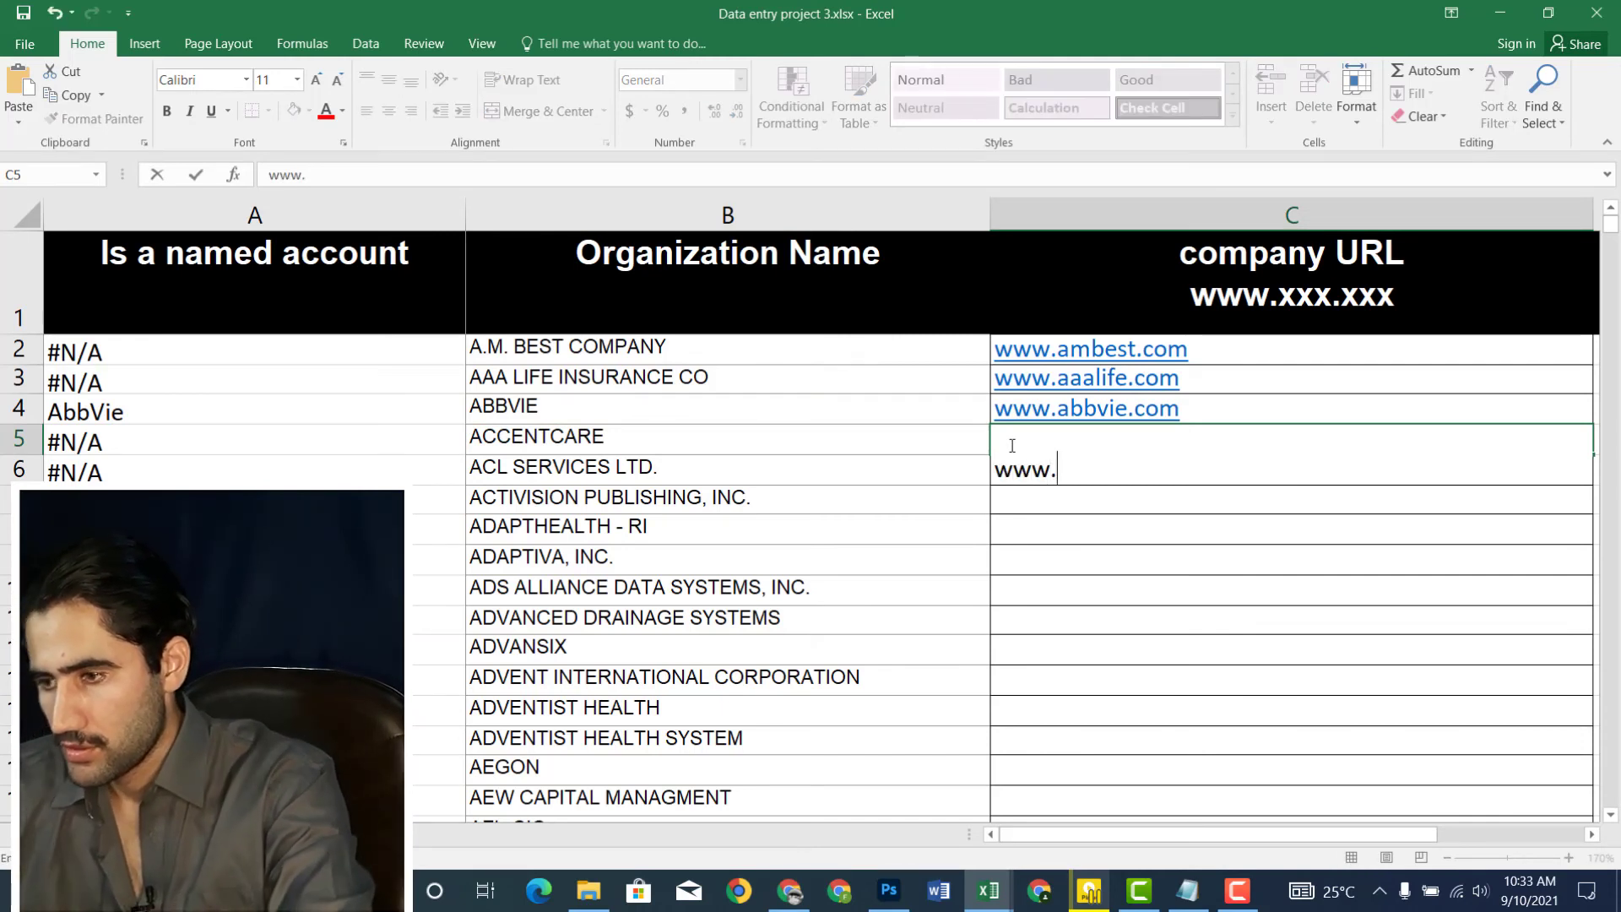
pyautogui.write('v')
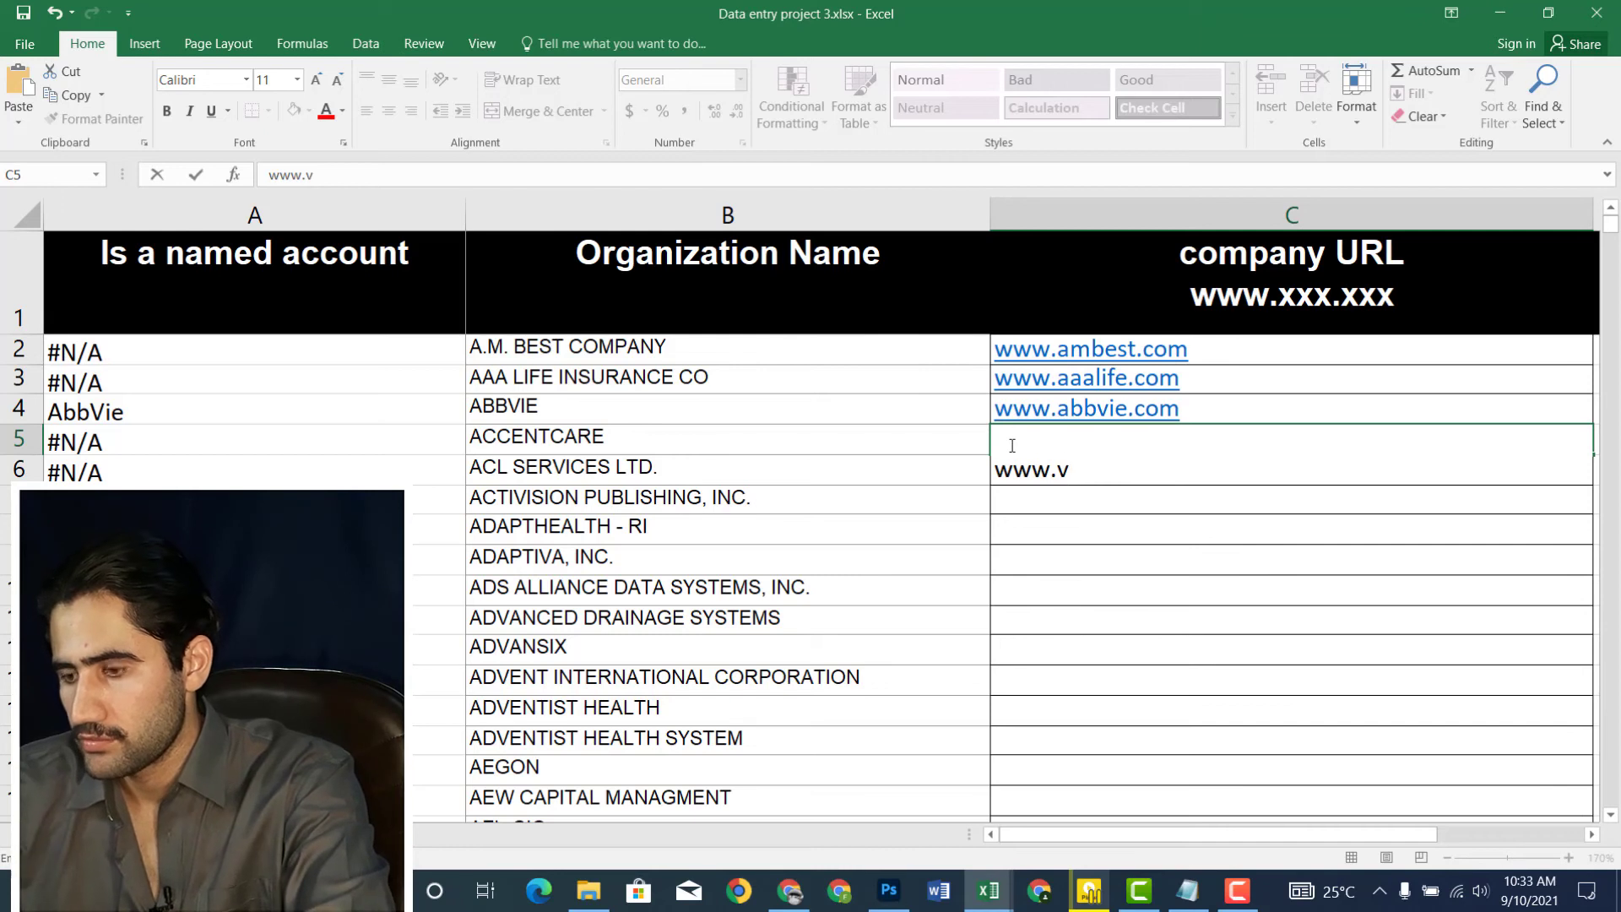
pyautogui.press('BackSpace')
pyautogui.hotkey('ctrl', 'v')
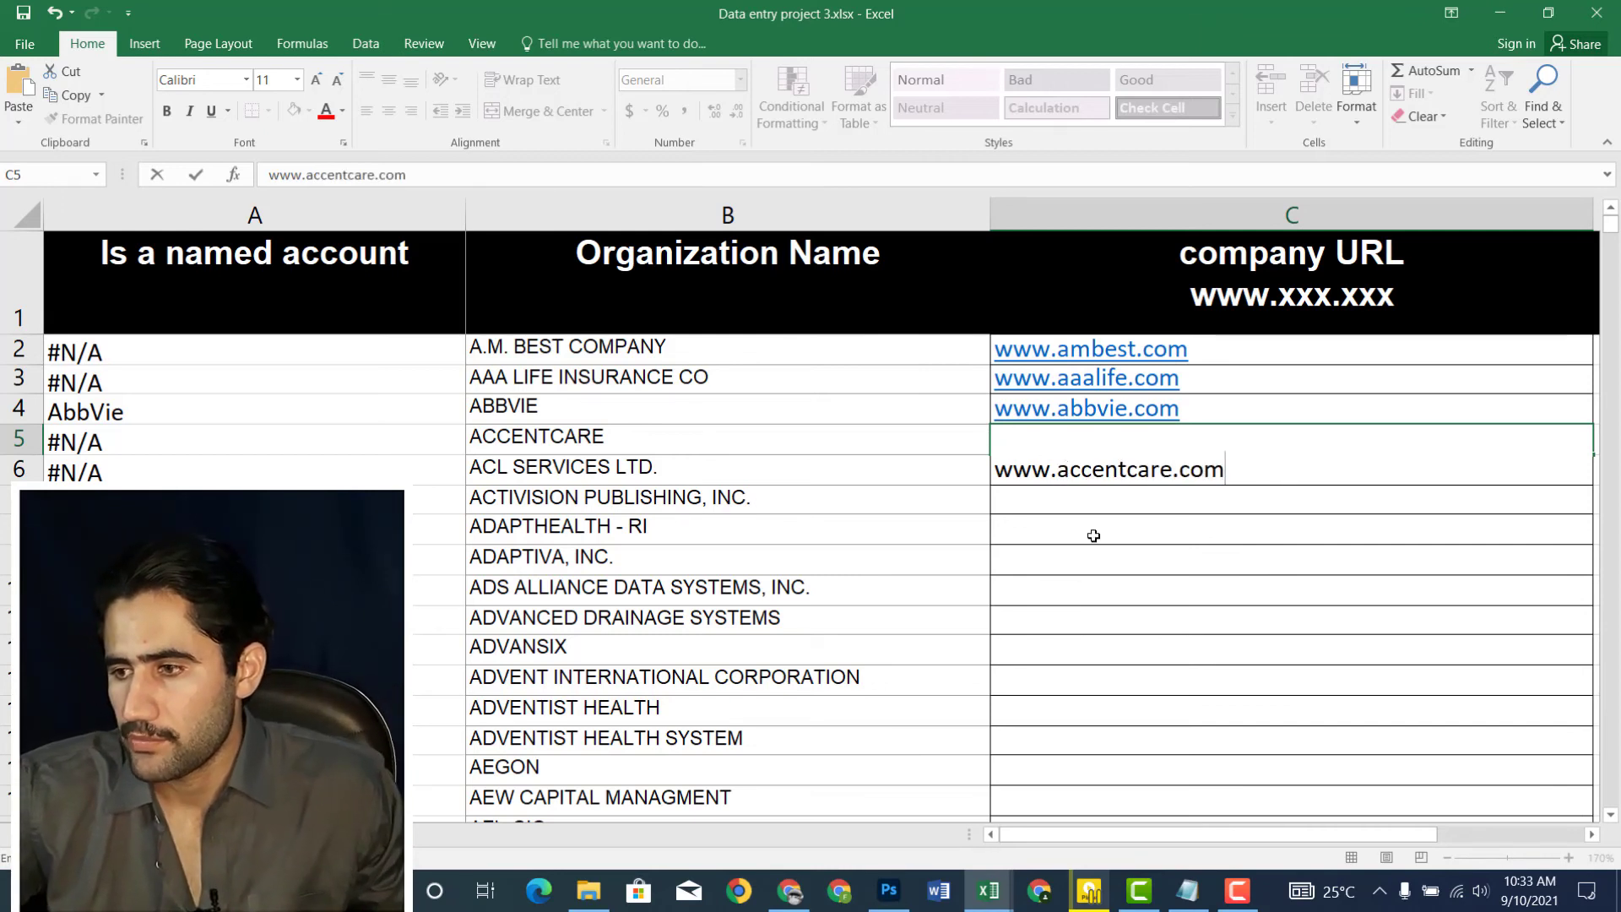
pyautogui.click(1051, 511)
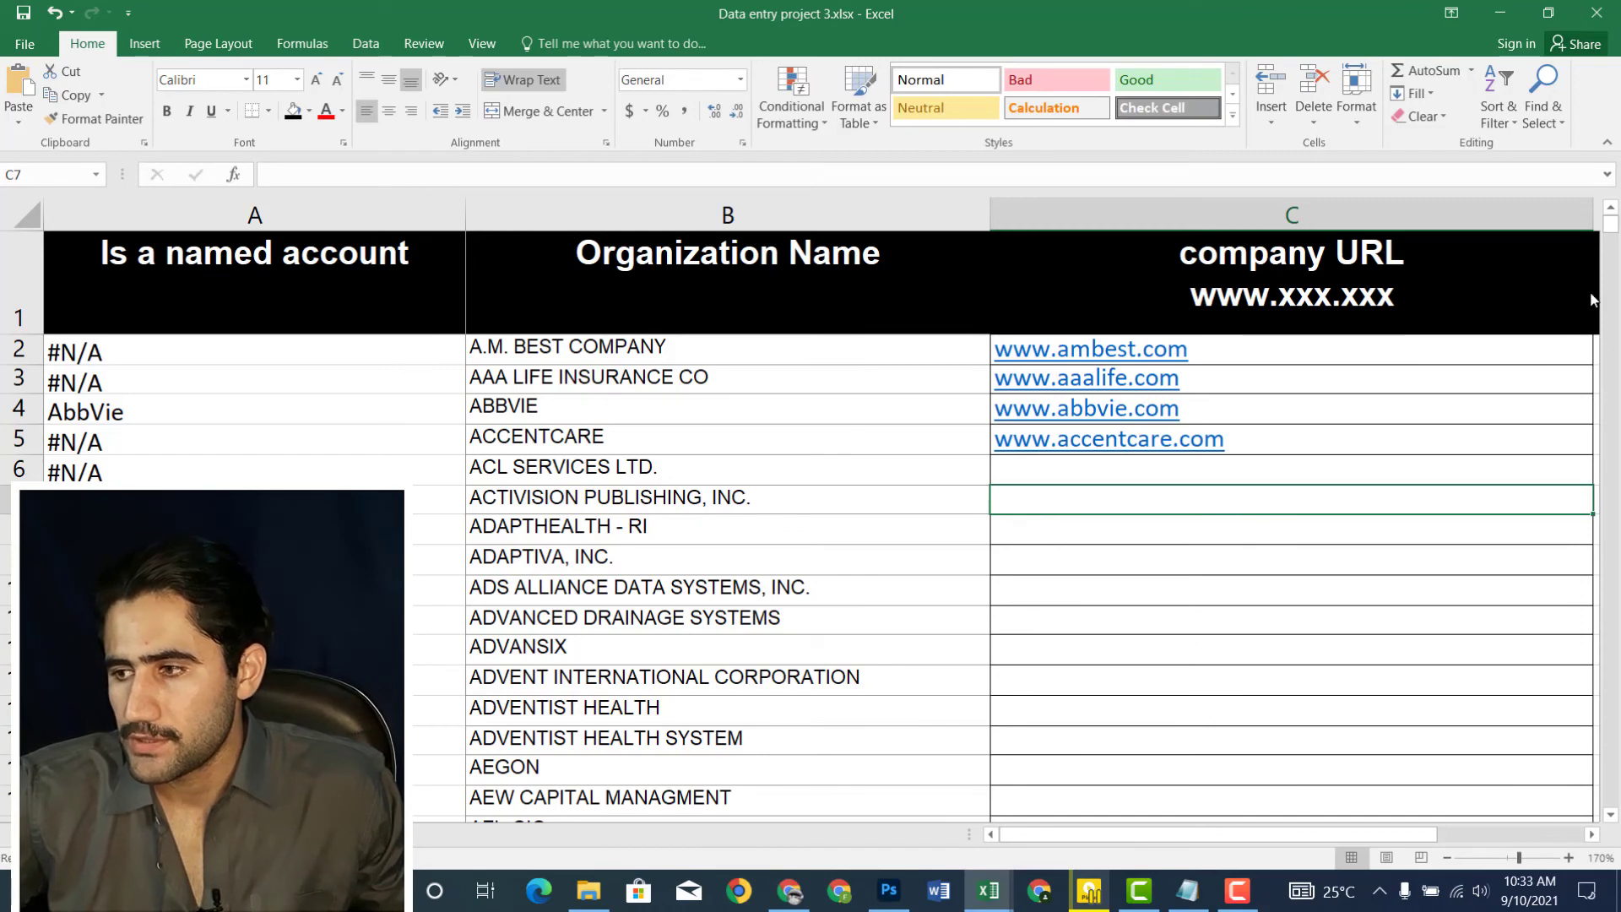
pyautogui.moveTo(1613, 228); pyautogui.dragTo(1614, 146)
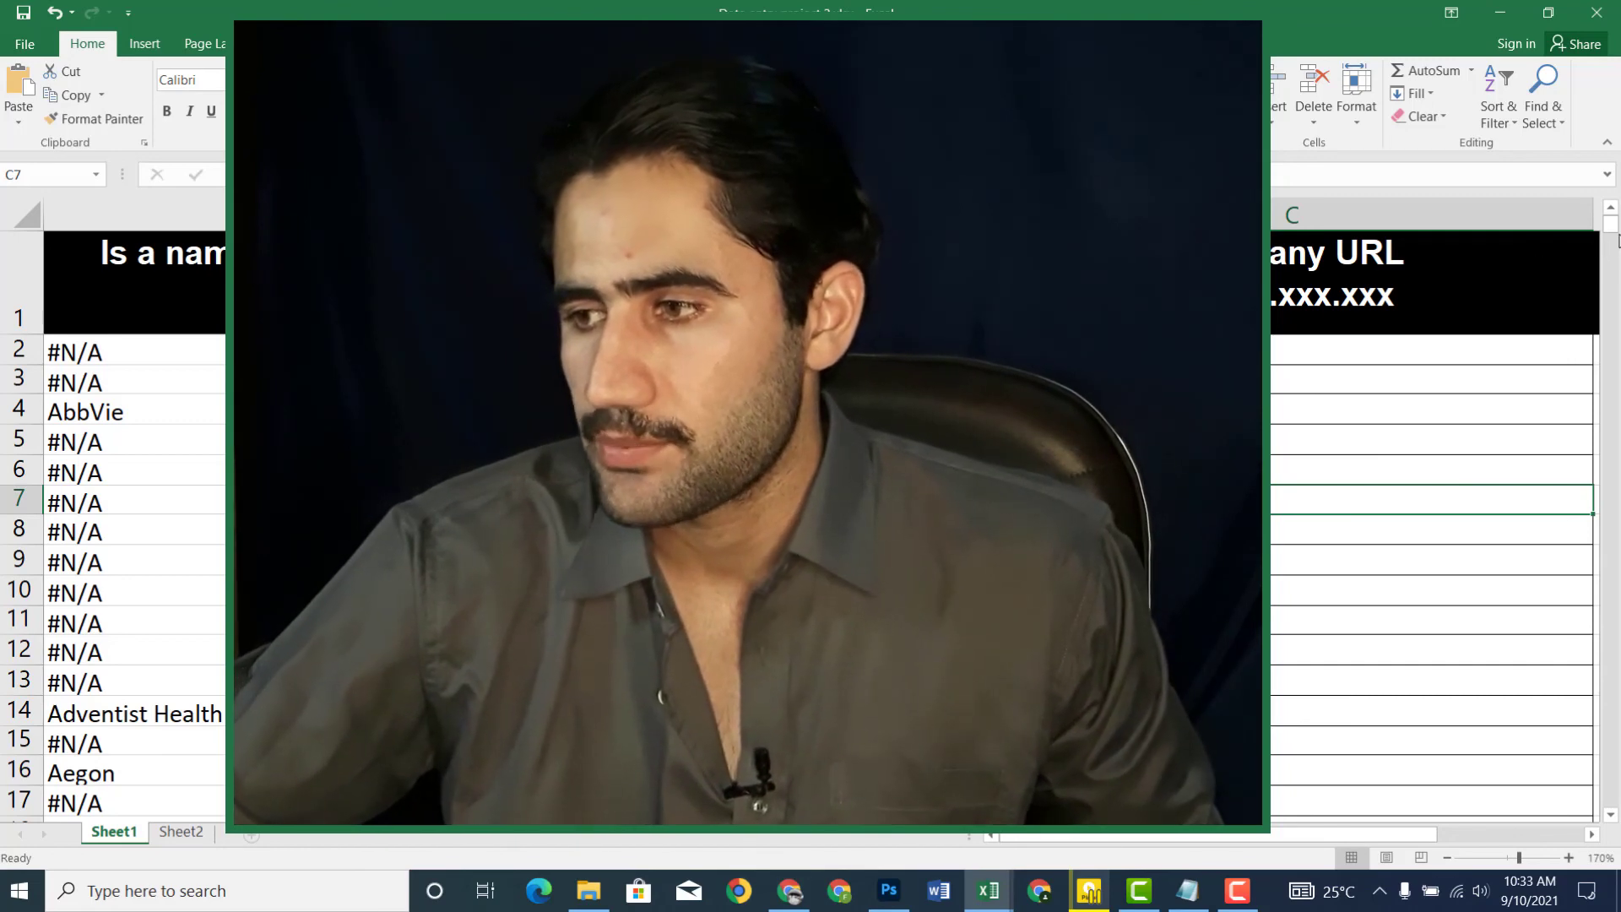
pyautogui.moveTo(1618, 240)
pyautogui.mouseDown()
pyautogui.moveTo(1618, 694)
pyautogui.moveTo(1618, 224)
pyautogui.mouseUp()
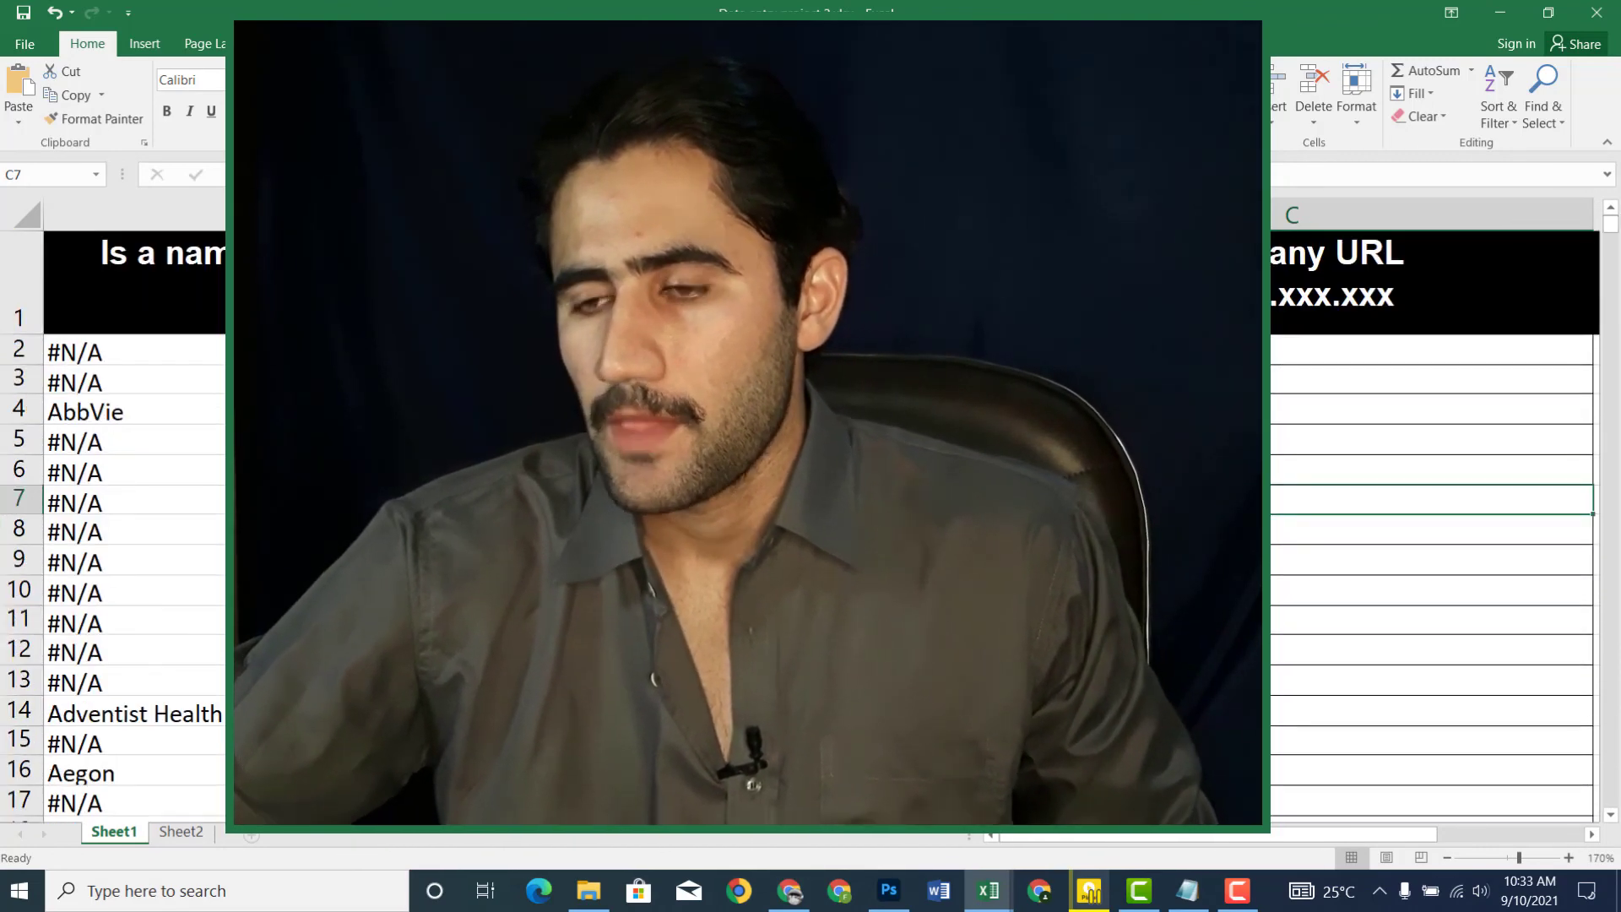